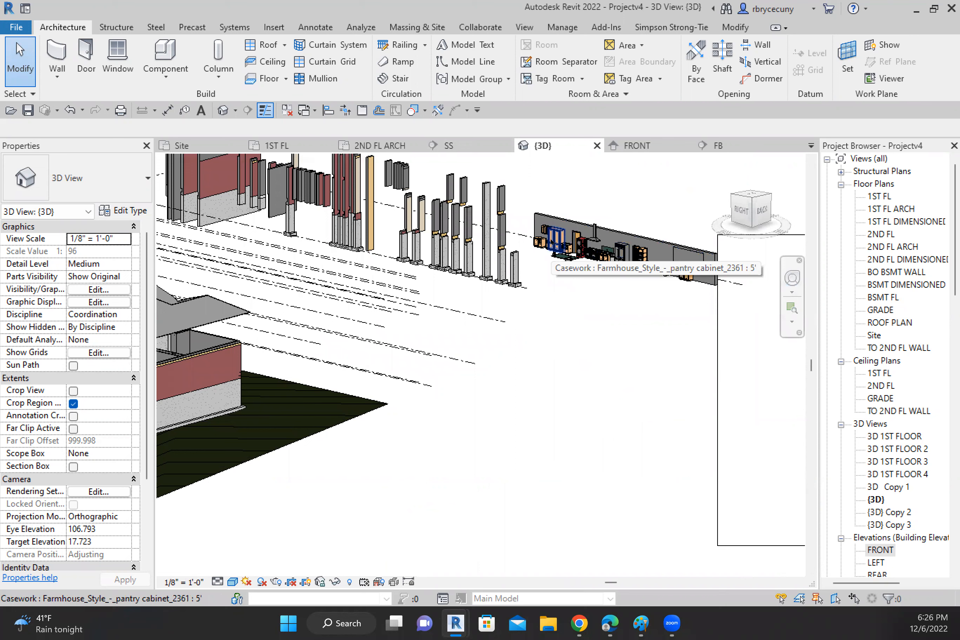
# Step: Select the Exterior - Brick W WOODI Stud no oh stacked wall sample and examine the house's long exterior wall in 3D
pyautogui.scroll(-2, 555, 239)
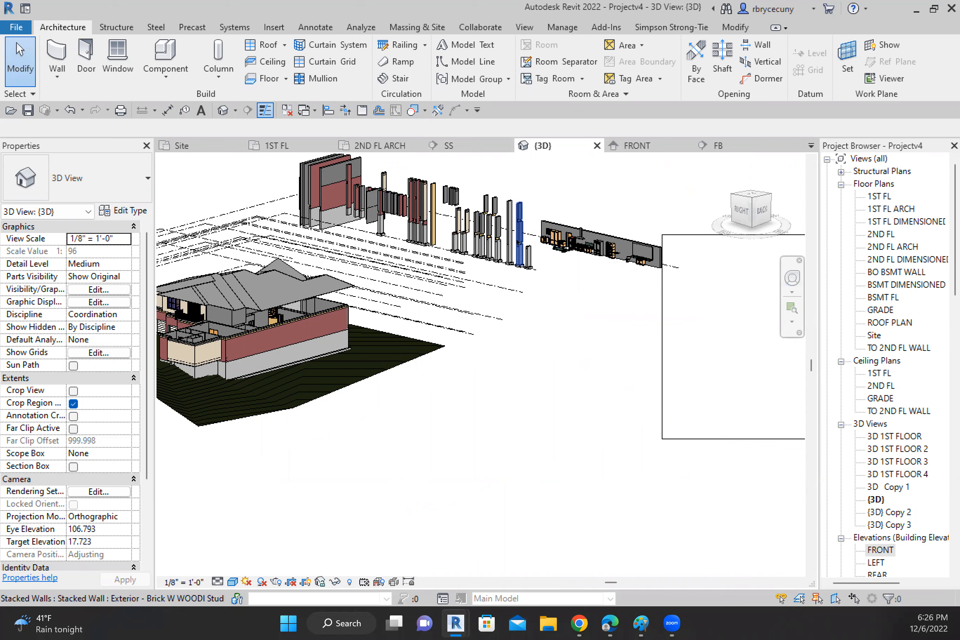
pyautogui.rightClick(518, 242)
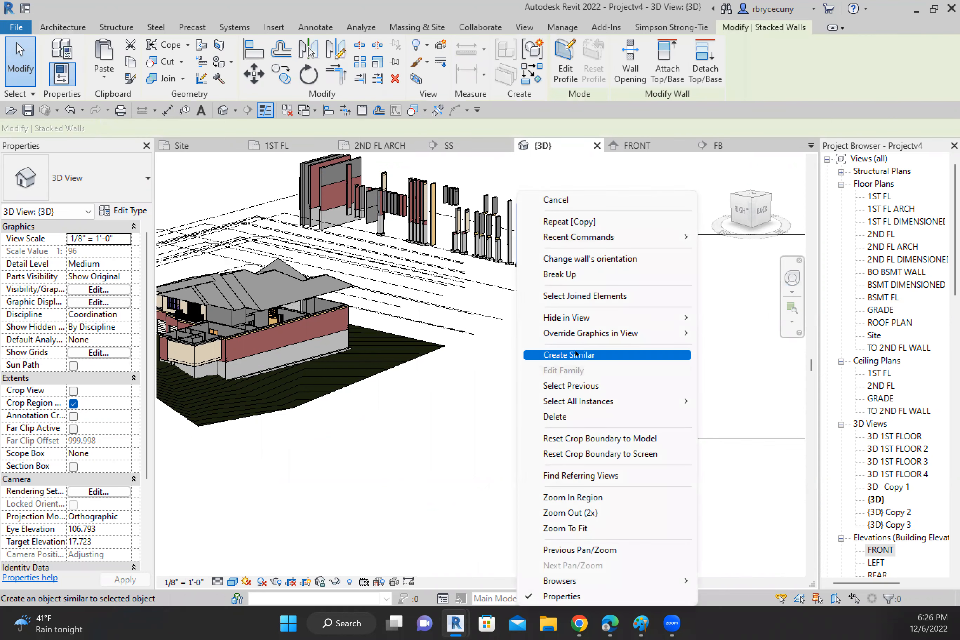
pyautogui.click(419, 416)
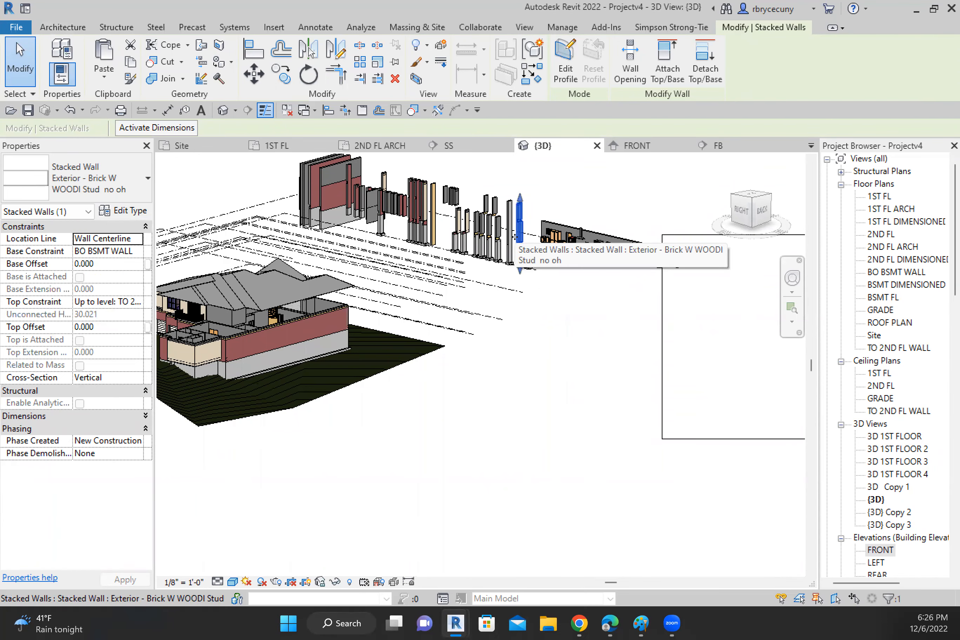
pyautogui.scroll(-1, 518, 264)
pyautogui.moveTo(534, 319); pyautogui.dragTo(645, 287, button='middle')
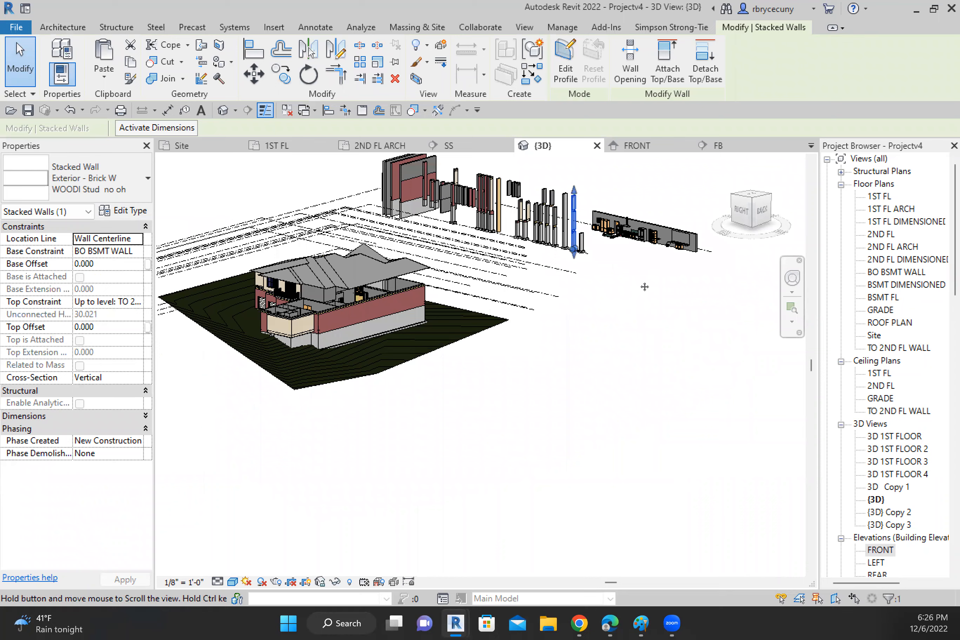
pyautogui.scroll(2, 434, 289)
pyautogui.scroll(2, 436, 289)
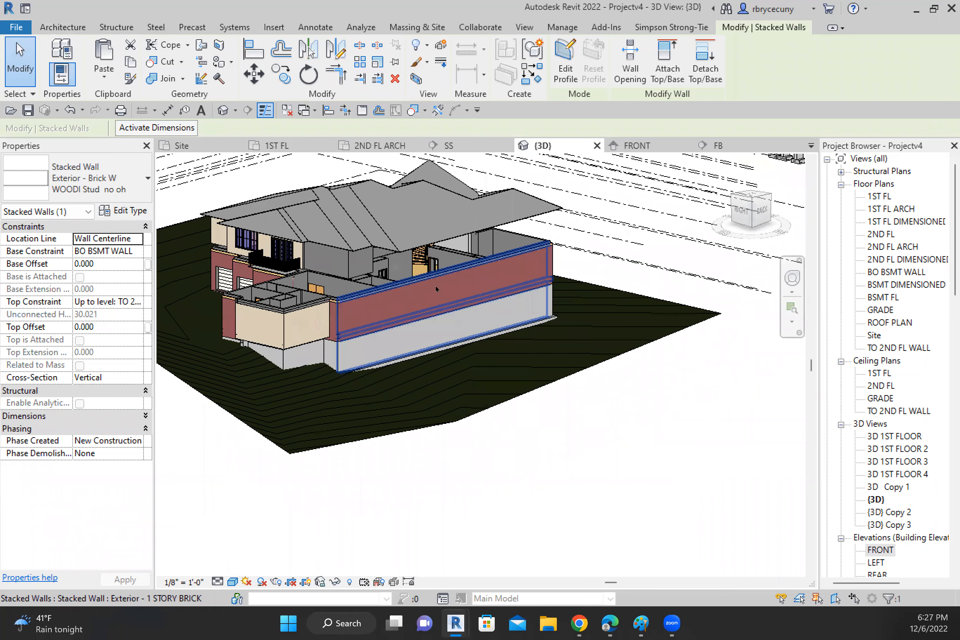
pyautogui.moveTo(378, 289); pyautogui.dragTo(341, 308, button='middle')
pyautogui.moveTo(417, 302)
pyautogui.mouseDown(button='middle')
pyautogui.moveTo(355, 300)
pyautogui.moveTo(416, 305)
pyautogui.mouseUp(button='middle')
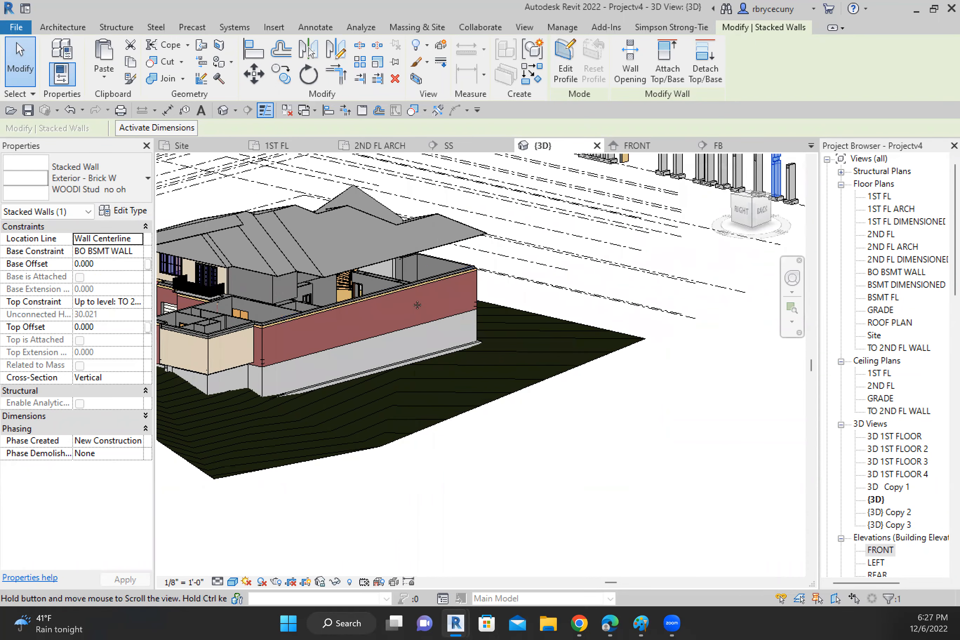
pyautogui.moveTo(454, 346); pyautogui.dragTo(508, 315, button='middle')
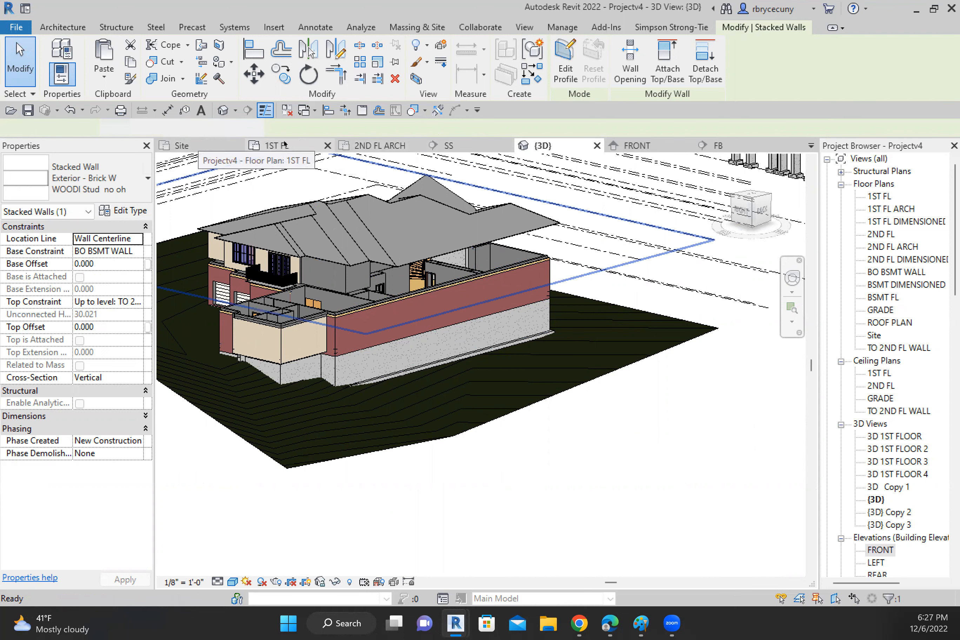
# Step: Review the 1ST FL plan and open the 2ND FL ARCH floor plan
pyautogui.click(285, 145)
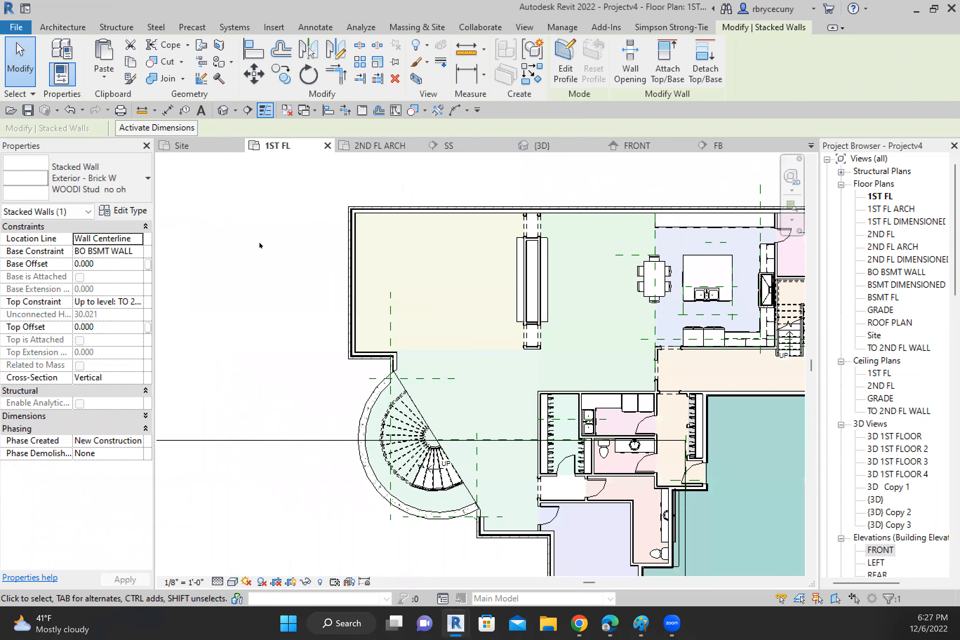
pyautogui.scroll(-4, 259, 240)
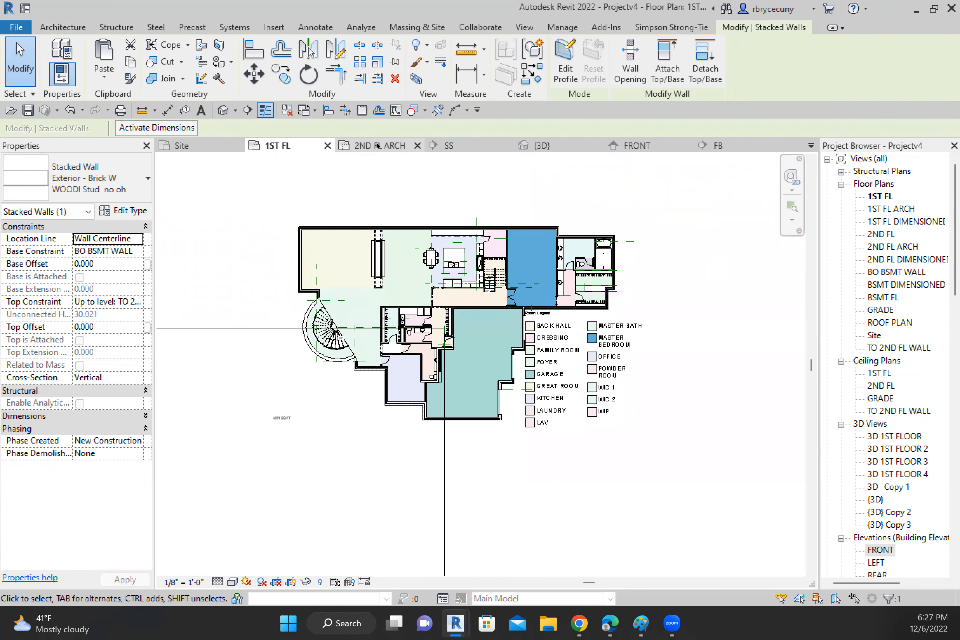
pyautogui.click(377, 145)
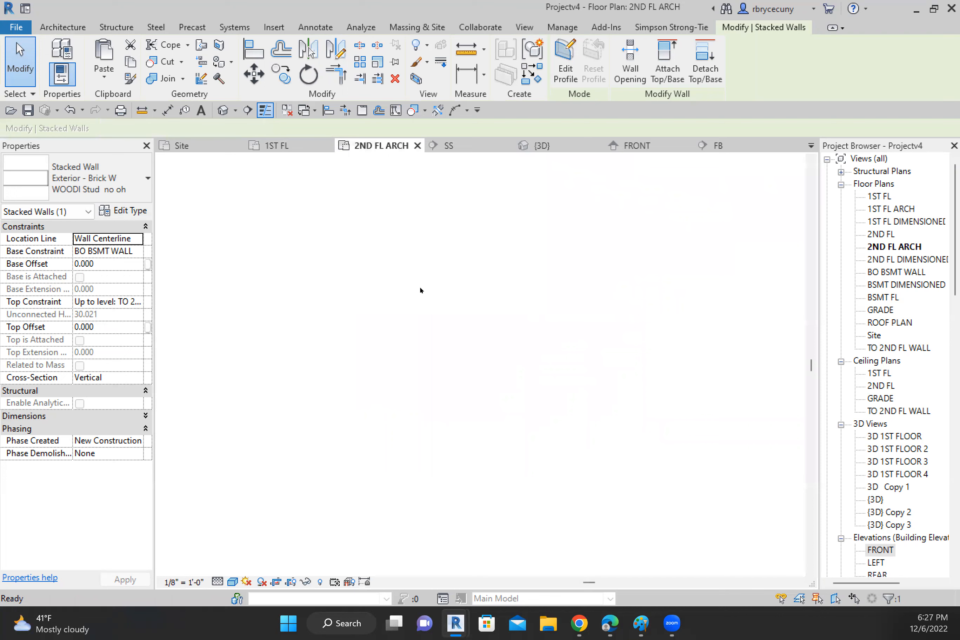
pyautogui.moveTo(519, 322)
pyautogui.mouseDown(button='middle')
pyautogui.moveTo(347, 289)
pyautogui.moveTo(363, 304)
pyautogui.moveTo(282, 308)
pyautogui.mouseUp(button='middle')
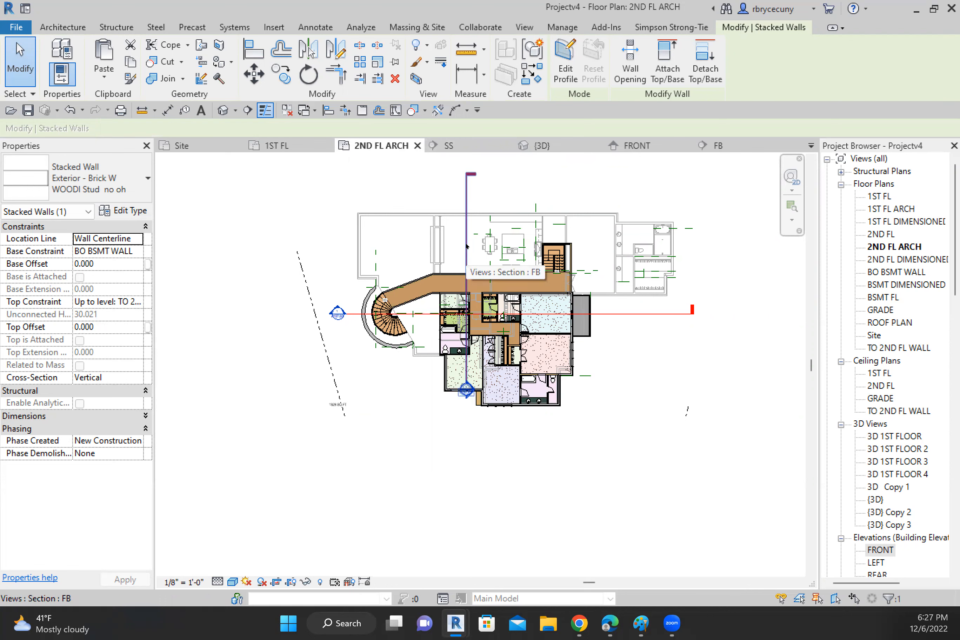
# Step: Reposition the FB section line in the 2ND FL ARCH plan to cut through the kitchen island and the lavender room
pyautogui.moveTo(466, 243)
pyautogui.mouseDown()
pyautogui.moveTo(595, 269)
pyautogui.moveTo(457, 251)
pyautogui.mouseUp()
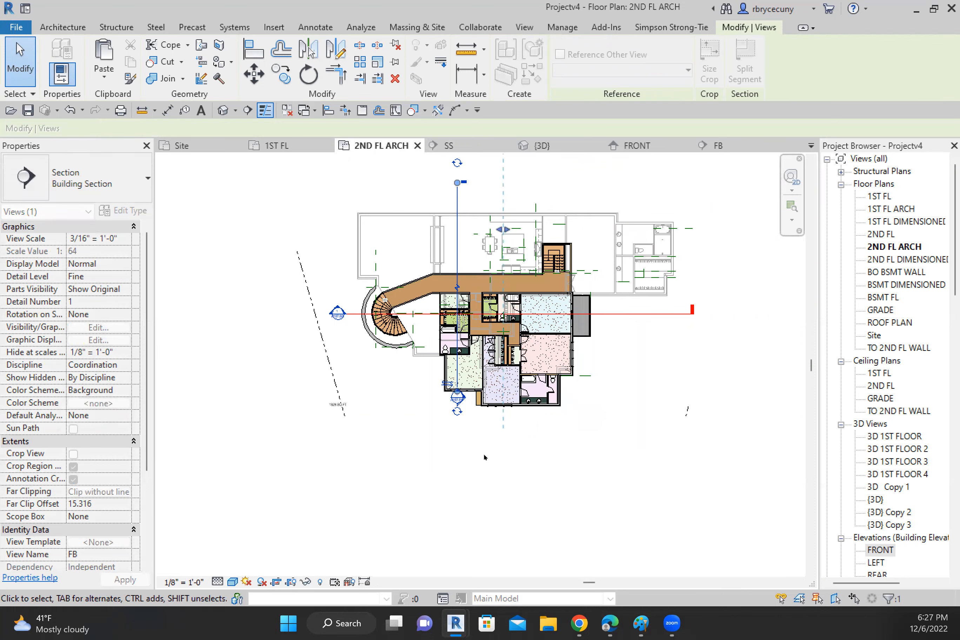
pyautogui.click(483, 453)
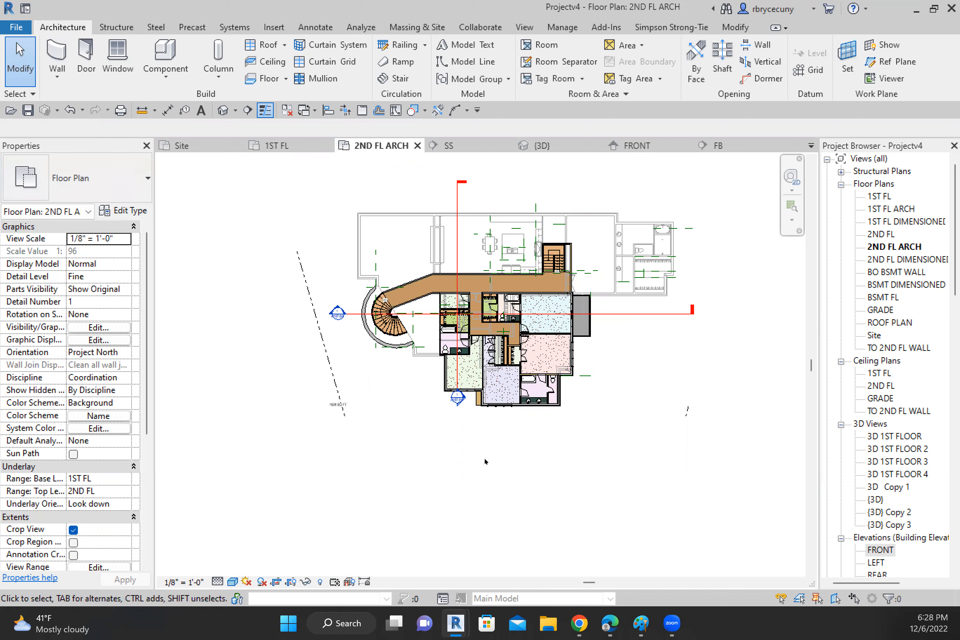
pyautogui.moveTo(459, 199); pyautogui.dragTo(546, 196)
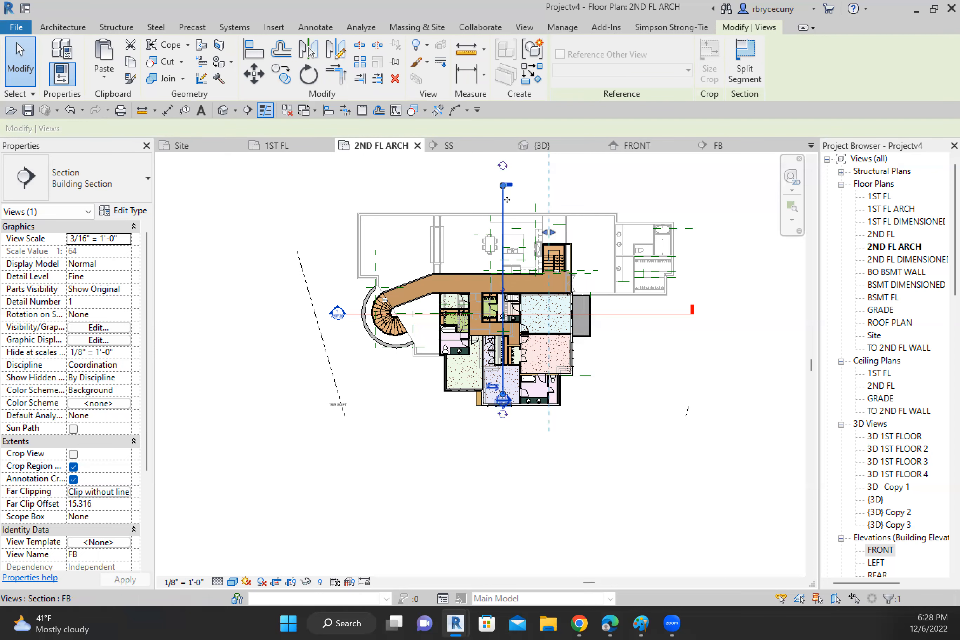
pyautogui.scroll(2, 505, 201)
pyautogui.moveTo(672, 381); pyautogui.dragTo(611, 390, button='middle')
pyautogui.scroll(-1, 633, 400)
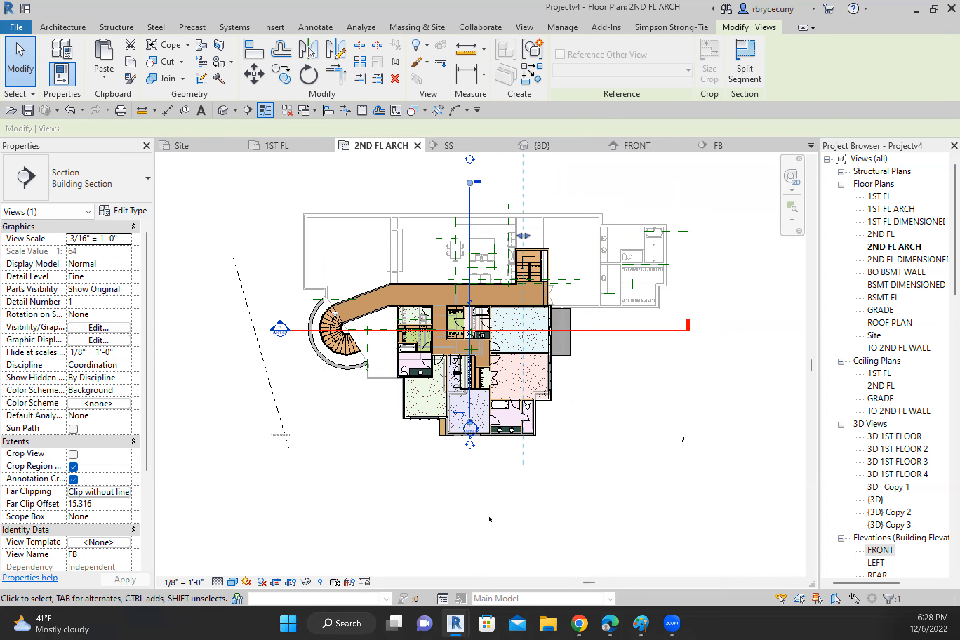
pyautogui.scroll(-5, 489, 514)
pyautogui.moveTo(490, 518); pyautogui.dragTo(579, 438, button='middle')
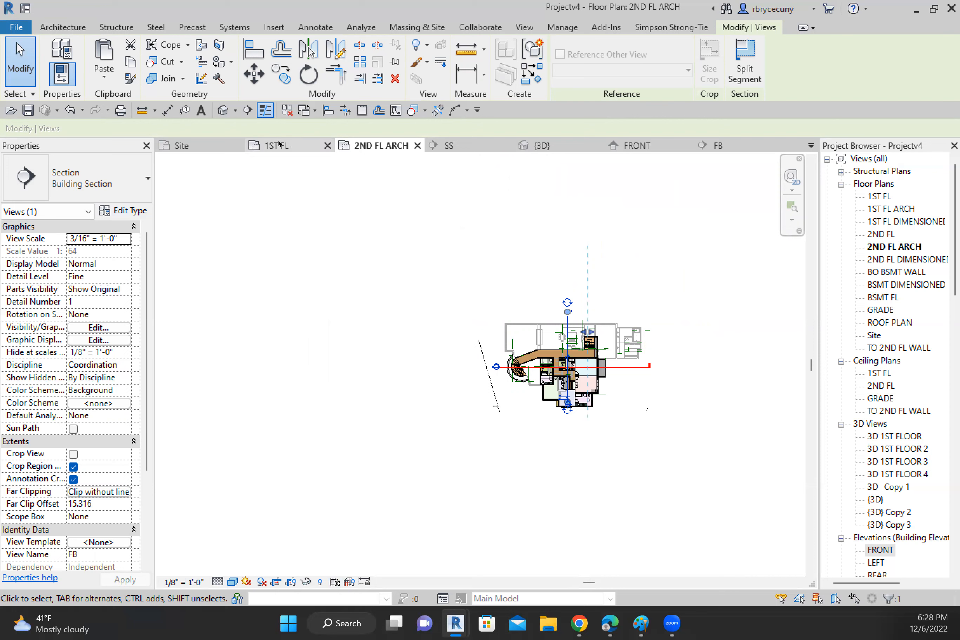
# Step: Start creating a component similar to the 30" x 26" counter-top range in the 1ST FL plan and save the project
pyautogui.click(290, 145)
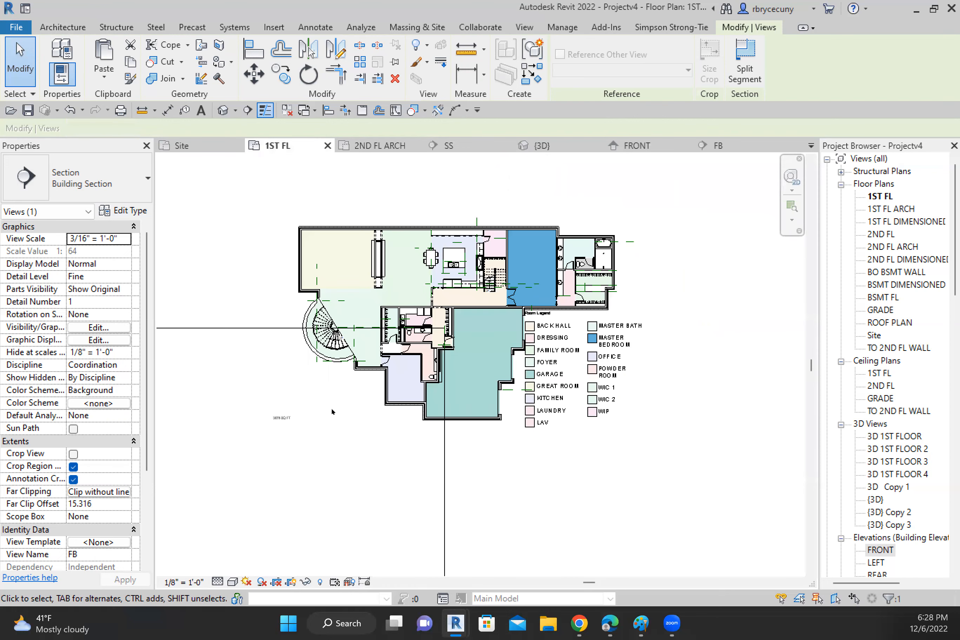
pyautogui.scroll(-5, 331, 407)
pyautogui.moveTo(429, 457); pyautogui.dragTo(579, 428, button='middle')
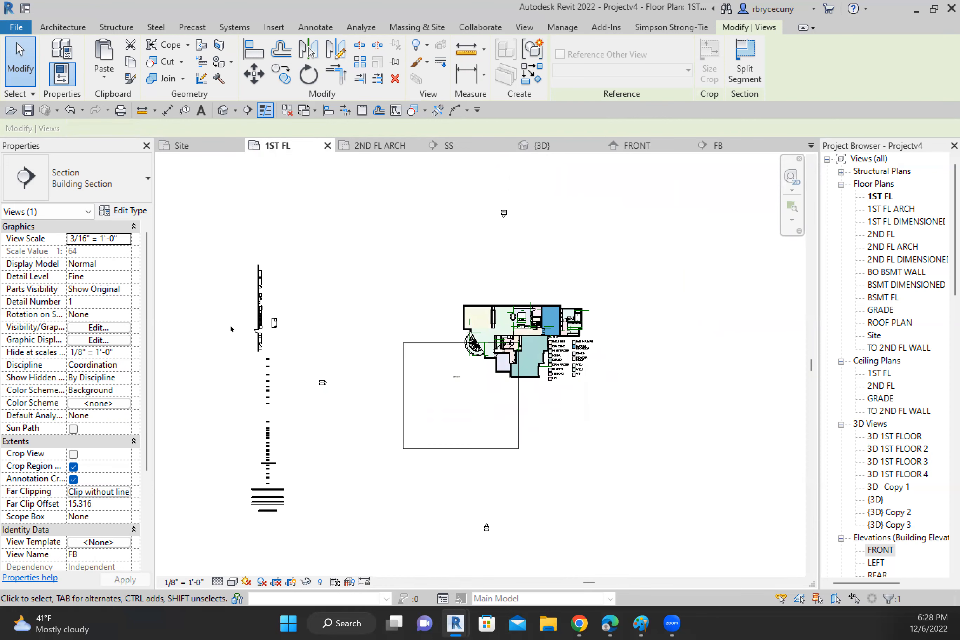
pyautogui.scroll(5, 291, 303)
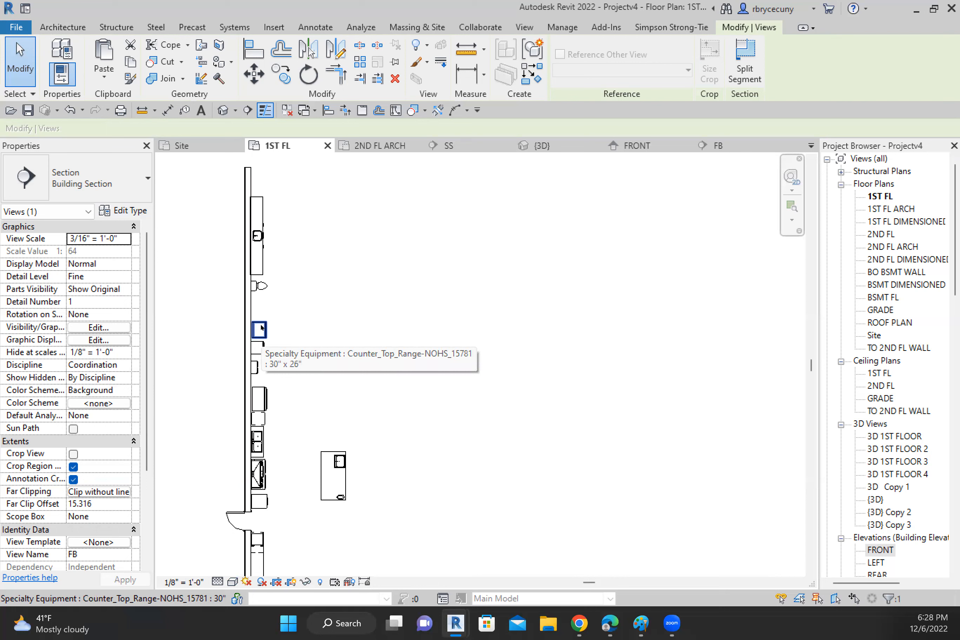
pyautogui.rightClick(261, 330)
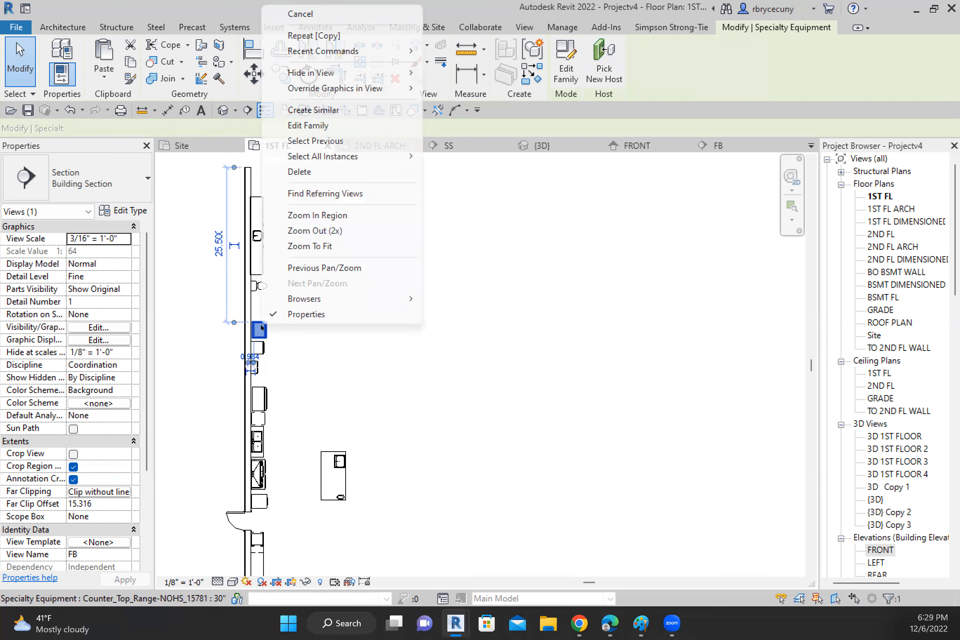
pyautogui.click(335, 110)
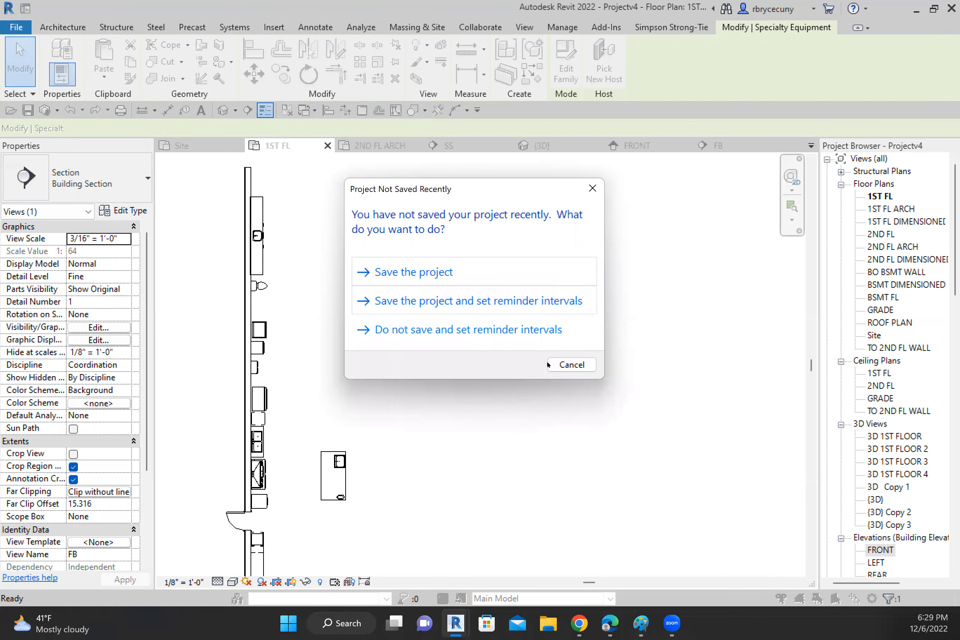
pyautogui.click(384, 272)
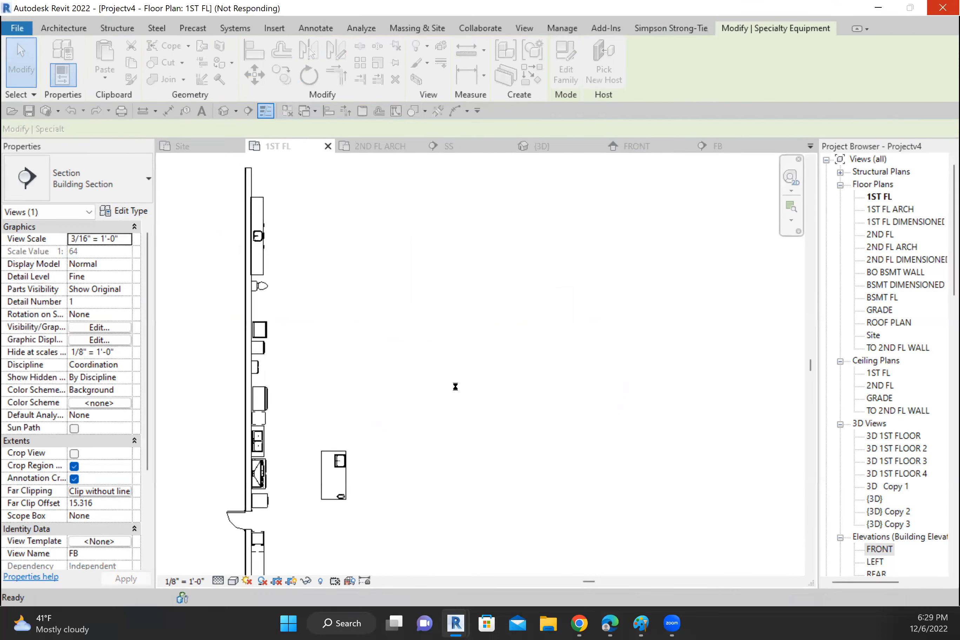
pyautogui.moveTo(756, 425); pyautogui.dragTo(370, 364, button='middle')
pyautogui.moveTo(573, 377); pyautogui.dragTo(163, 321, button='middle')
pyautogui.scroll(2, 454, 297)
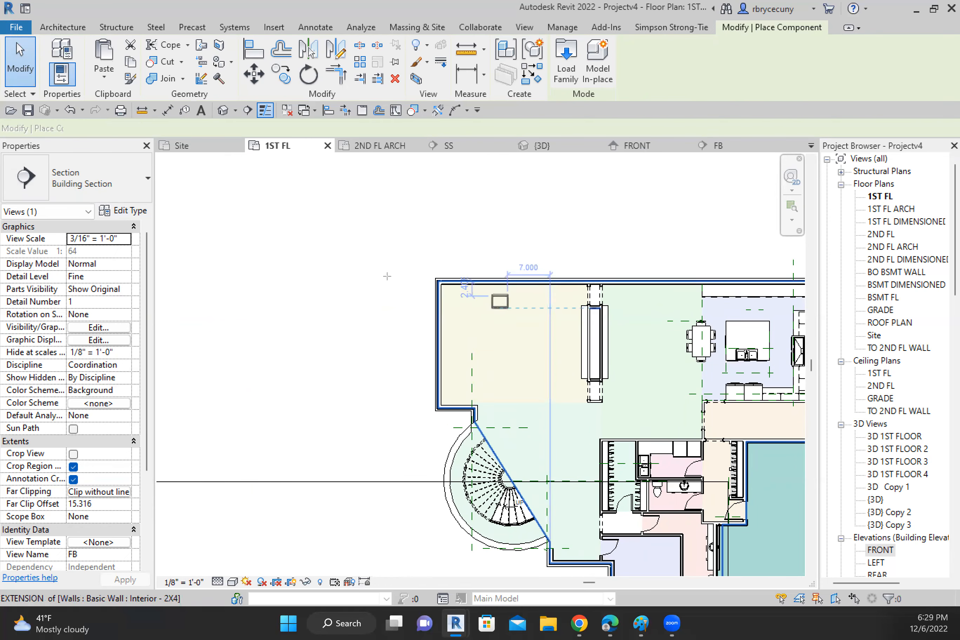
pyautogui.press('Escape')
pyautogui.press('Escape')
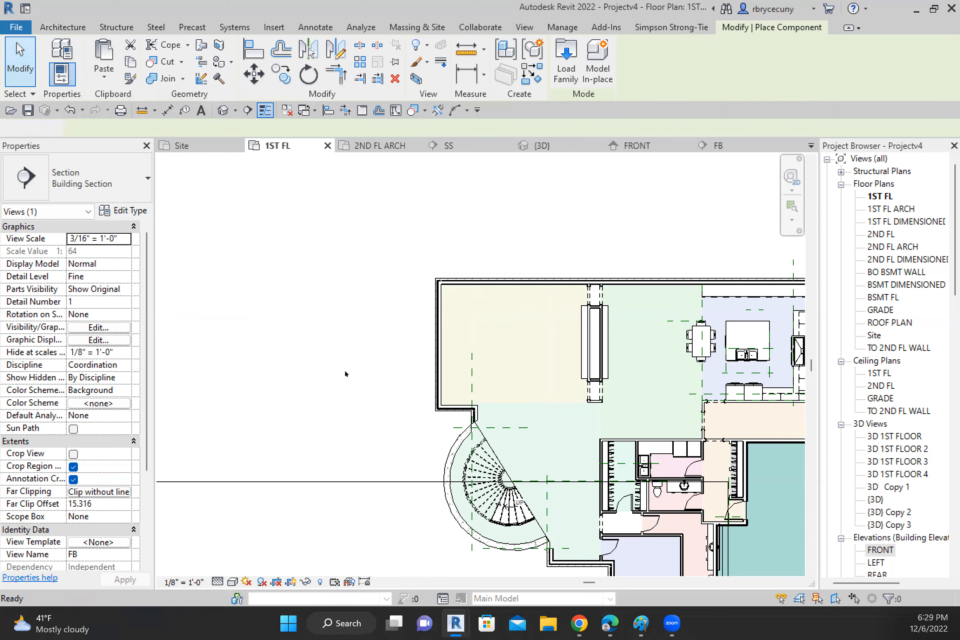
# Step: Move the crop region of the 1ST FL plan so it surrounds most of the house
pyautogui.scroll(-3, 345, 367)
pyautogui.moveTo(327, 365); pyautogui.dragTo(427, 311, button='middle')
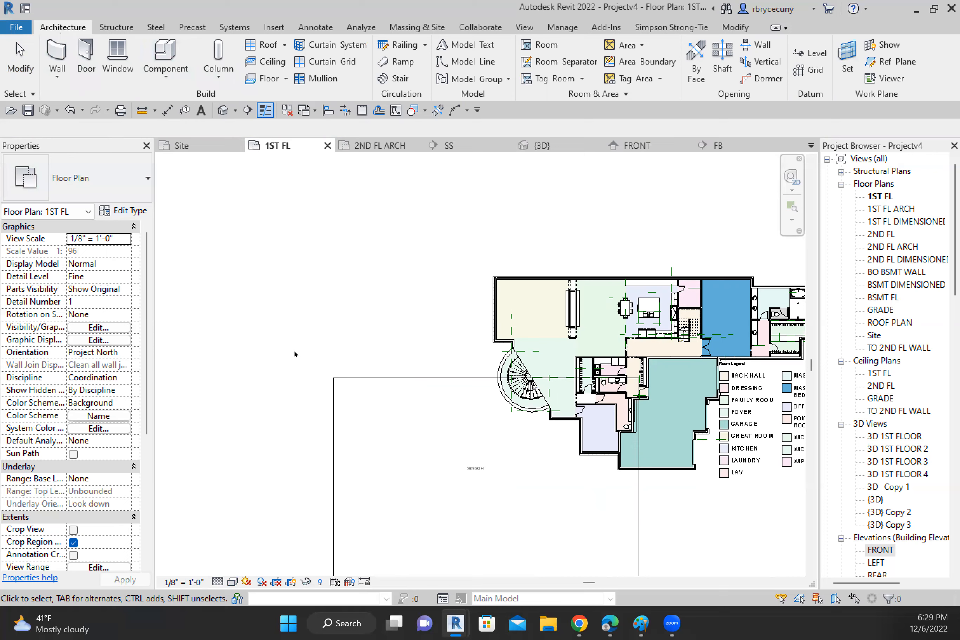
pyautogui.scroll(-2, 294, 349)
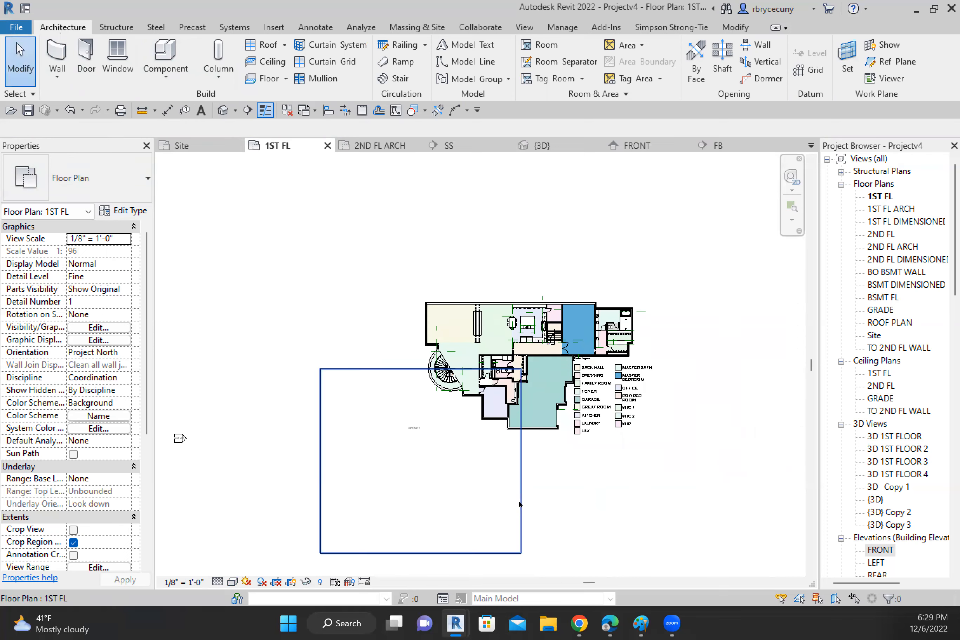
pyautogui.click(521, 491)
pyautogui.moveTo(521, 491); pyautogui.dragTo(630, 397)
pyautogui.scroll(2, 475, 362)
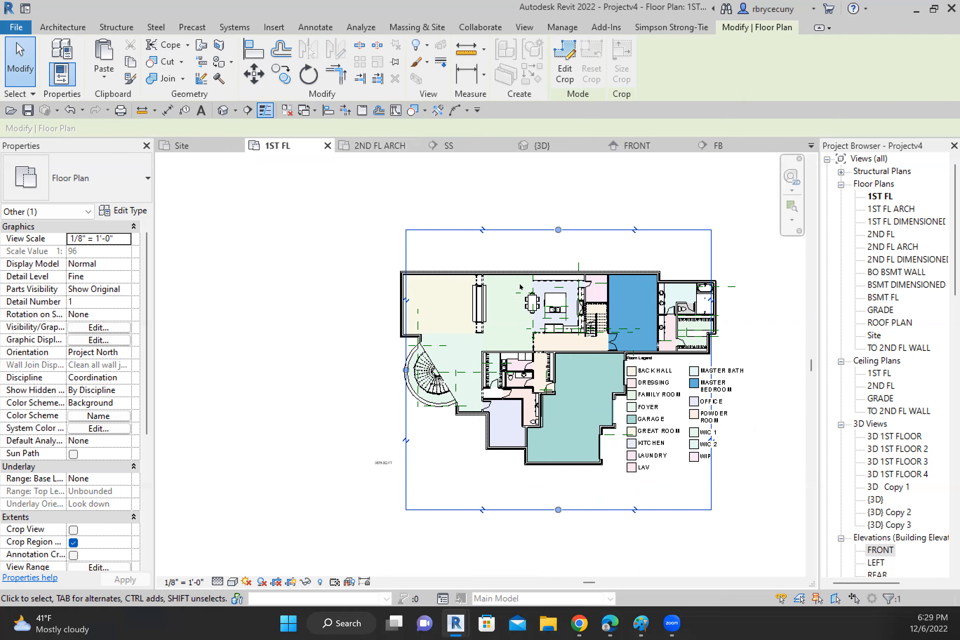
# Step: Check the FB section line's location in the 2ND FL ARCH plan and open the FB section view
pyautogui.click(386, 145)
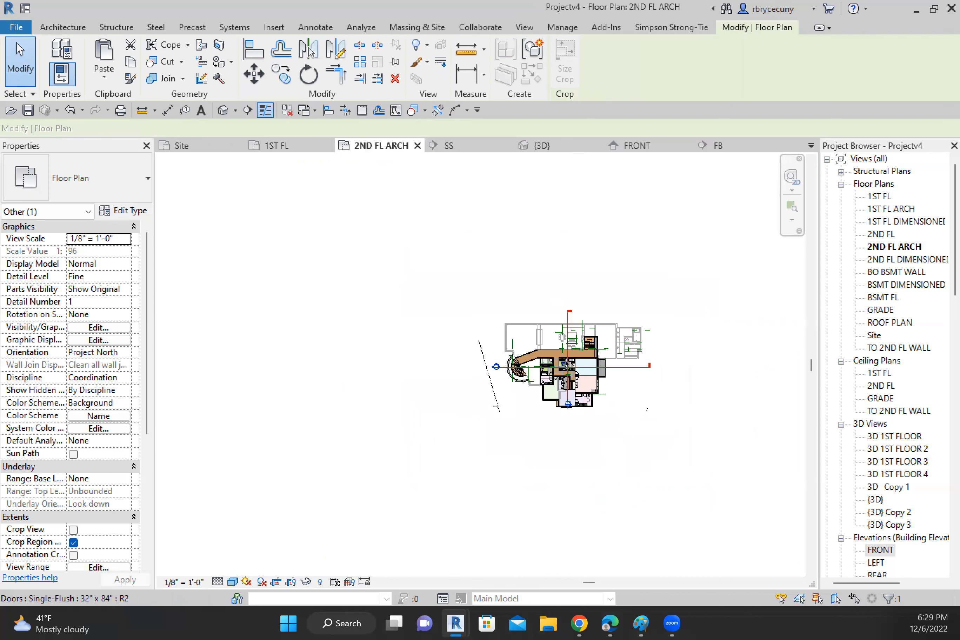
pyautogui.scroll(4, 564, 360)
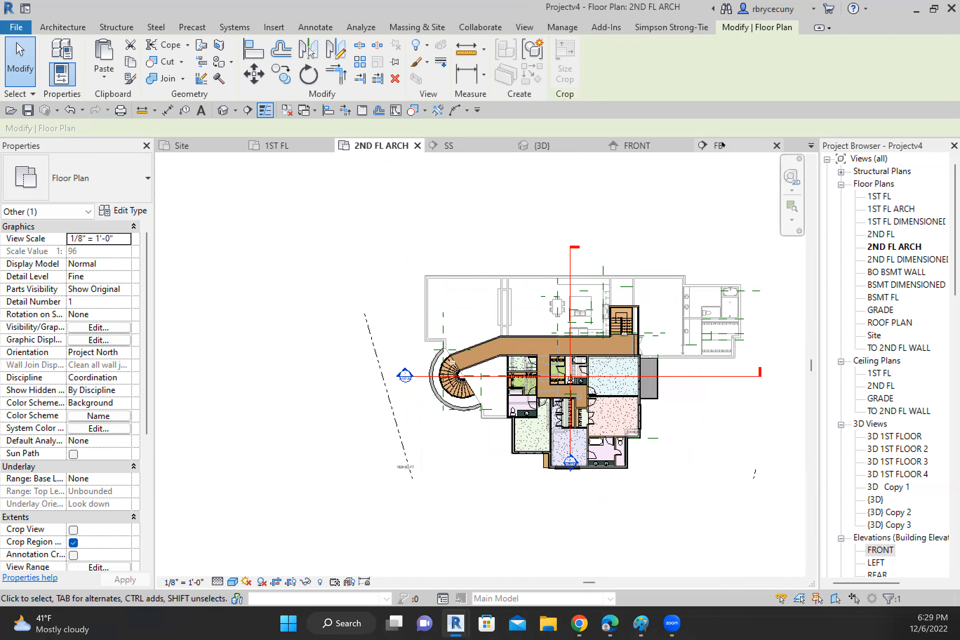
pyautogui.doubleClick(612, 374)
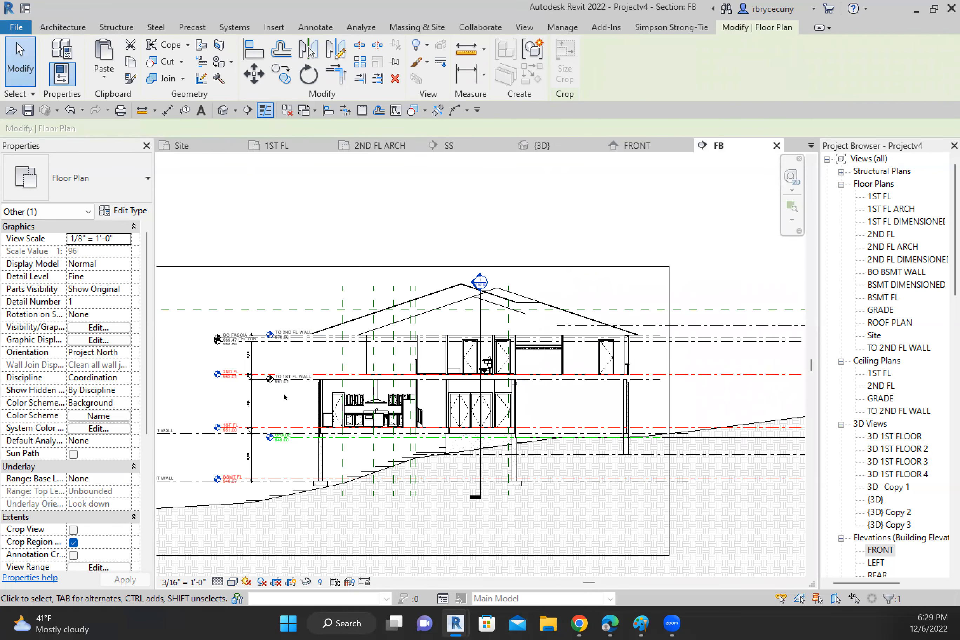
# Step: Set the exterior stacked wall's top constraint in the FB section to Up to level: TO 2ND FL WALL
pyautogui.scroll(5, 284, 393)
pyautogui.click(384, 393)
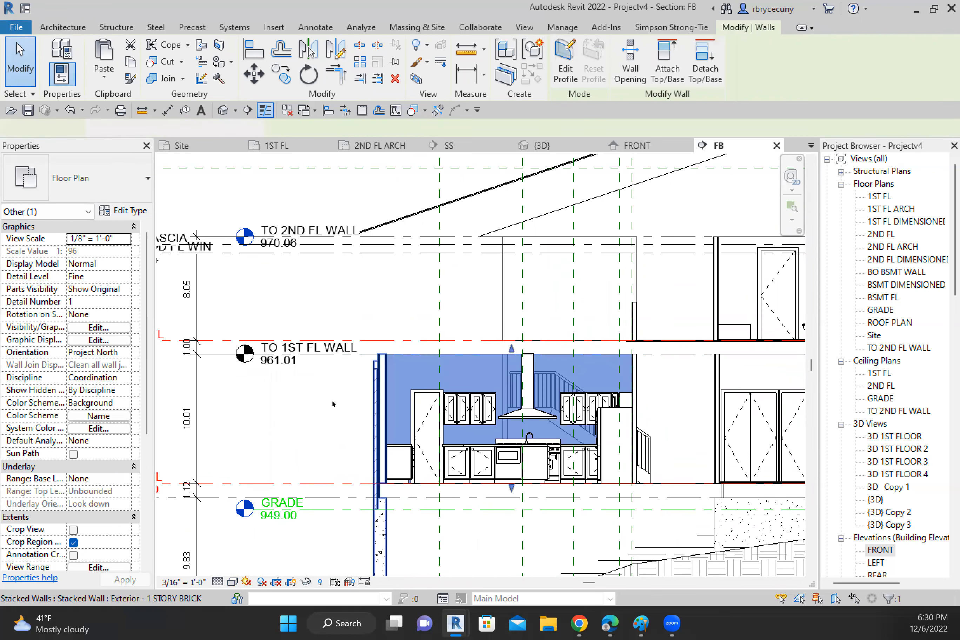
pyautogui.moveTo(333, 402); pyautogui.dragTo(413, 324, button='middle')
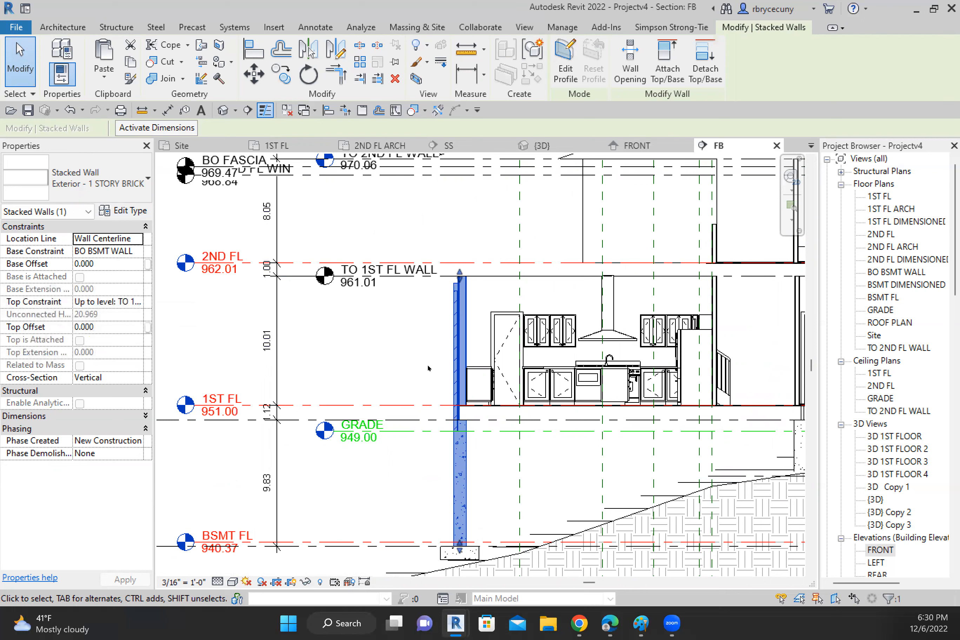
pyautogui.click(98, 301)
pyautogui.click(137, 303)
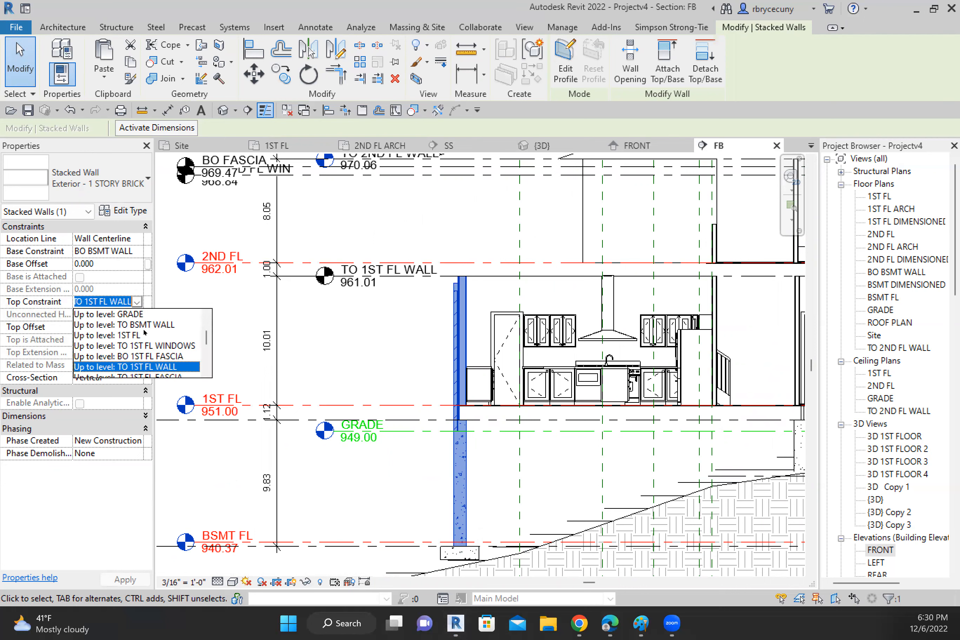
pyautogui.scroll(-1, 157, 370)
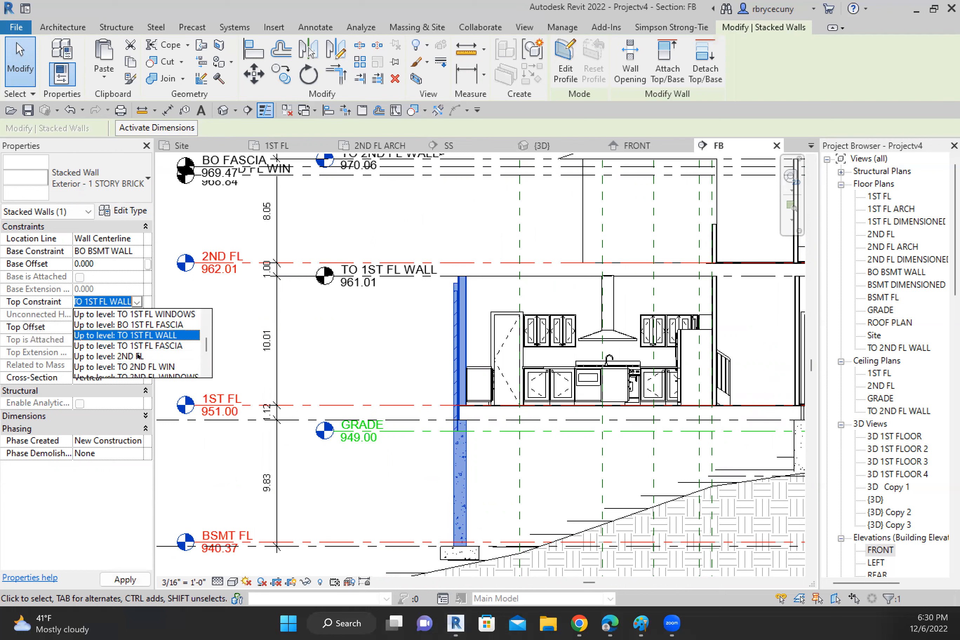
pyautogui.scroll(-1, 140, 353)
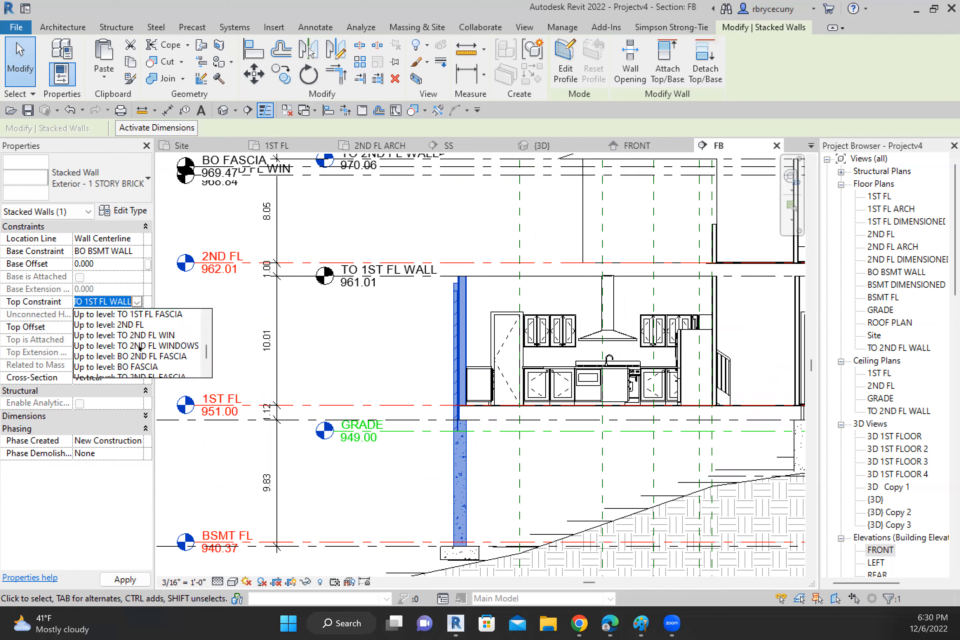
pyautogui.scroll(-1, 142, 367)
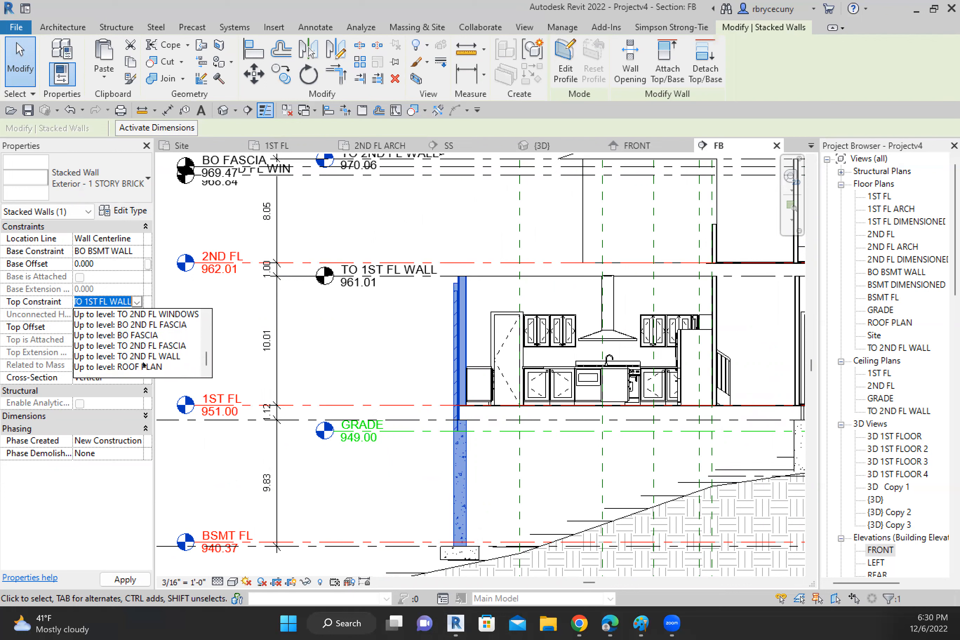
pyautogui.click(142, 356)
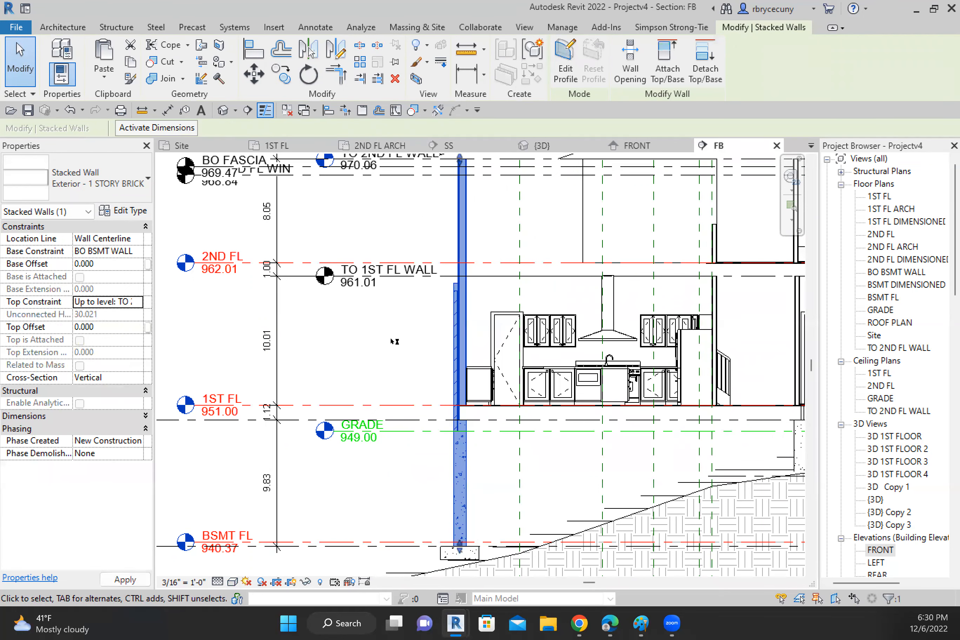
# Step: Examine the extended stacked wall around the TO 1ST FL WALL and TO 2ND FL WALL levels and undo the top constraint change
pyautogui.moveTo(348, 363); pyautogui.dragTo(305, 390, button='middle')
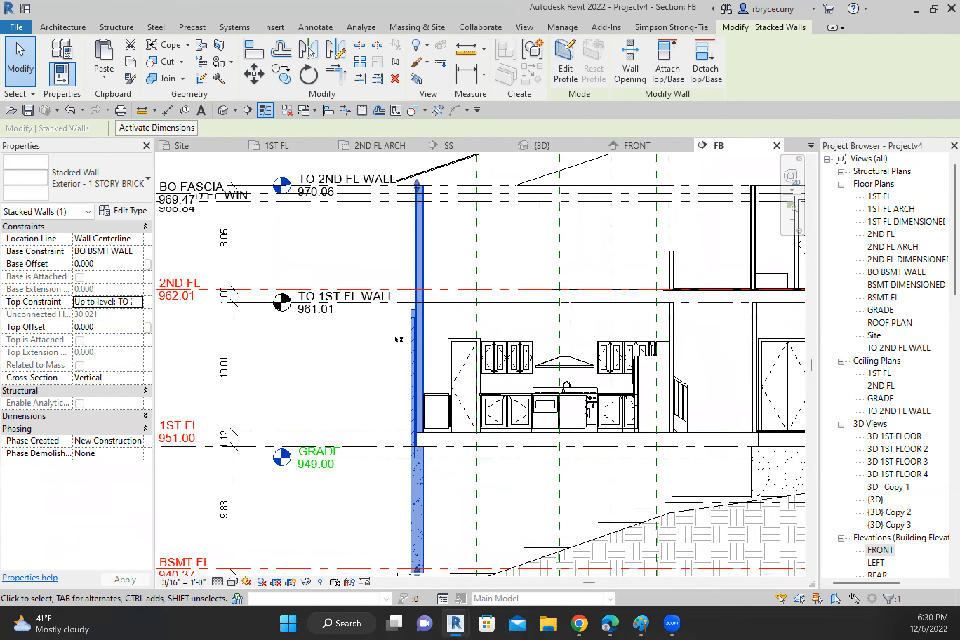
pyautogui.scroll(4, 429, 162)
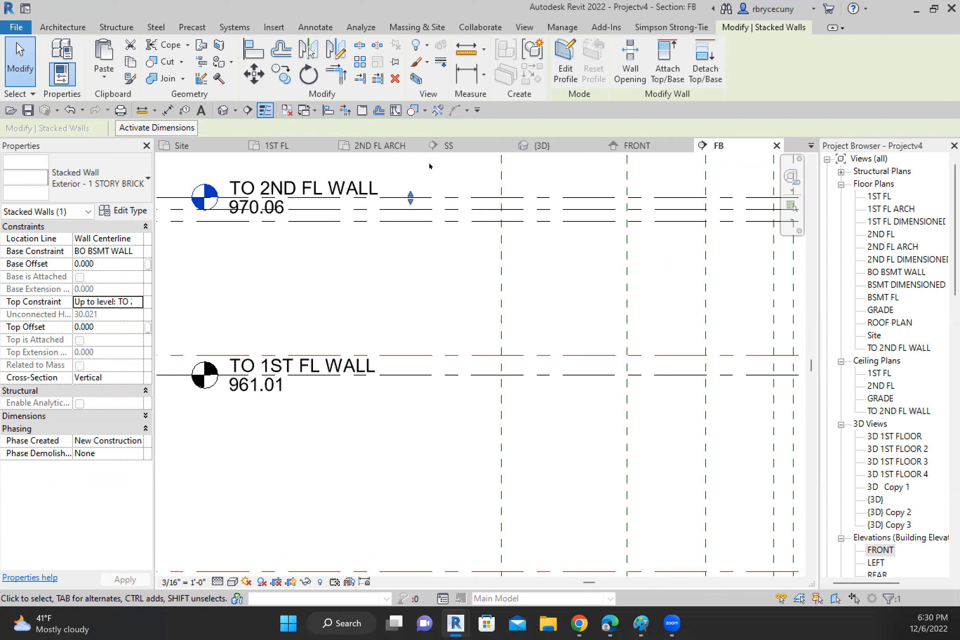
pyautogui.scroll(-2, 430, 250)
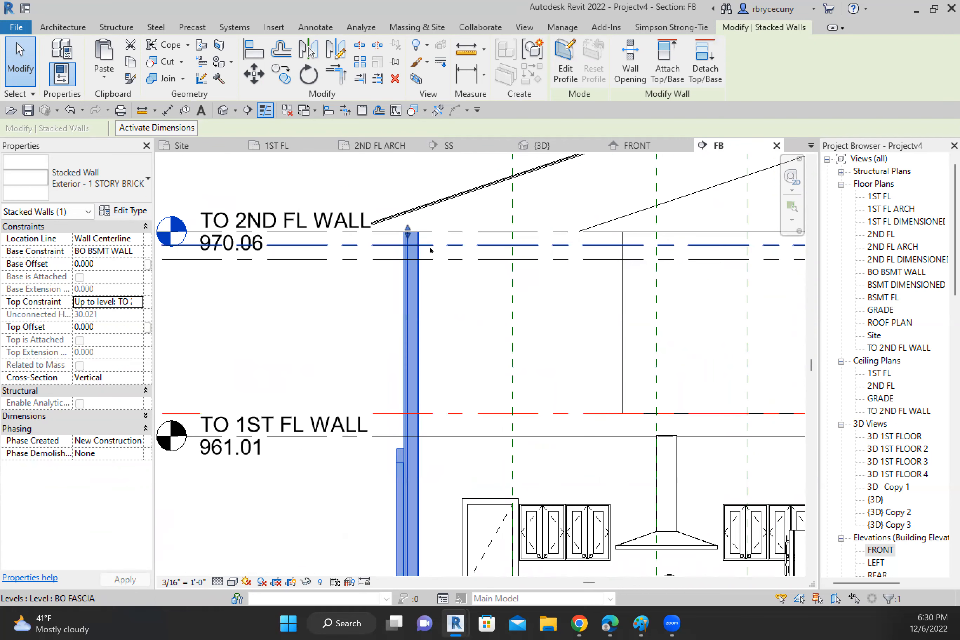
pyautogui.scroll(3, 384, 463)
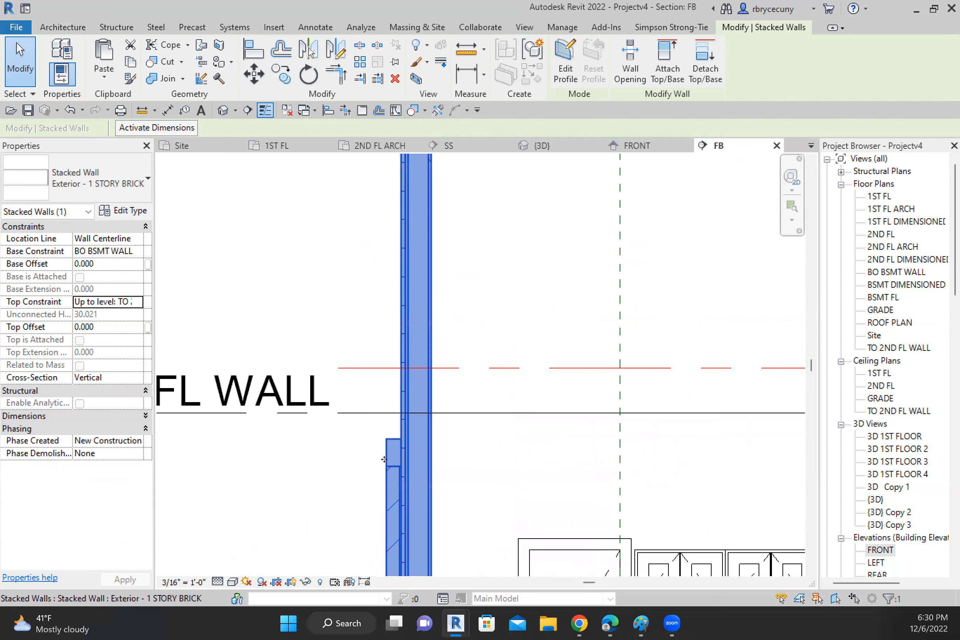
pyautogui.scroll(-2, 385, 460)
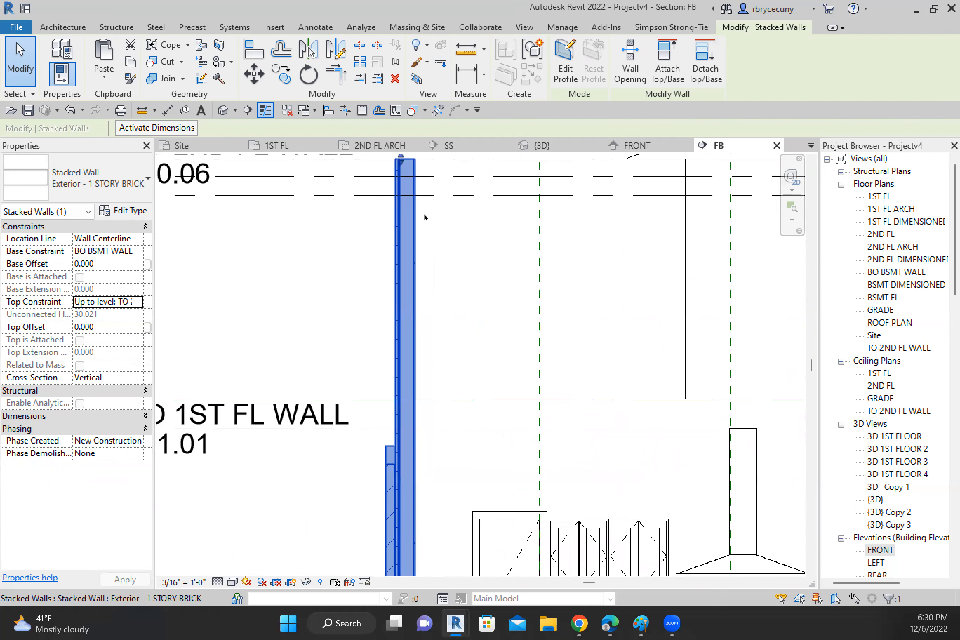
pyautogui.scroll(-1, 427, 210)
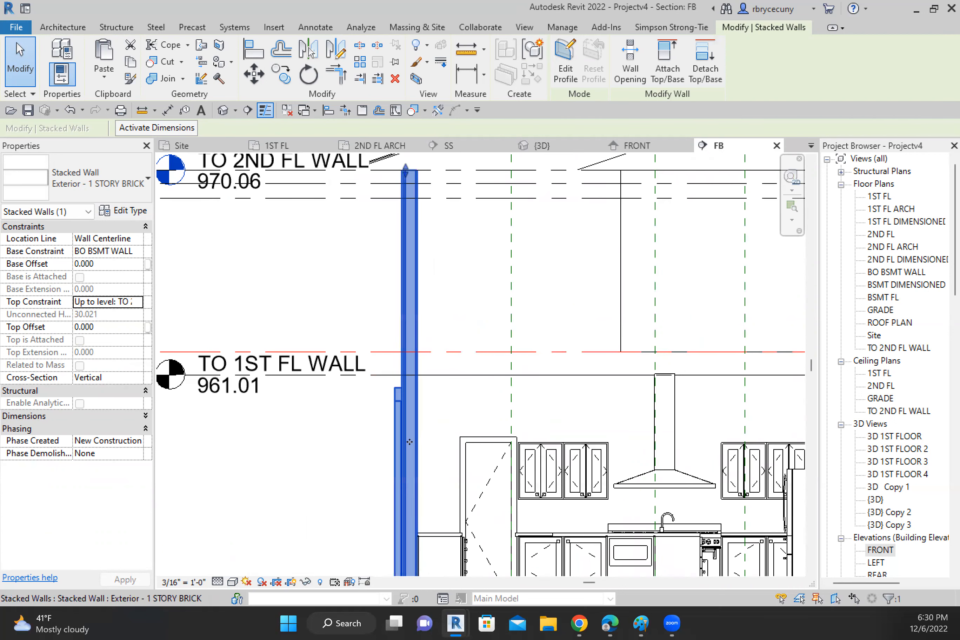
pyautogui.scroll(2, 410, 448)
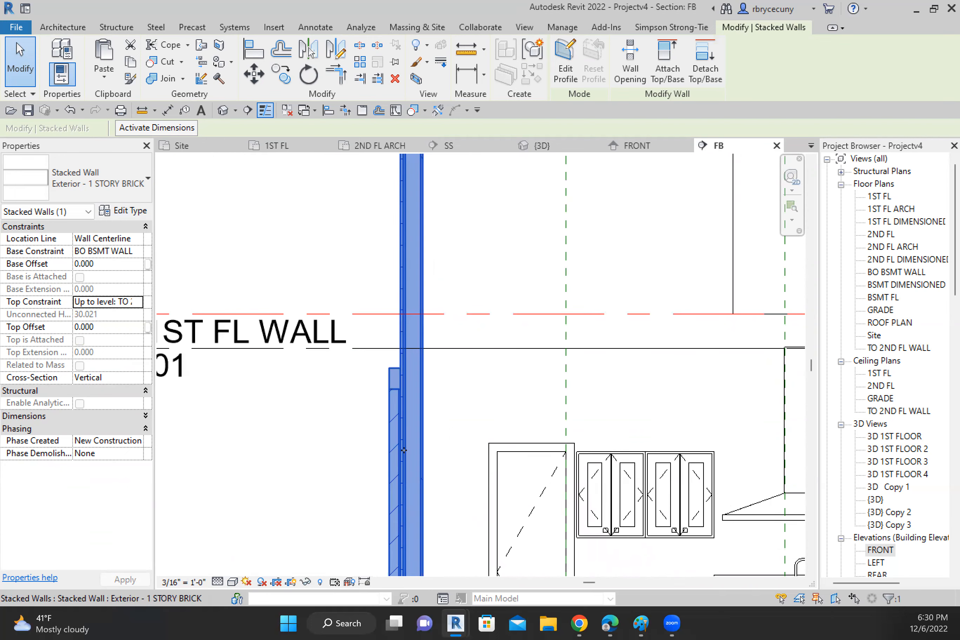
pyautogui.scroll(-2, 404, 451)
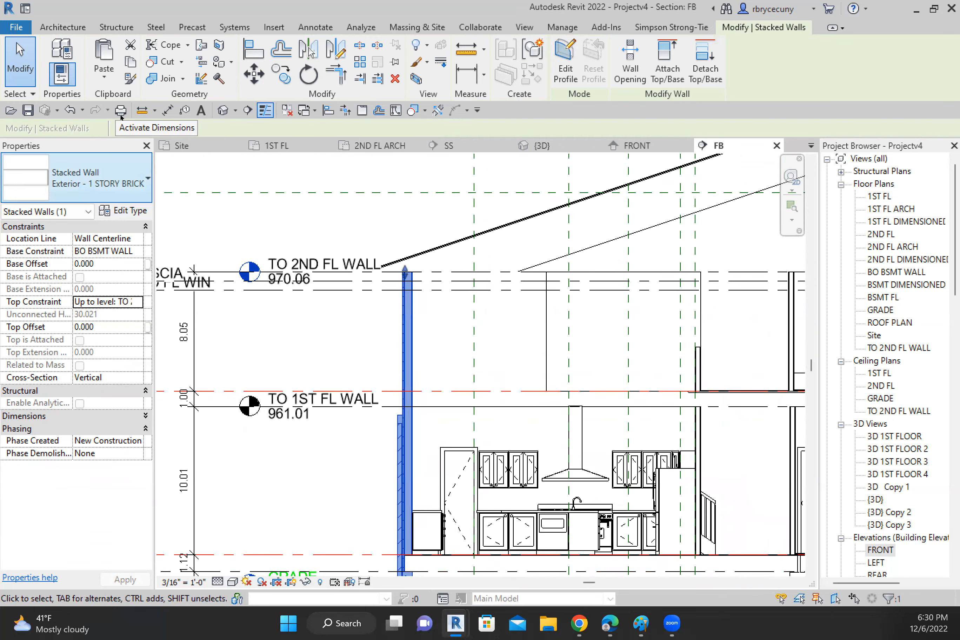
pyautogui.click(364, 476)
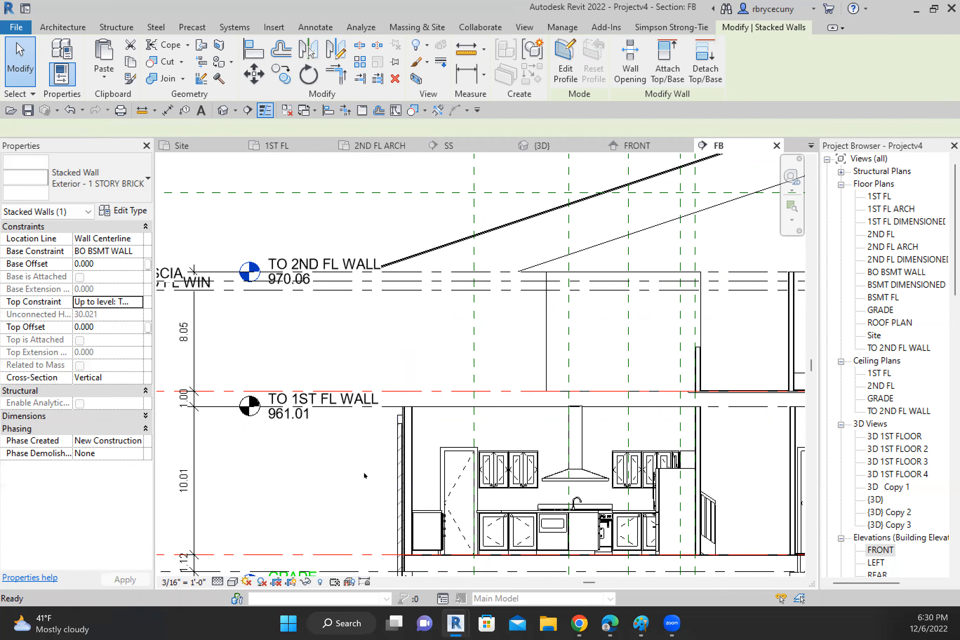
# Step: Check the structure of the Exterior - 1 STORY BRICK stacked wall type and close its type properties without editing
pyautogui.scroll(3, 389, 424)
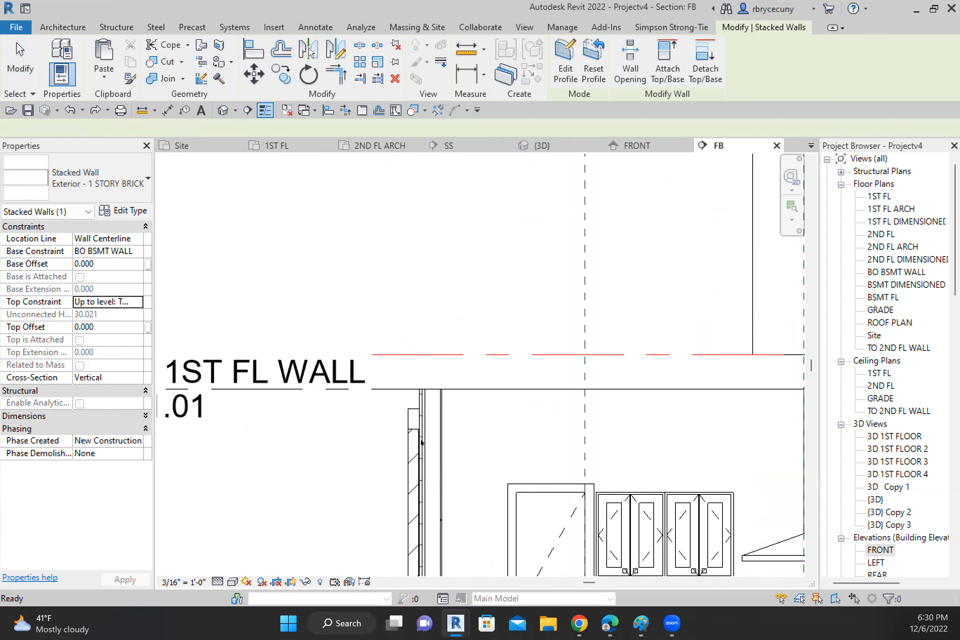
pyautogui.click(426, 445)
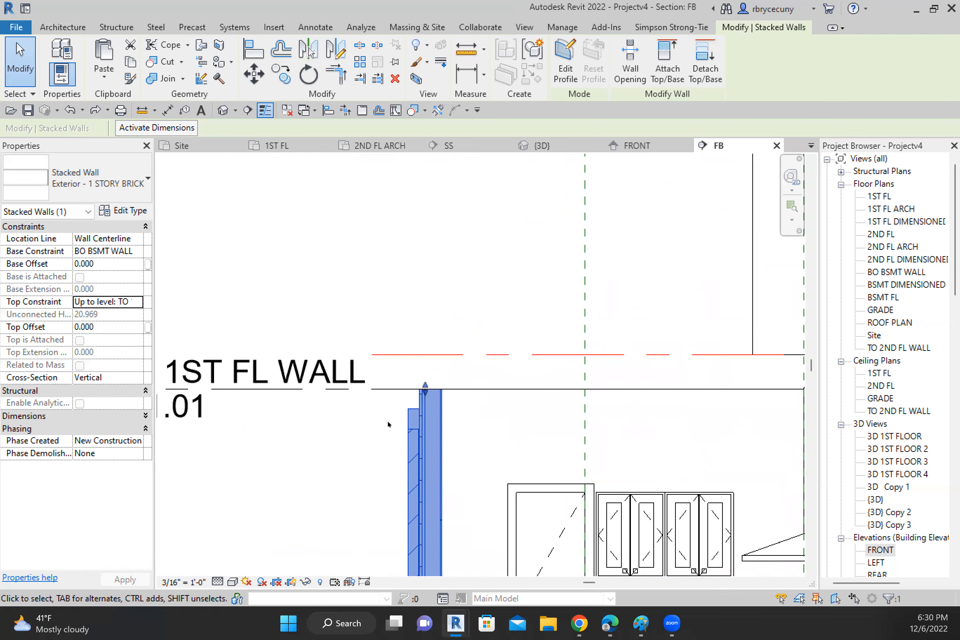
pyautogui.click(123, 212)
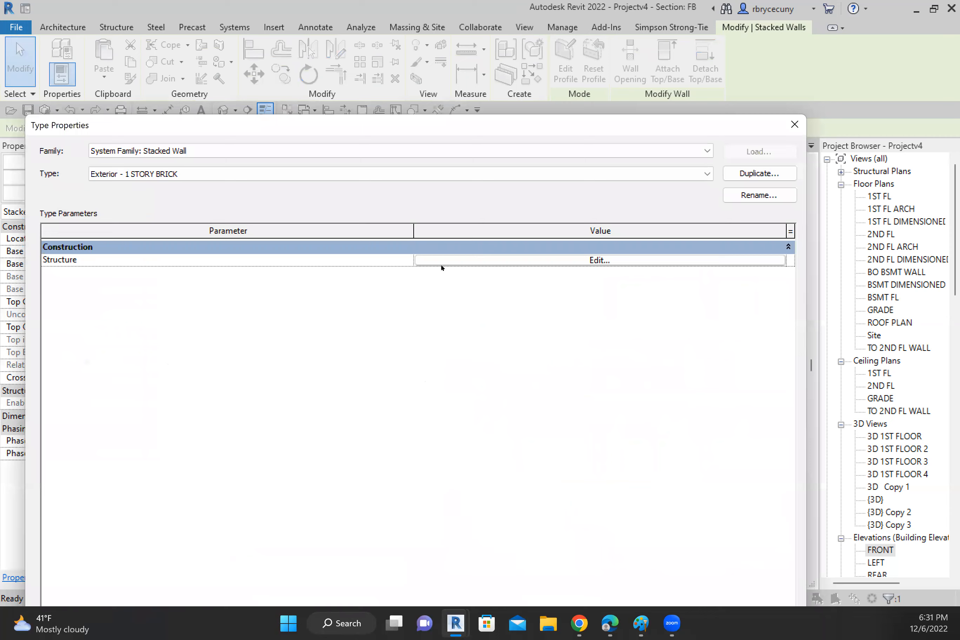
pyautogui.click(441, 260)
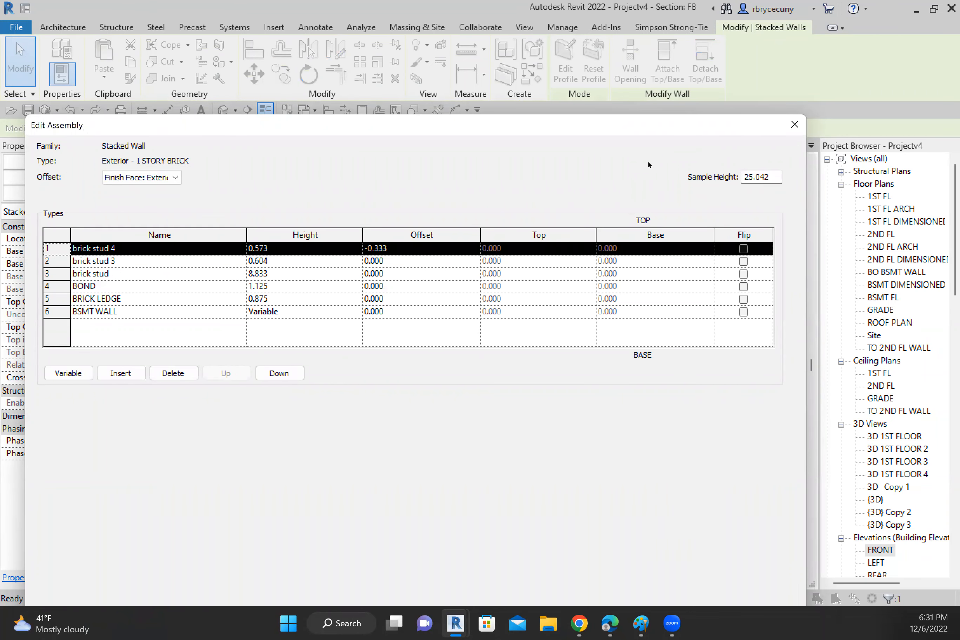
pyautogui.click(795, 124)
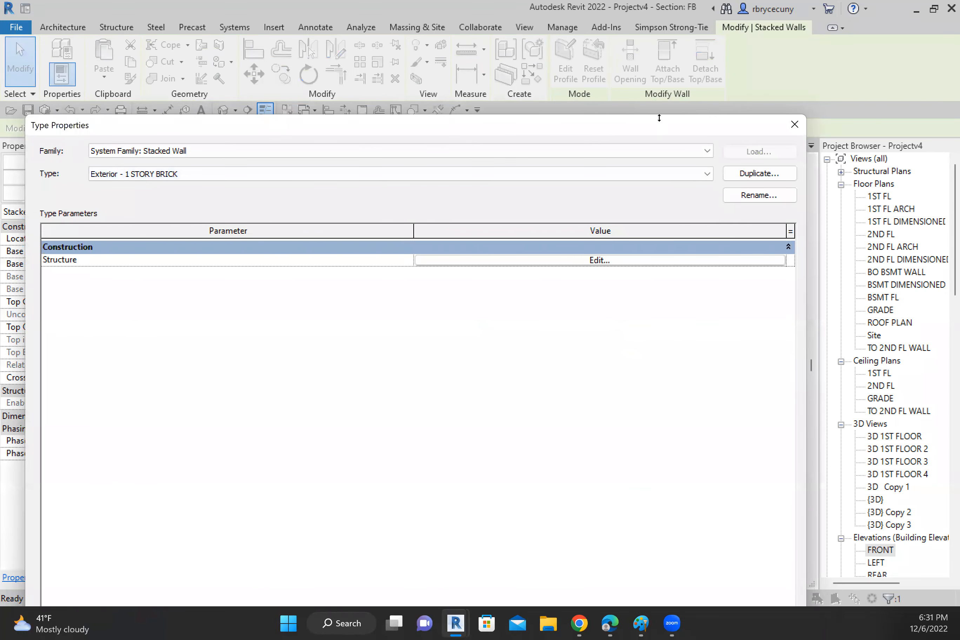
pyautogui.moveTo(583, 126); pyautogui.dragTo(611, 41)
pyautogui.click(660, 564)
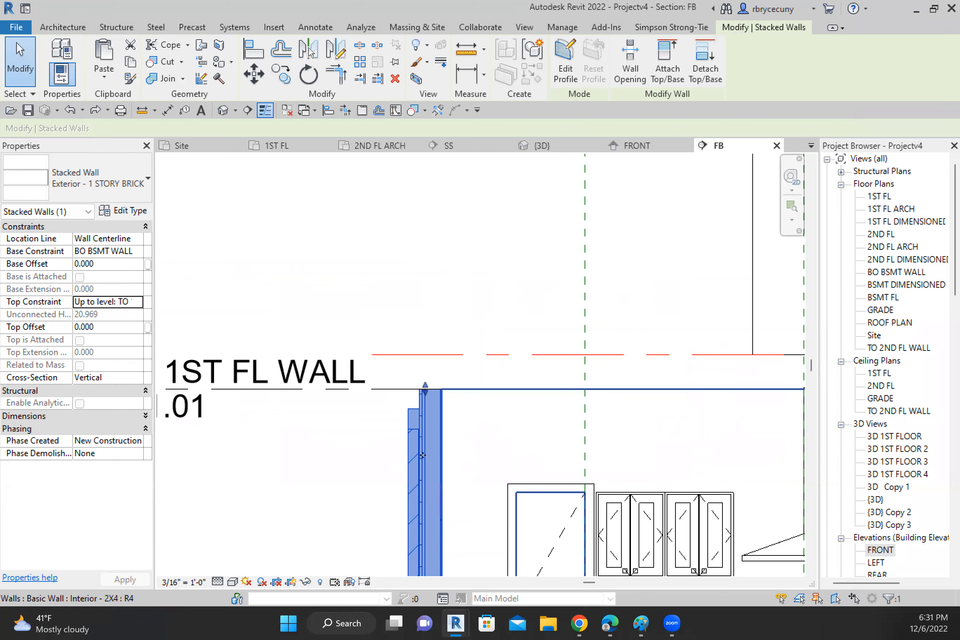
# Step: Inspect the stacked wall down to its footing and reopen its type's assembly structure with the section preview shown
pyautogui.scroll(-2, 427, 451)
pyautogui.moveTo(433, 474); pyautogui.dragTo(458, 310, button='middle')
pyautogui.scroll(-1, 481, 541)
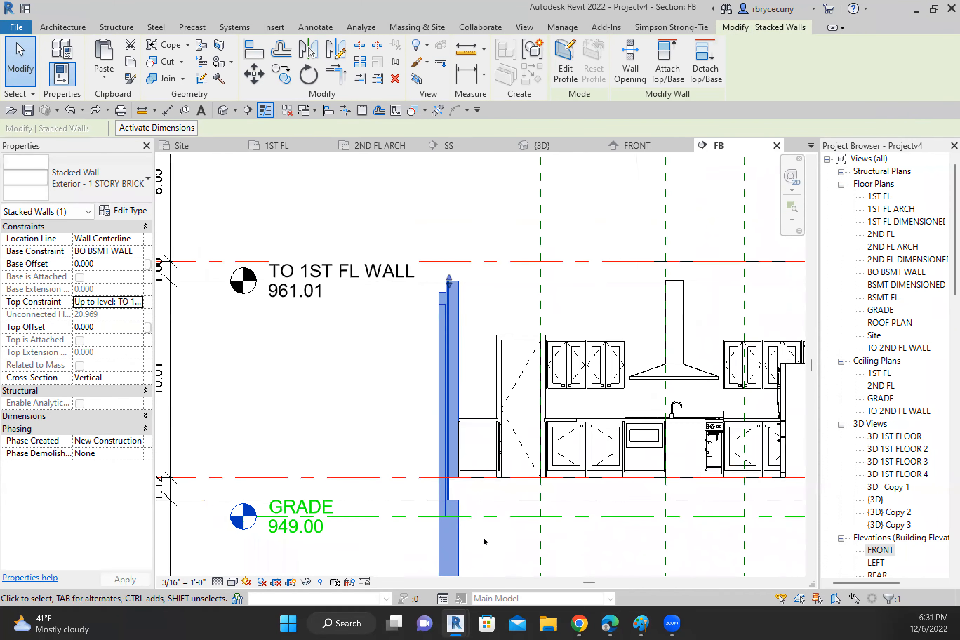
pyautogui.moveTo(447, 460); pyautogui.dragTo(403, 375, button='middle')
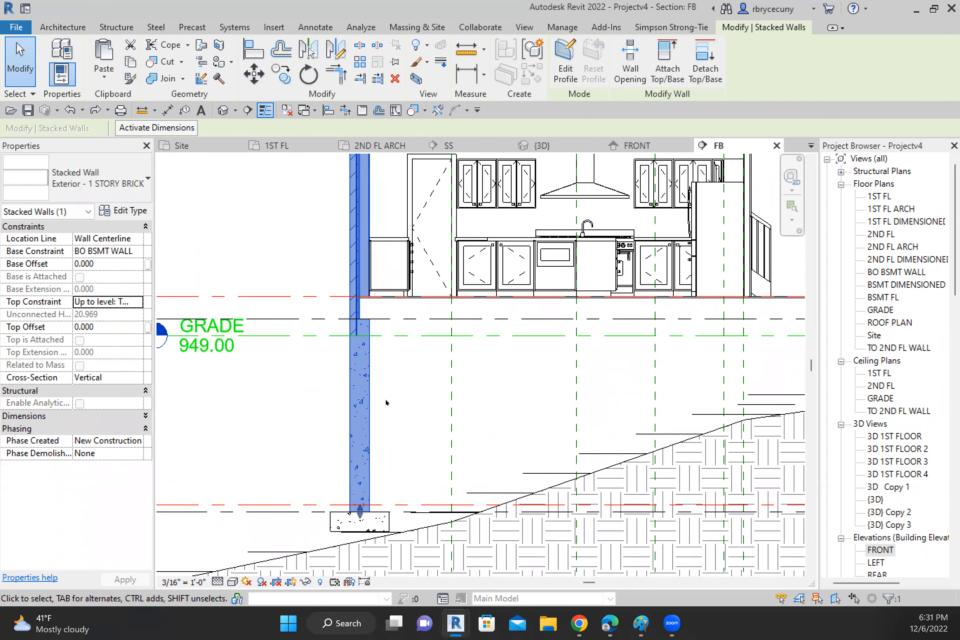
pyautogui.moveTo(387, 400); pyautogui.dragTo(452, 554, button='middle')
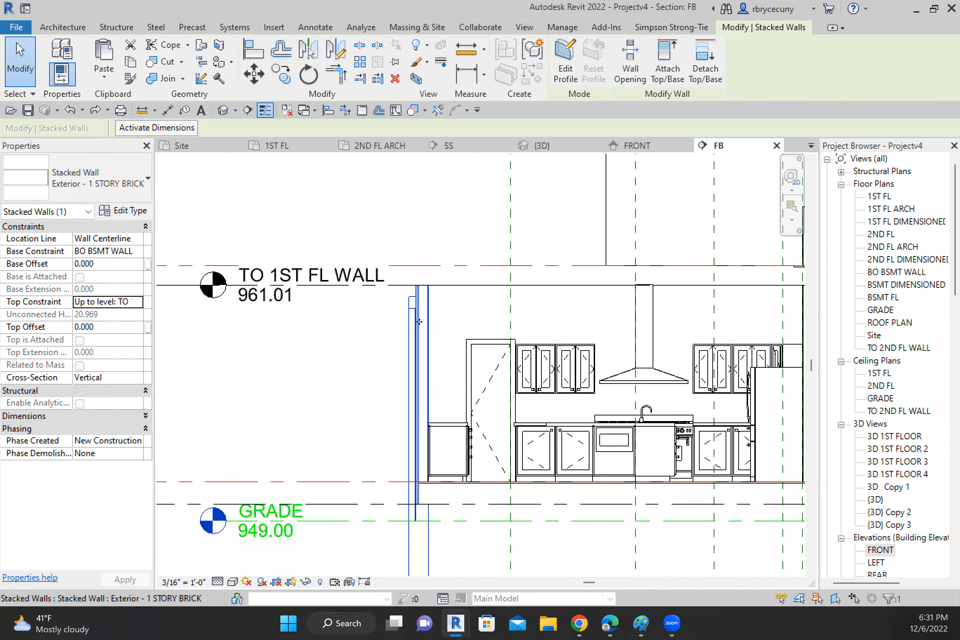
pyautogui.click(129, 211)
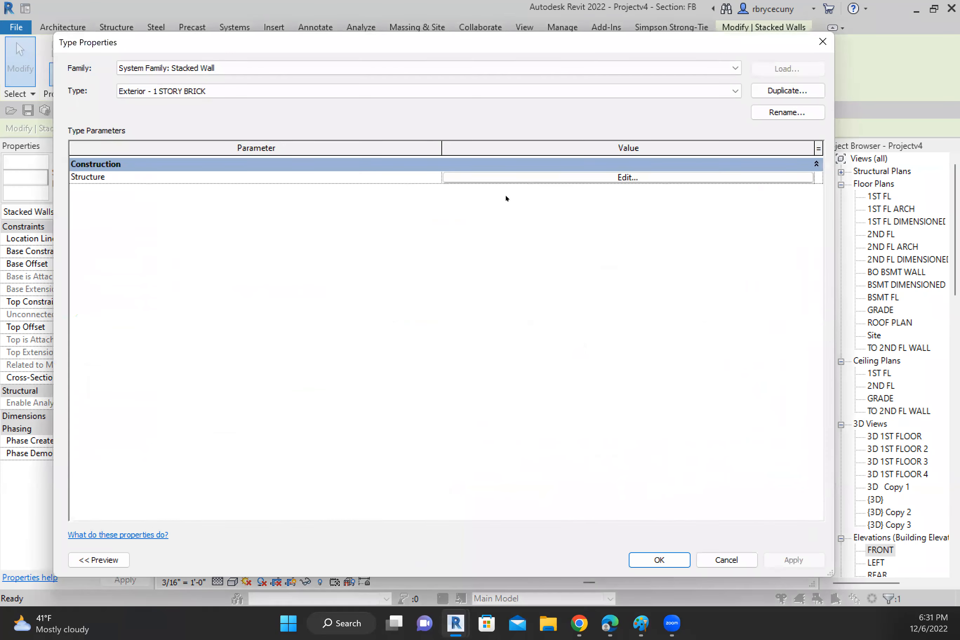
pyautogui.click(515, 179)
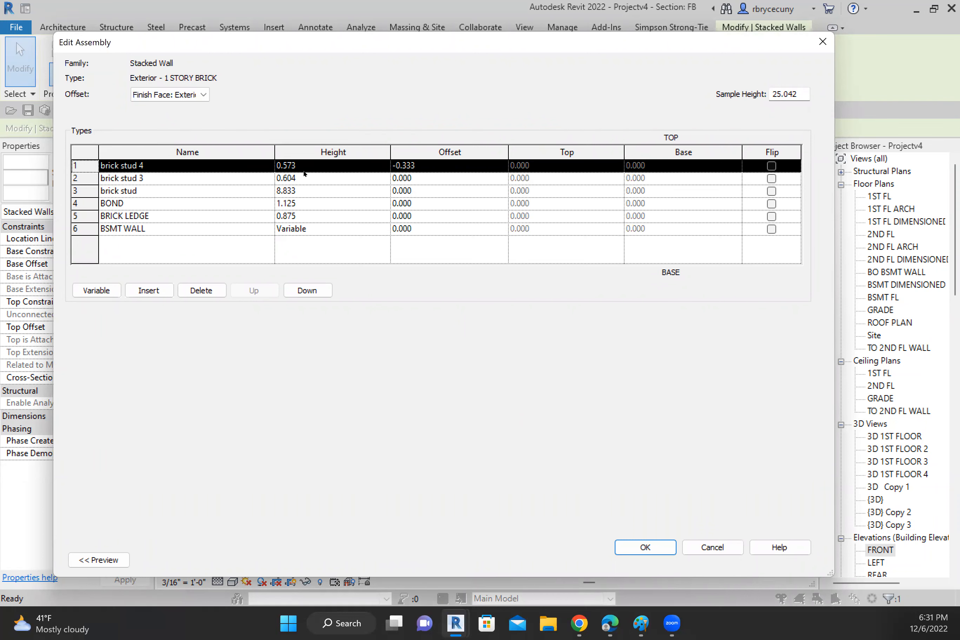
pyautogui.click(109, 559)
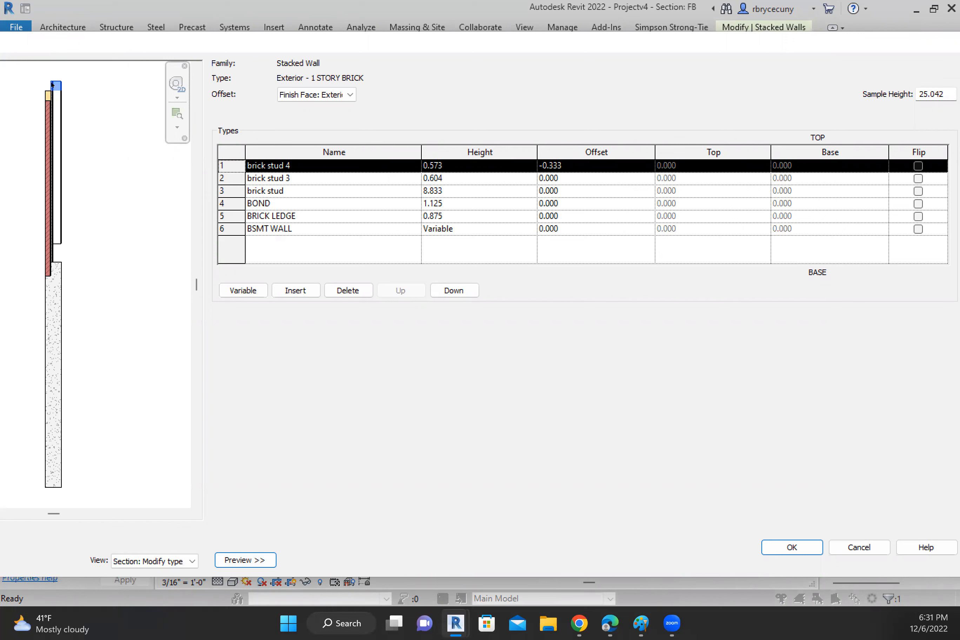
# Step: Highlight the assembly's components one by one in the preview, from brick stud 3 down to BSMT WALL, and close the type settings
pyautogui.click(230, 182)
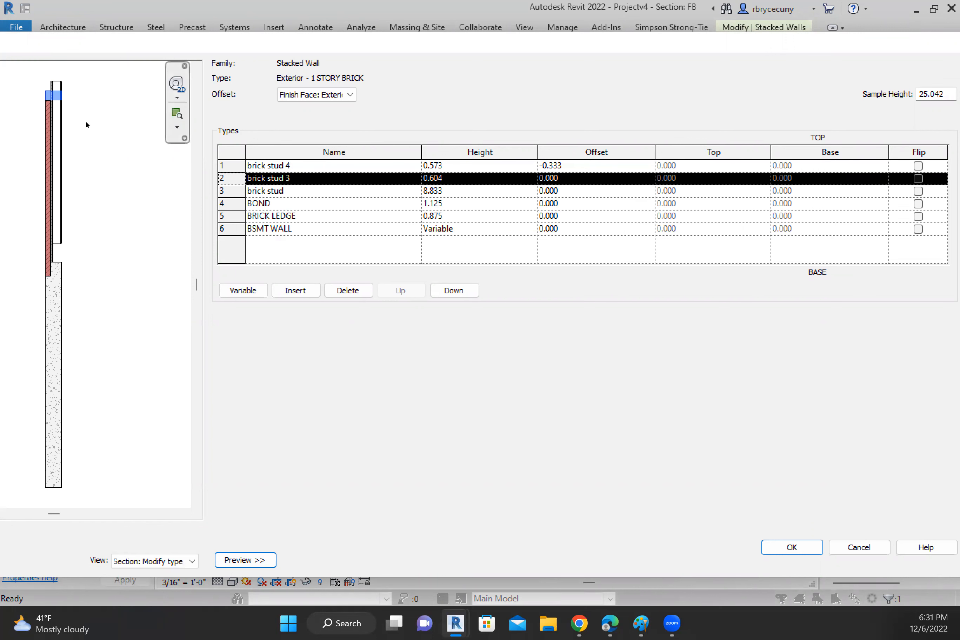
pyautogui.click(231, 193)
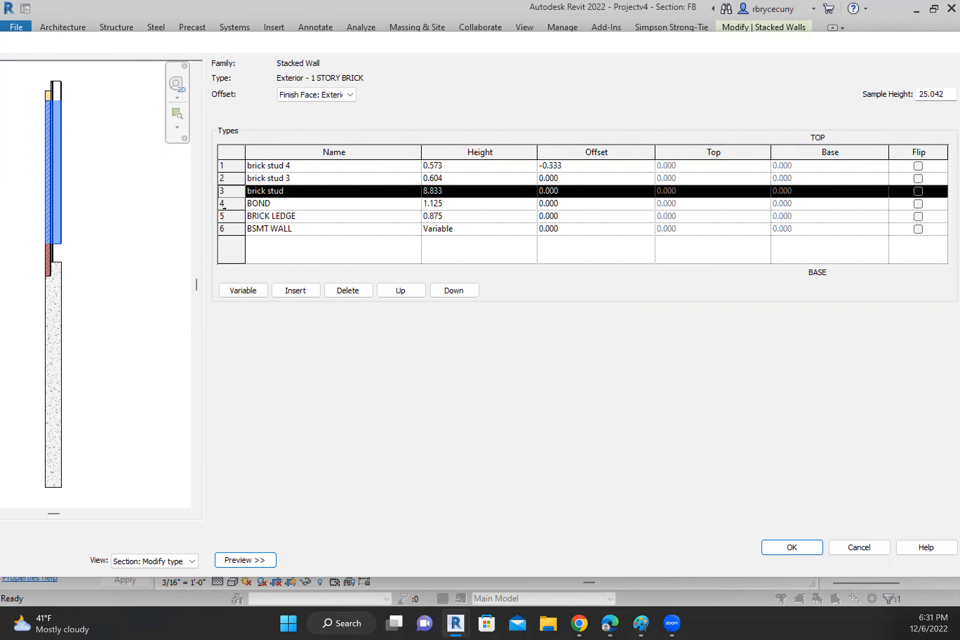
pyautogui.click(223, 205)
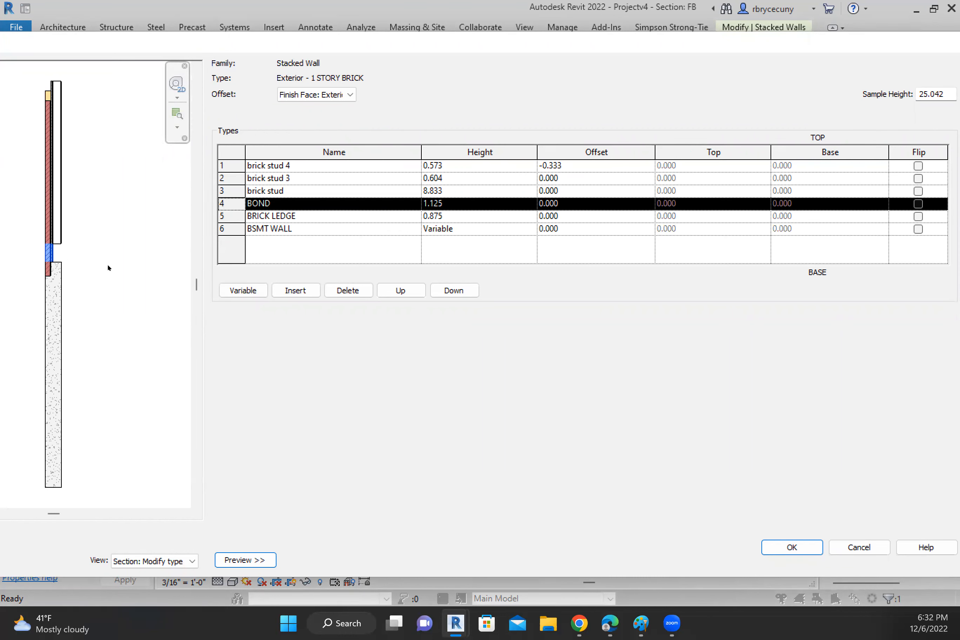
pyautogui.click(228, 217)
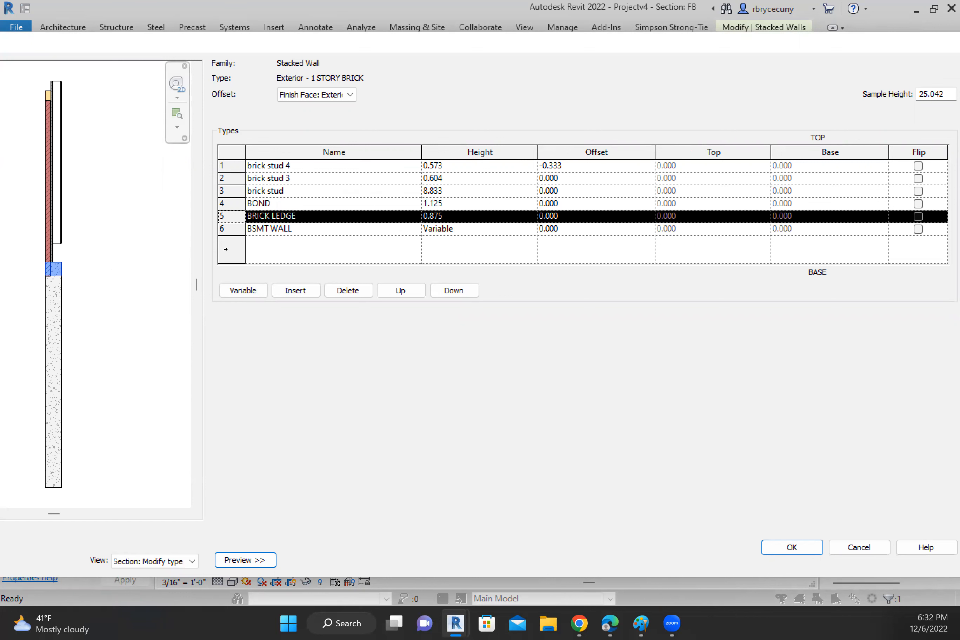
pyautogui.click(229, 229)
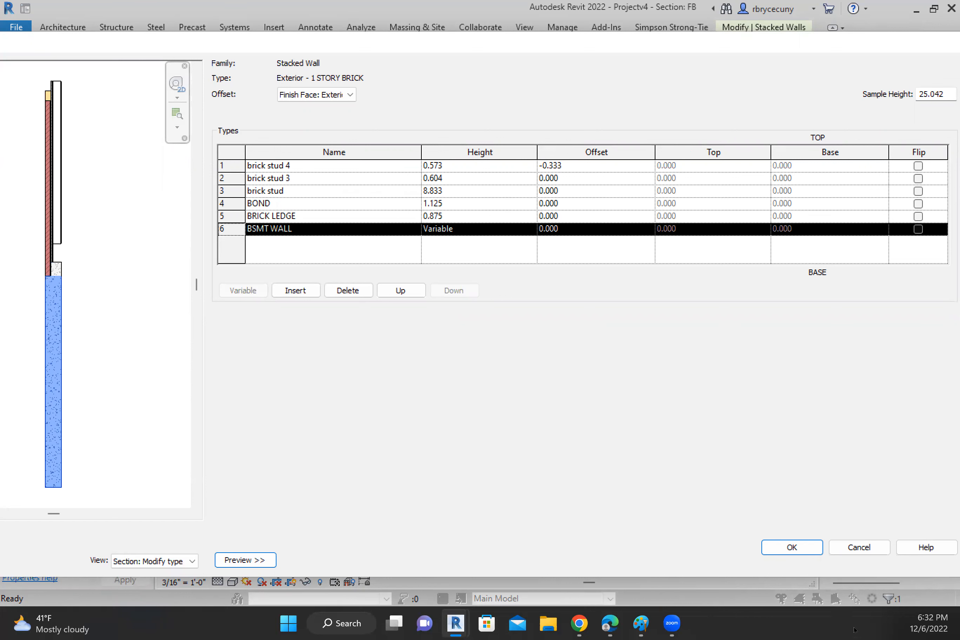
pyautogui.click(794, 548)
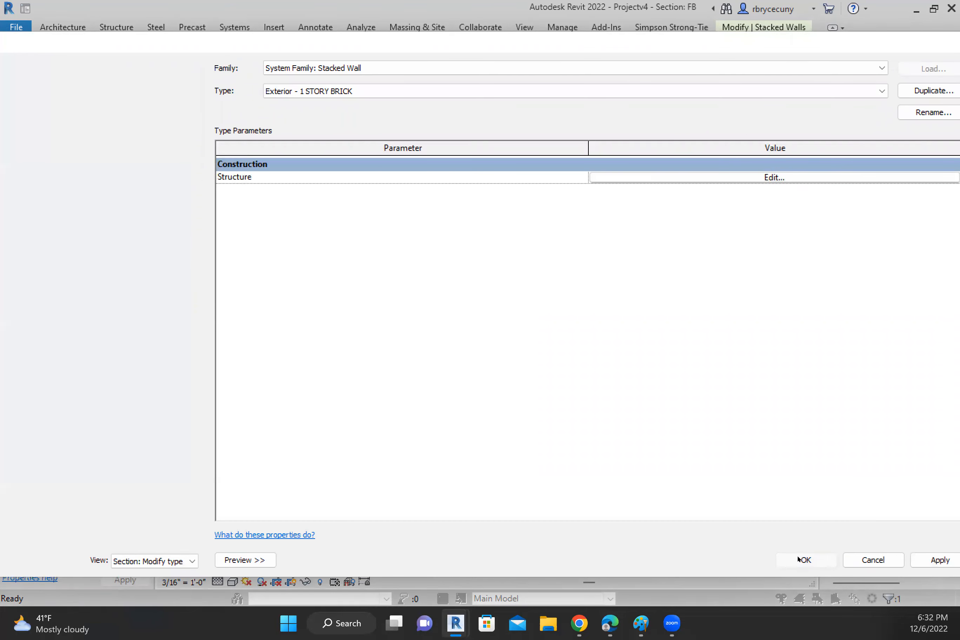
pyautogui.click(799, 560)
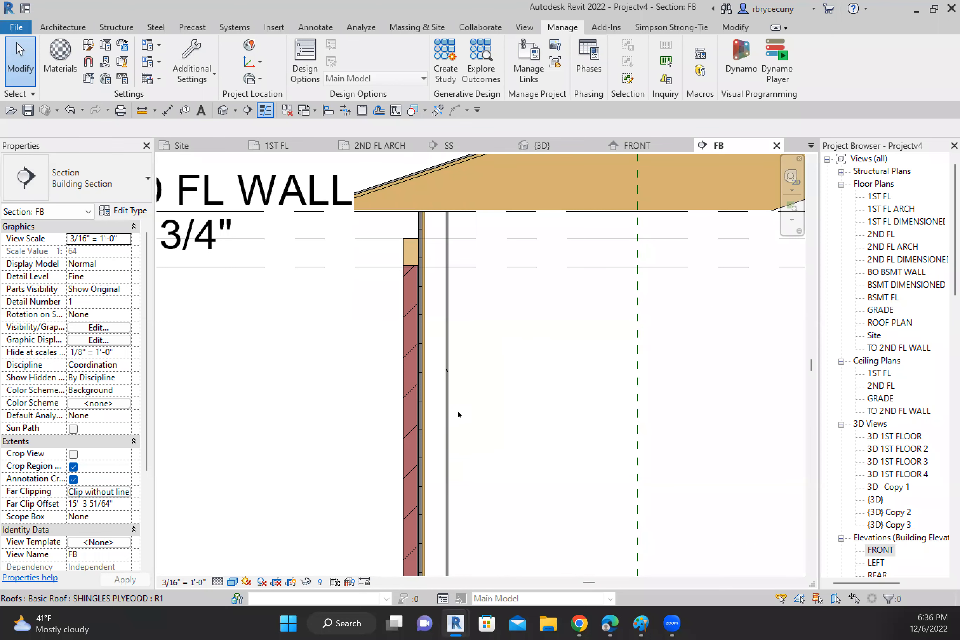
# Step: Examine the exterior stacked wall in the section, from the roof and TO 2ND FL WALL level down to the basement footing
pyautogui.scroll(-1, 470, 391)
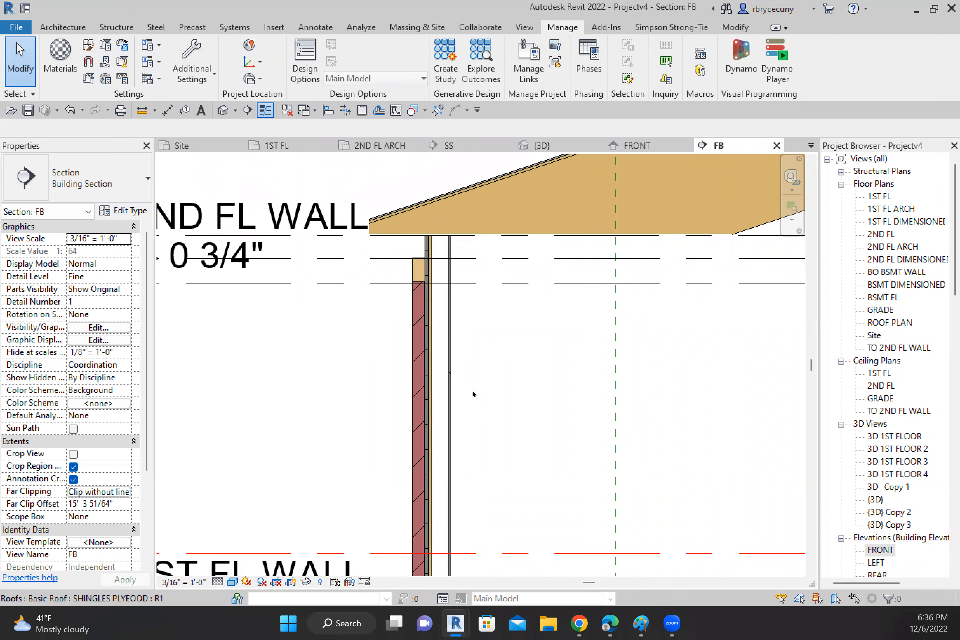
pyautogui.scroll(-2, 480, 404)
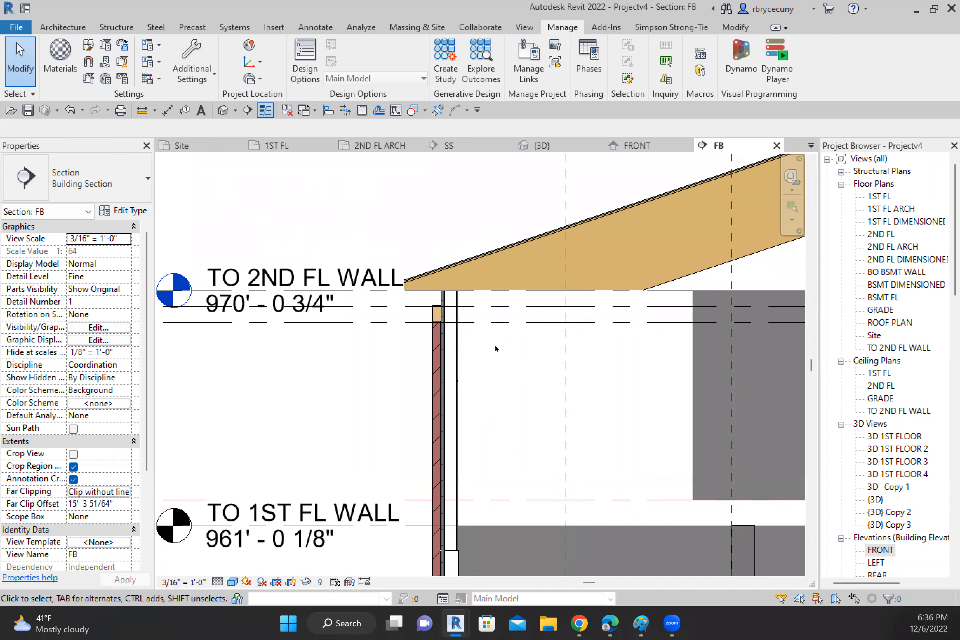
pyautogui.scroll(-2, 494, 343)
pyautogui.moveTo(501, 257); pyautogui.dragTo(496, 228, button='middle')
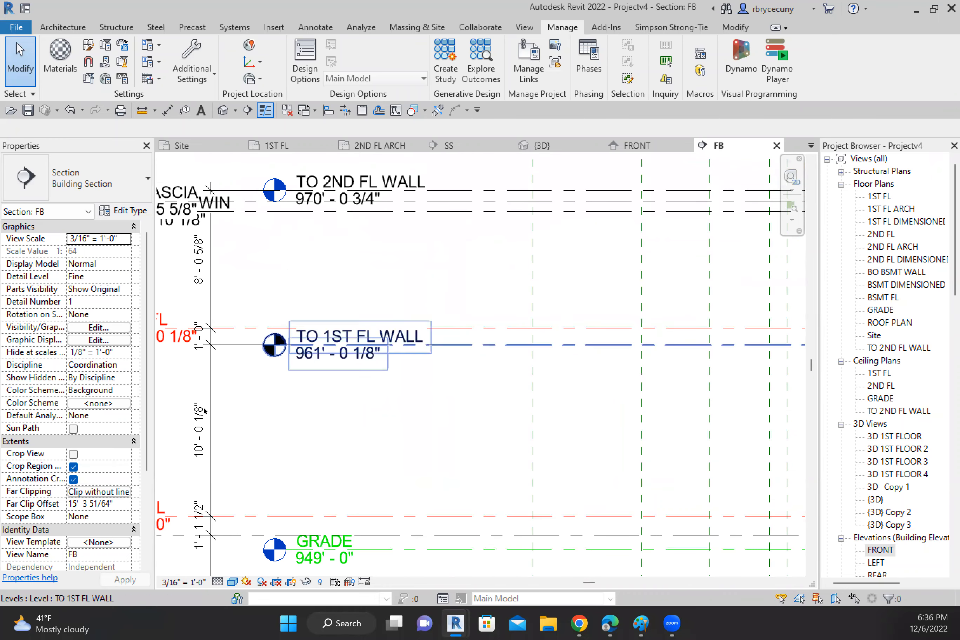
pyautogui.scroll(-1, 396, 429)
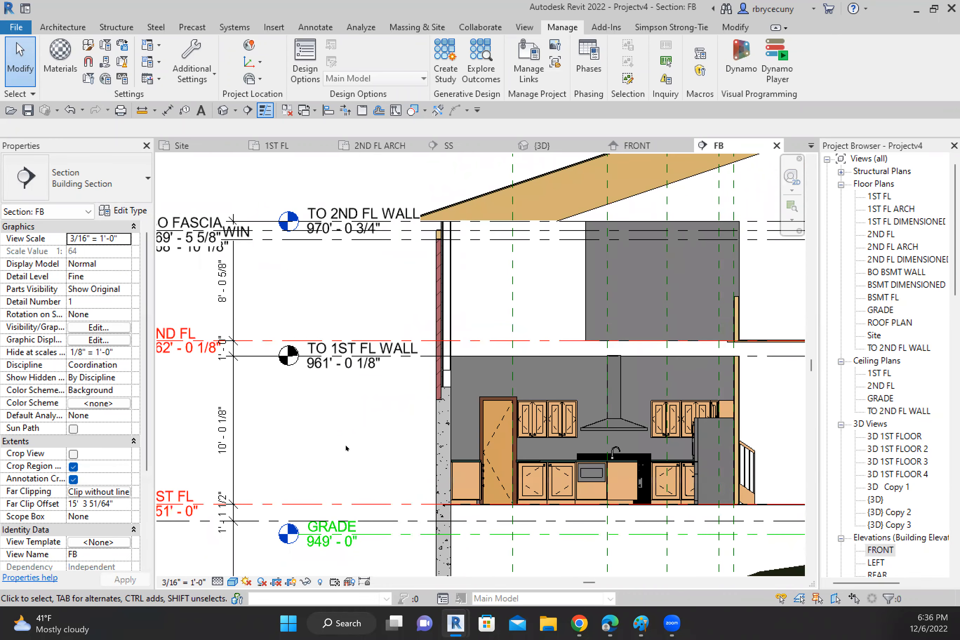
pyautogui.moveTo(266, 397); pyautogui.dragTo(235, 377, button='middle')
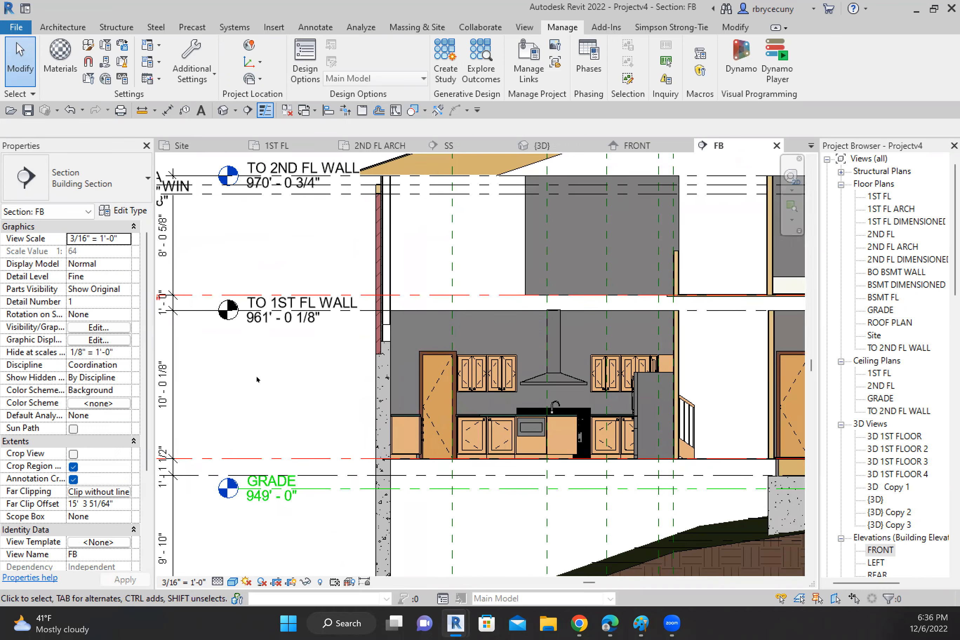
pyautogui.scroll(-1, 257, 377)
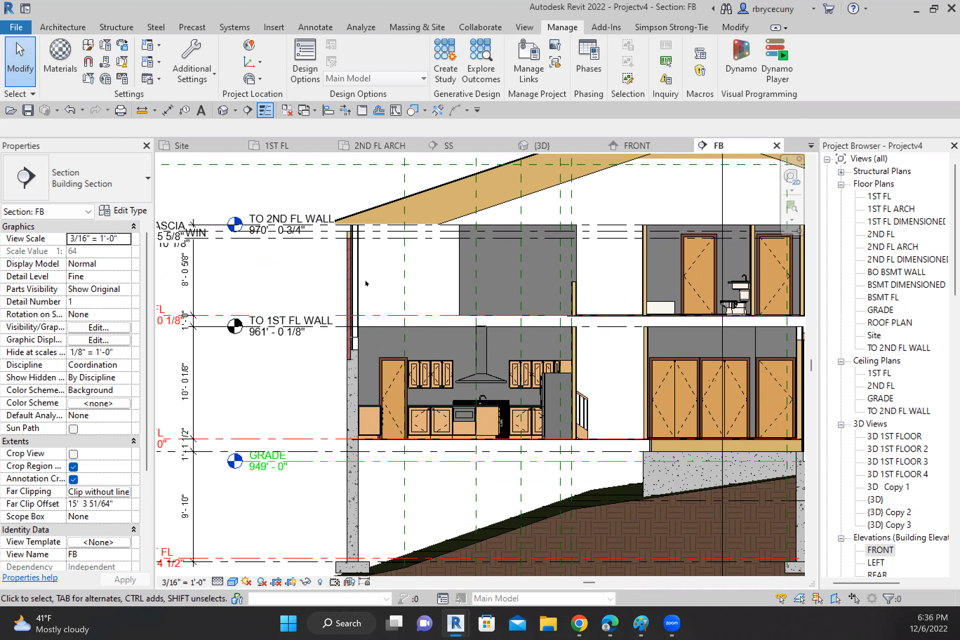
pyautogui.scroll(2, 358, 325)
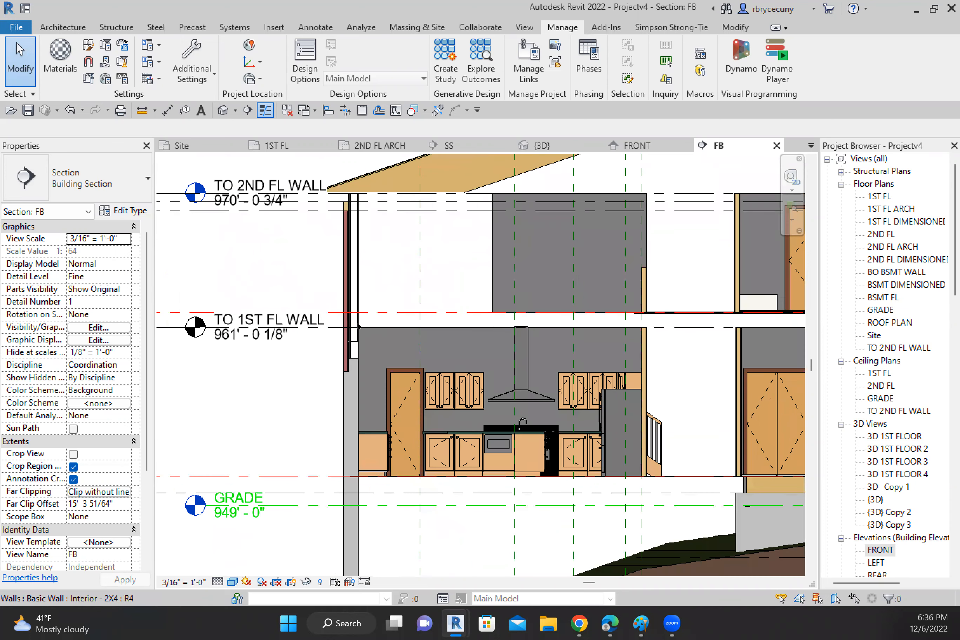
pyautogui.scroll(2, 359, 327)
pyautogui.scroll(-1, 370, 362)
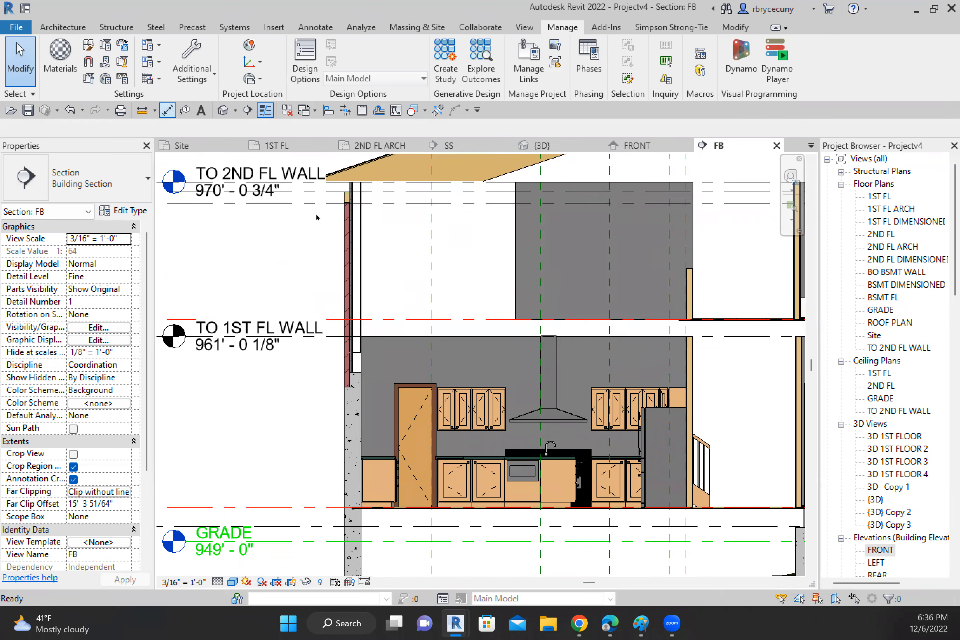
# Step: Place an aligned dimension from the TO 2ND FL WIN level down to the 1ST FL level outside the exterior wall
pyautogui.press('d')
pyautogui.press('i')
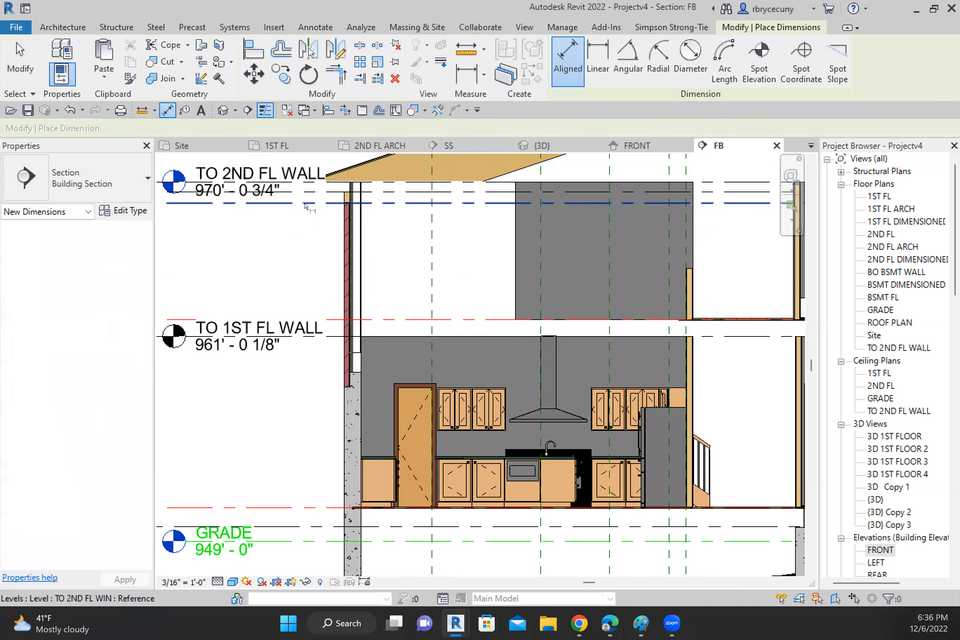
pyautogui.click(306, 203)
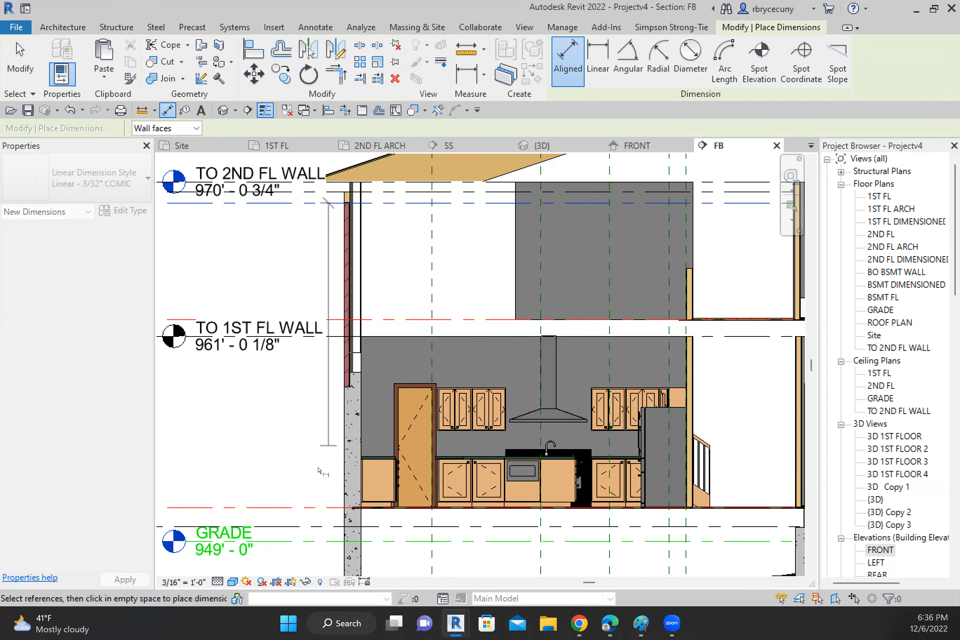
pyautogui.click(318, 507)
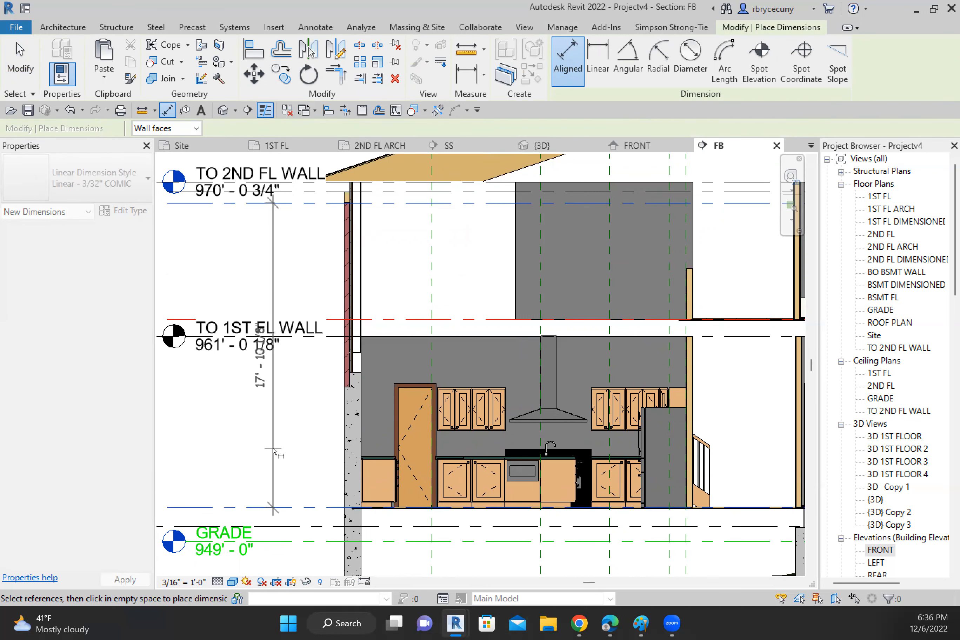
pyautogui.click(271, 448)
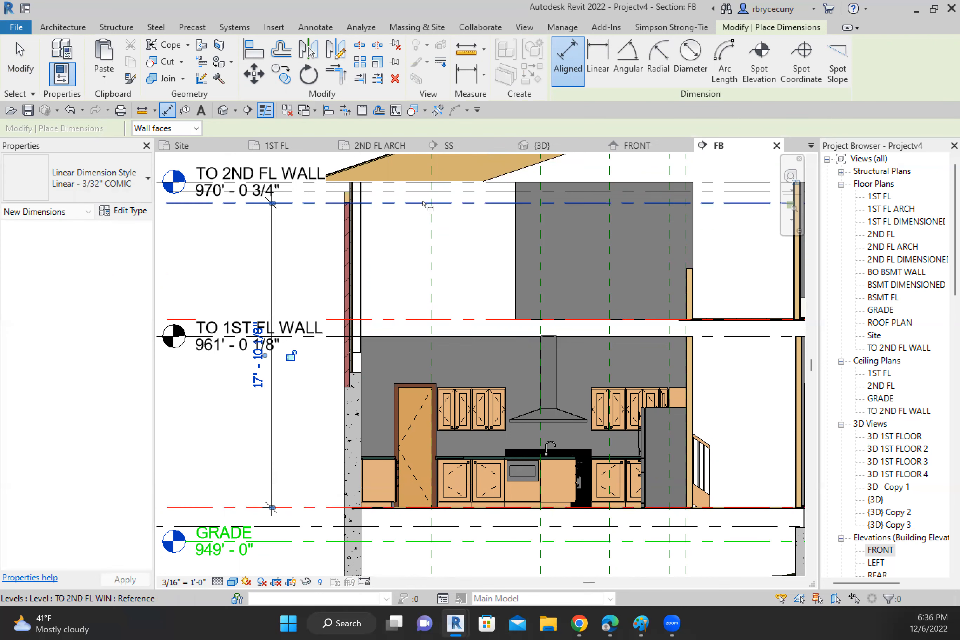
# Step: Dimension from the TO 2ND FL WIN level to the 2ND FL level inside the room, and check the taller exterior dimension's value
pyautogui.click(408, 203)
pyautogui.click(412, 318)
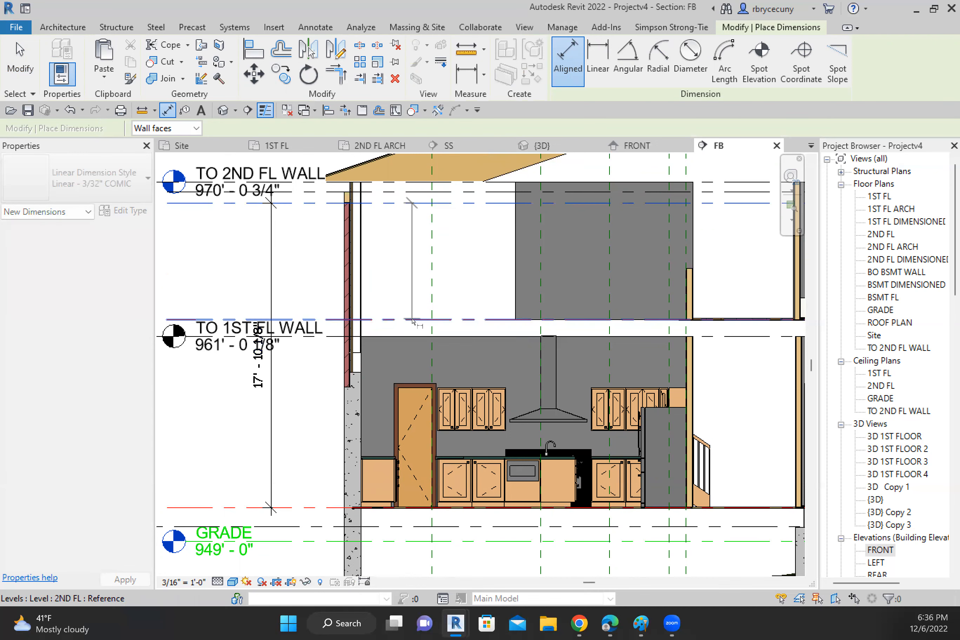
pyautogui.click(464, 271)
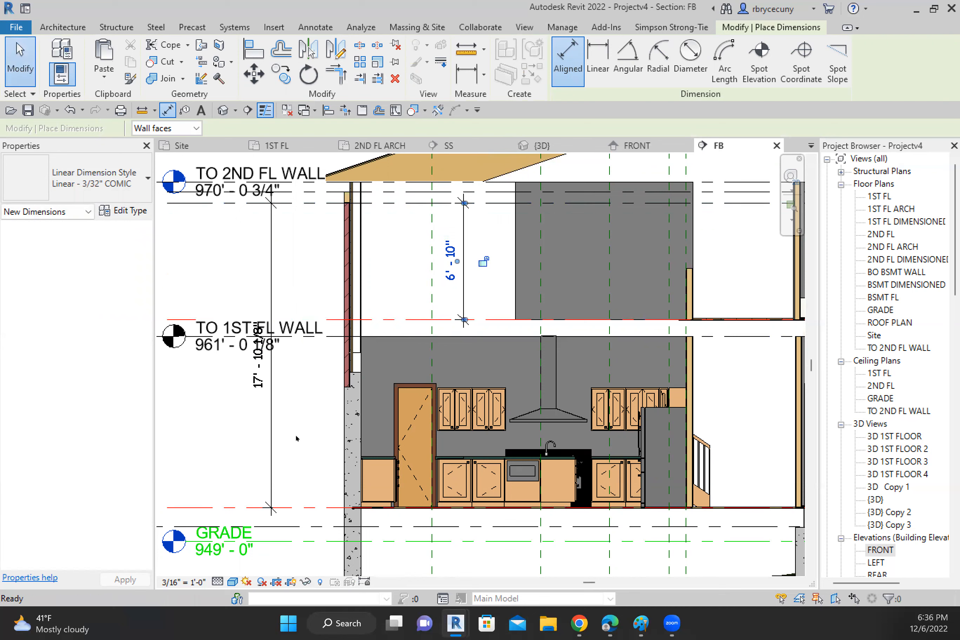
pyautogui.click(20, 58)
pyautogui.click(268, 420)
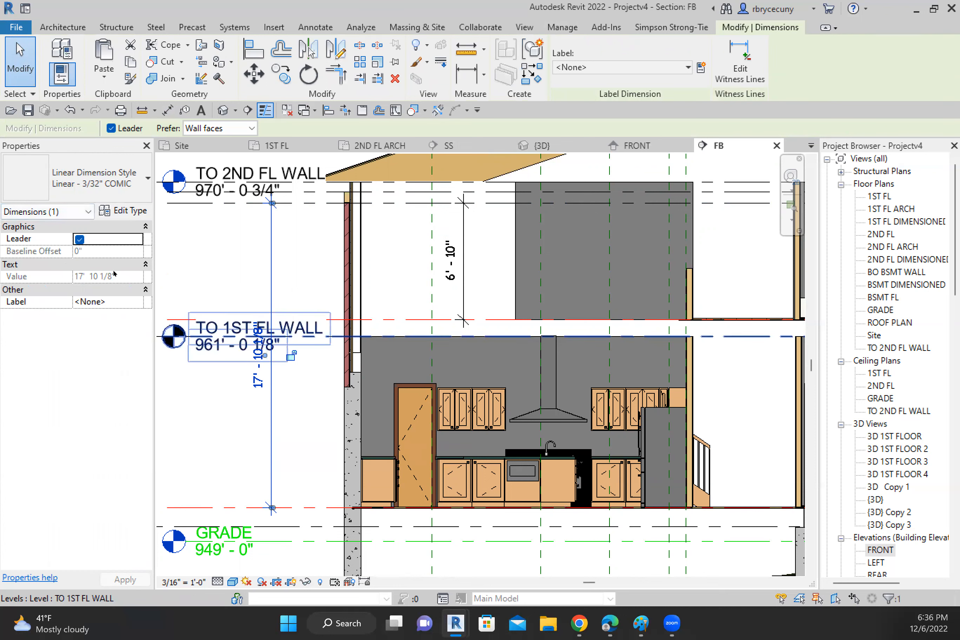
pyautogui.click(19, 64)
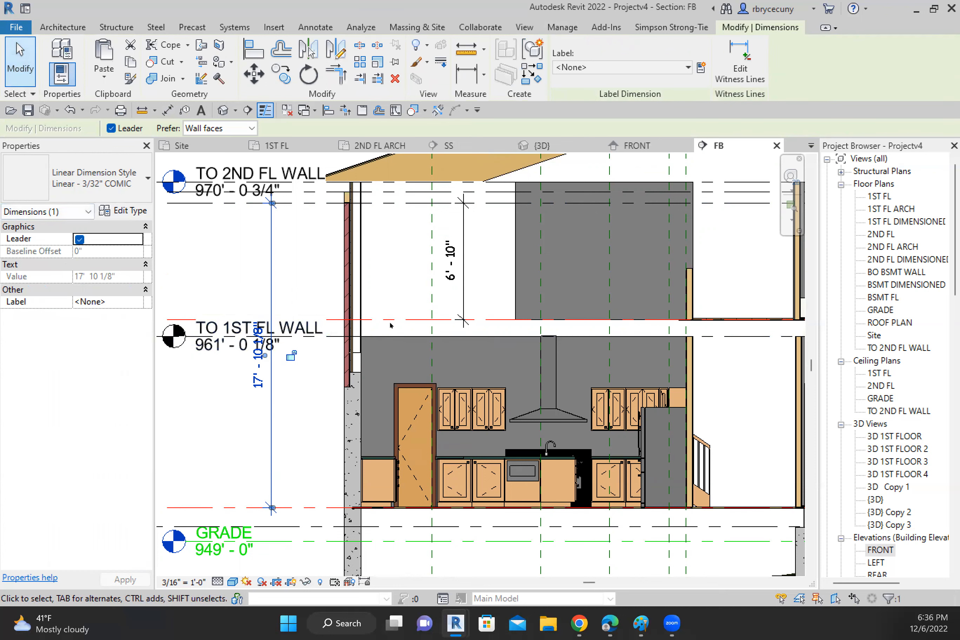
# Step: Try to set the brick stud component's height to 17' 10 1/8" in the Exterior - 1 STORY BRICK wall's assembly
pyautogui.click(357, 273)
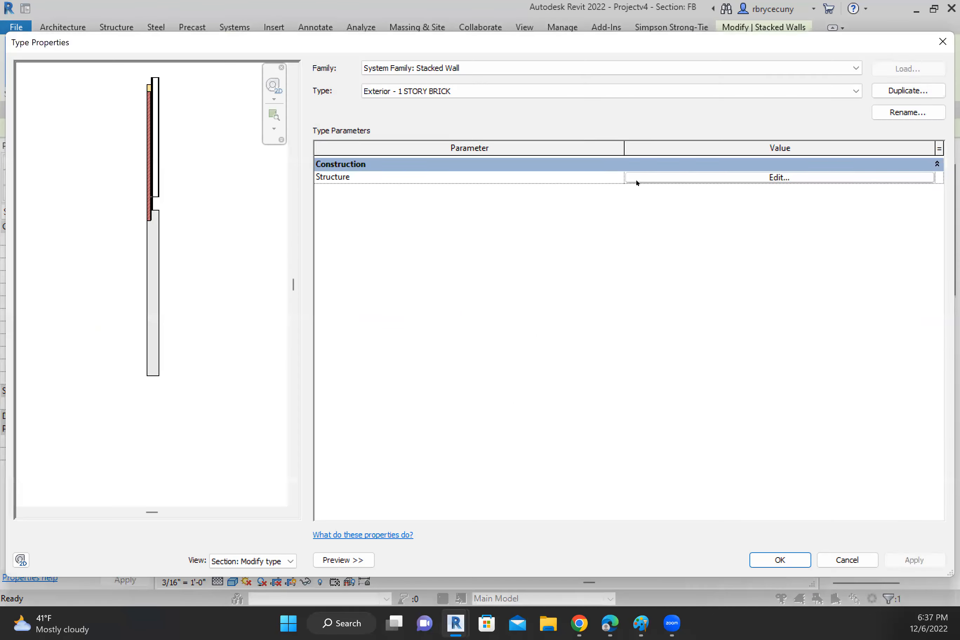
pyautogui.click(642, 176)
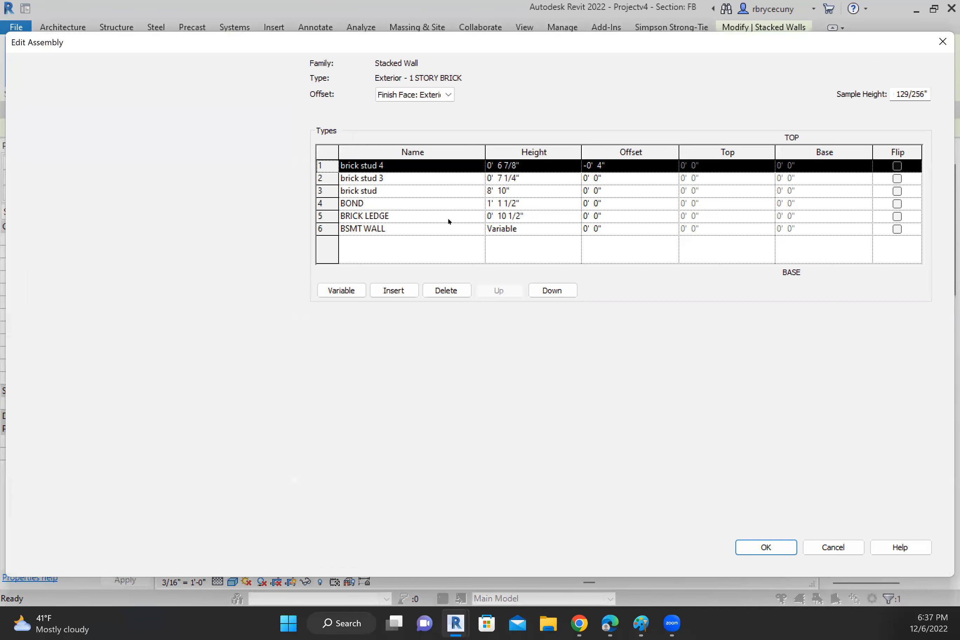
pyautogui.click(516, 193)
pyautogui.click(517, 192)
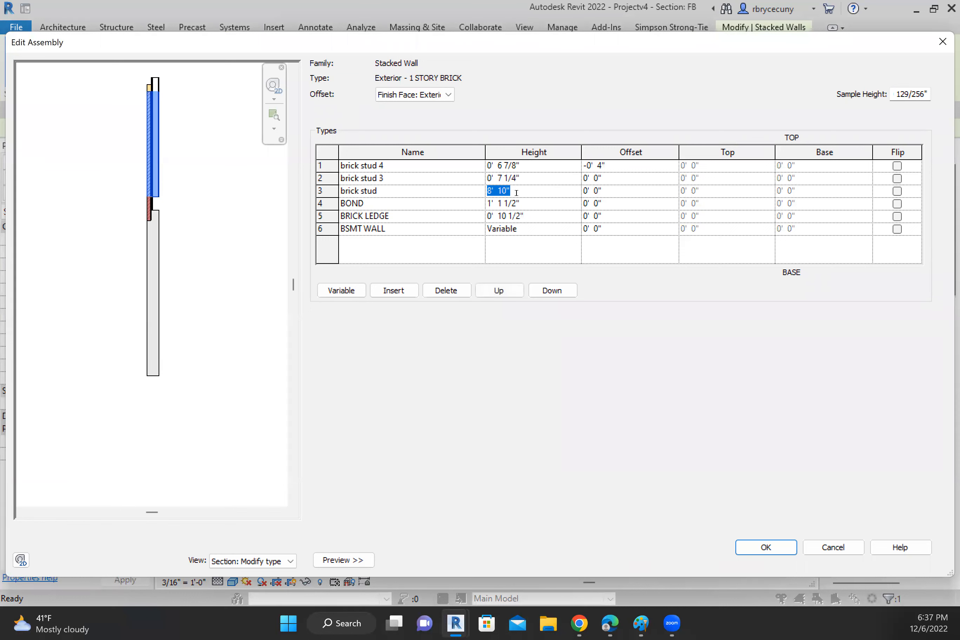
pyautogui.write("17'10 1/8")
pyautogui.click(772, 548)
pyautogui.click(772, 547)
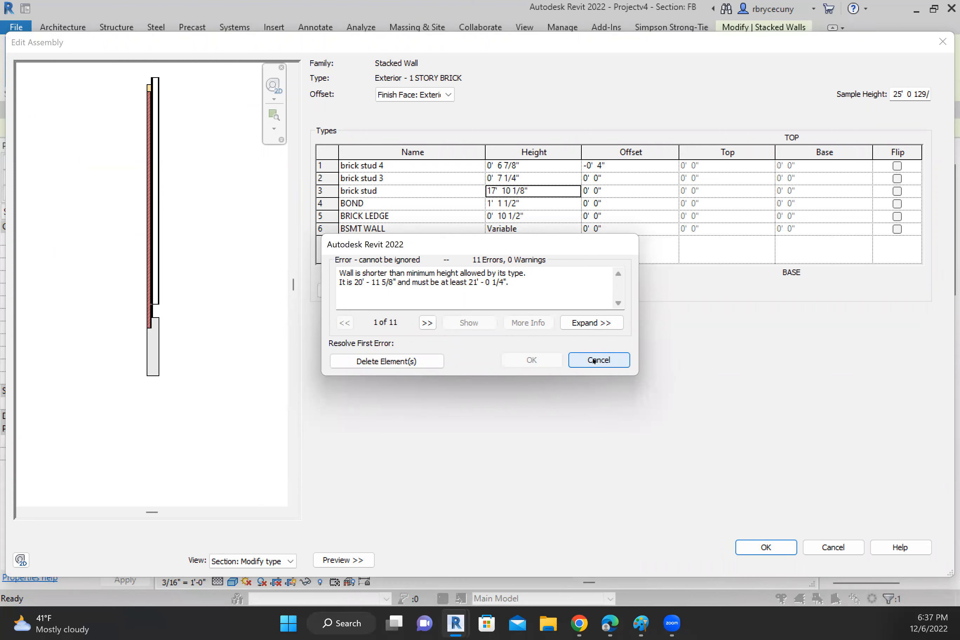
pyautogui.click(595, 361)
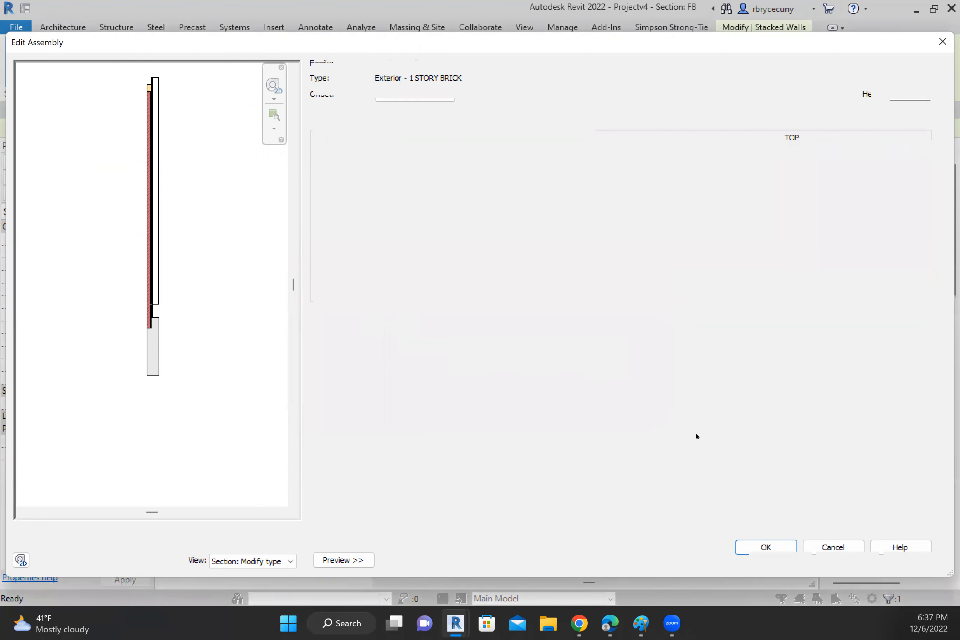
pyautogui.click(839, 547)
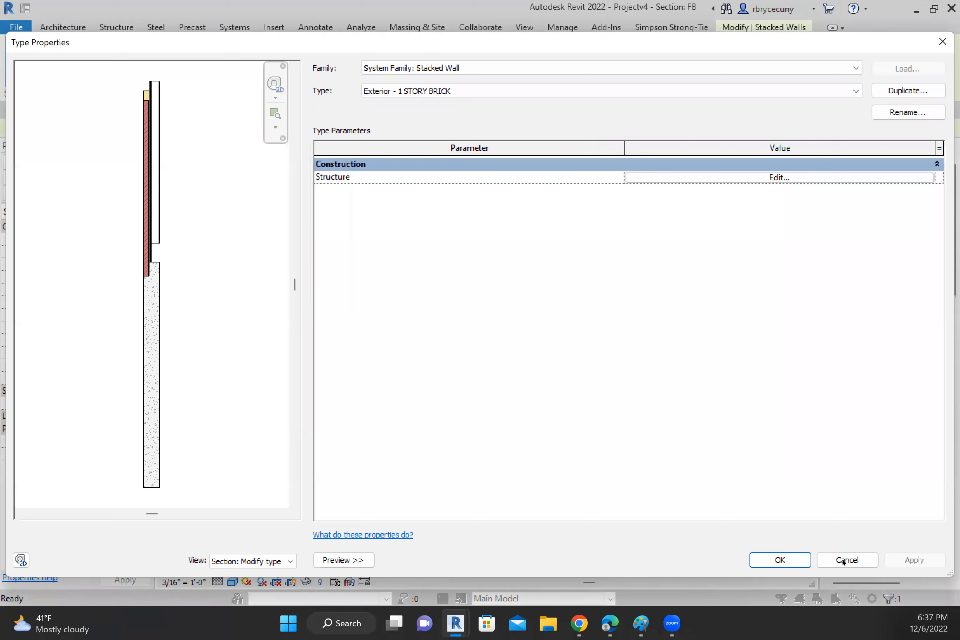
pyautogui.click(843, 561)
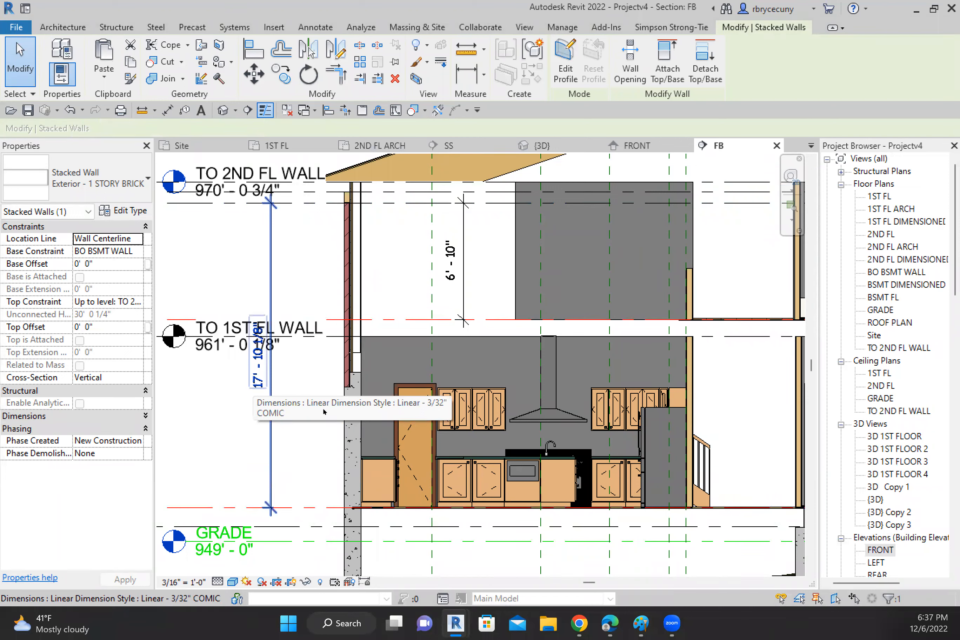
# Step: Dimension the full height of the exterior wall from the TO 2ND FL WALL level down to the BO BSMT WALL level
pyautogui.scroll(-2, 326, 412)
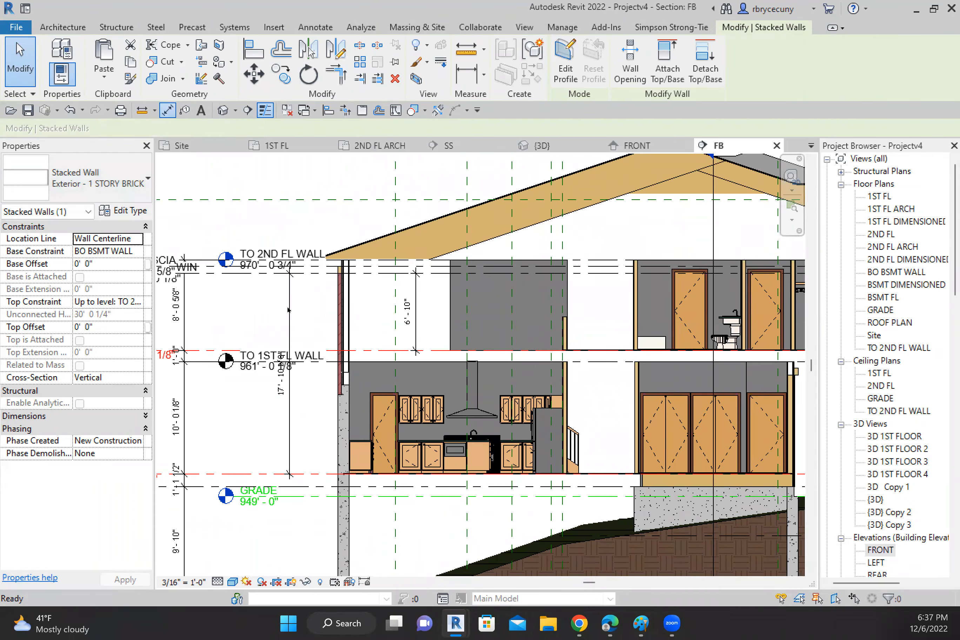
pyautogui.press('d')
pyautogui.press('i')
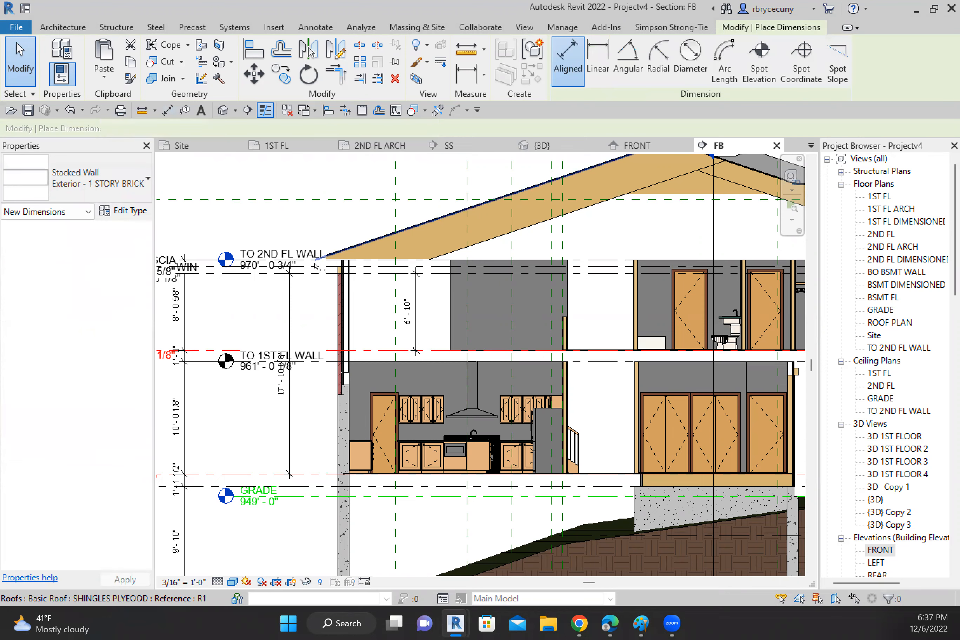
pyautogui.scroll(2, 315, 271)
pyautogui.scroll(-2, 316, 273)
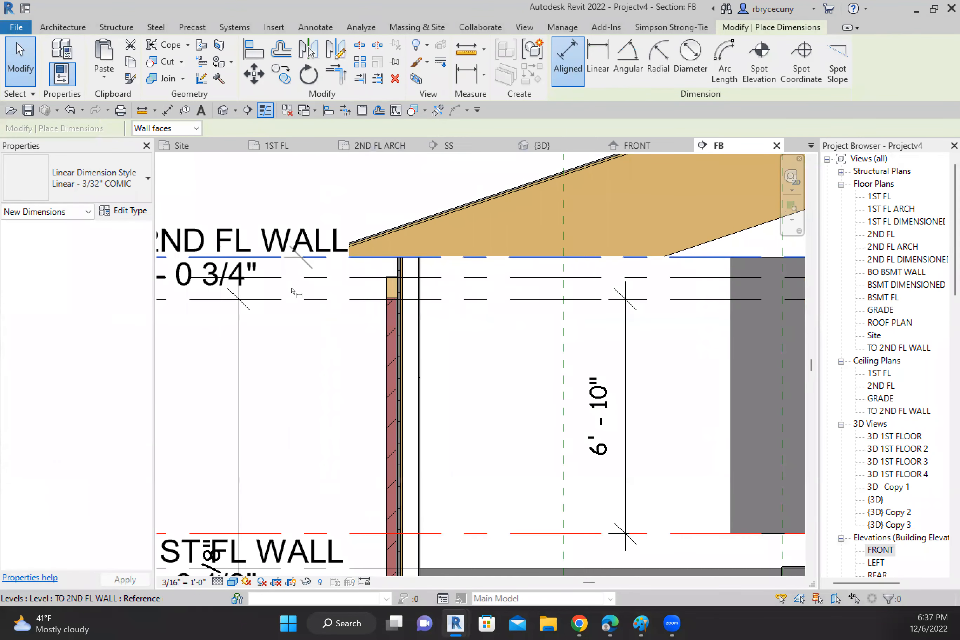
pyautogui.scroll(-2, 296, 304)
pyautogui.moveTo(373, 443); pyautogui.dragTo(382, 221, button='middle')
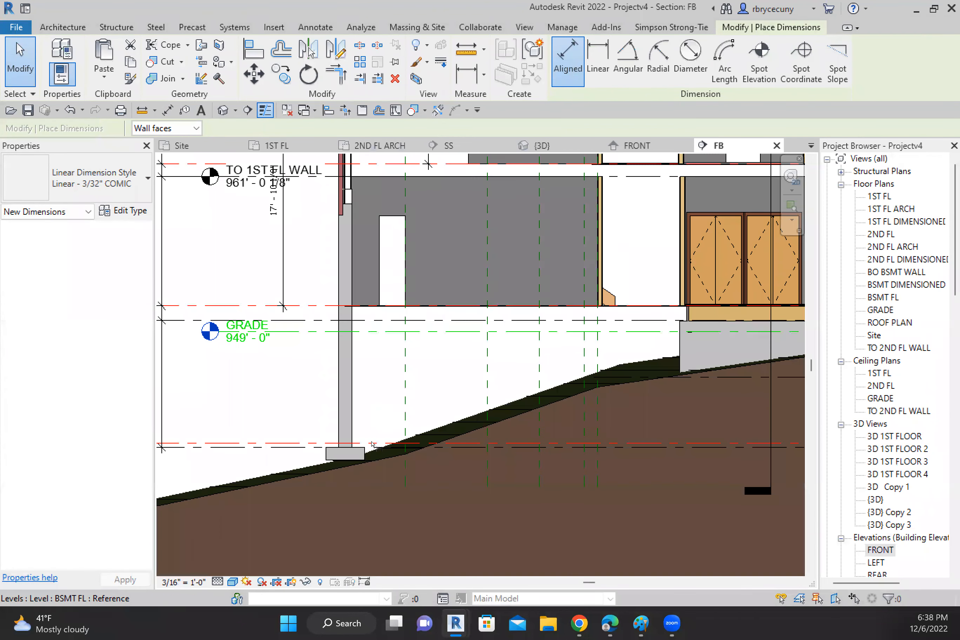
pyautogui.scroll(2, 289, 411)
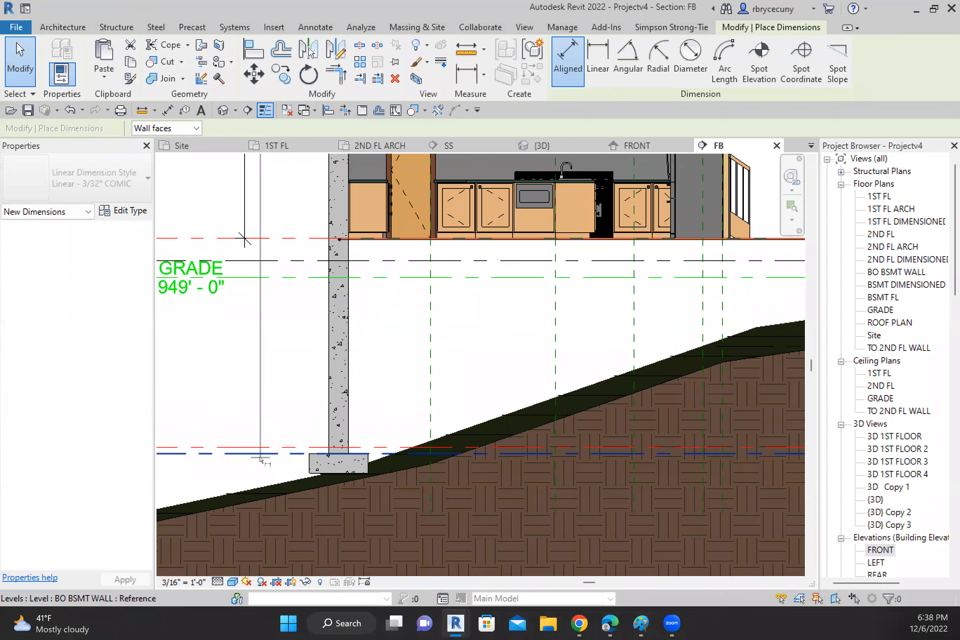
pyautogui.click(211, 479)
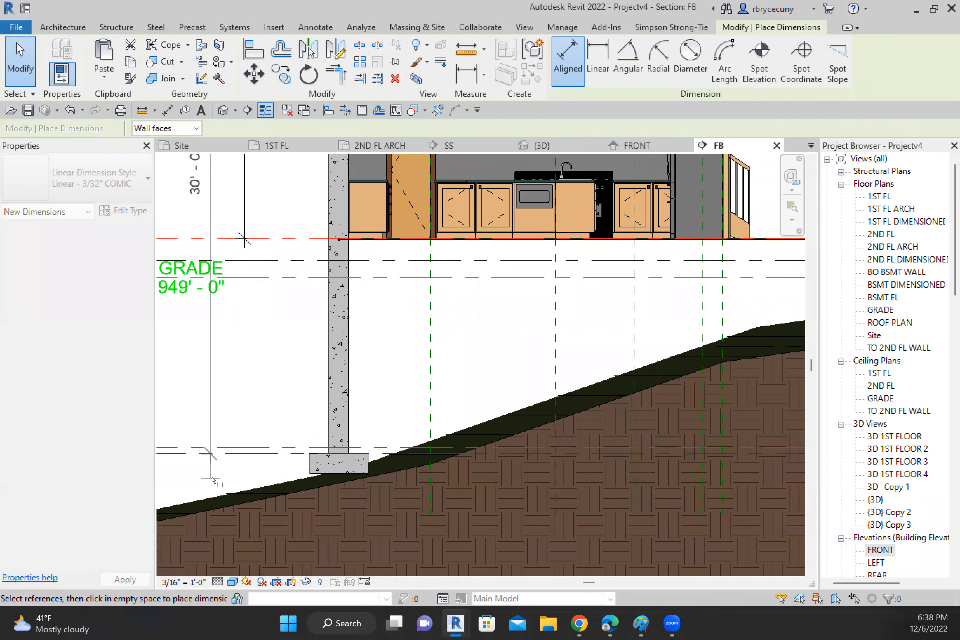
pyautogui.scroll(-2, 222, 467)
pyautogui.scroll(2, 215, 257)
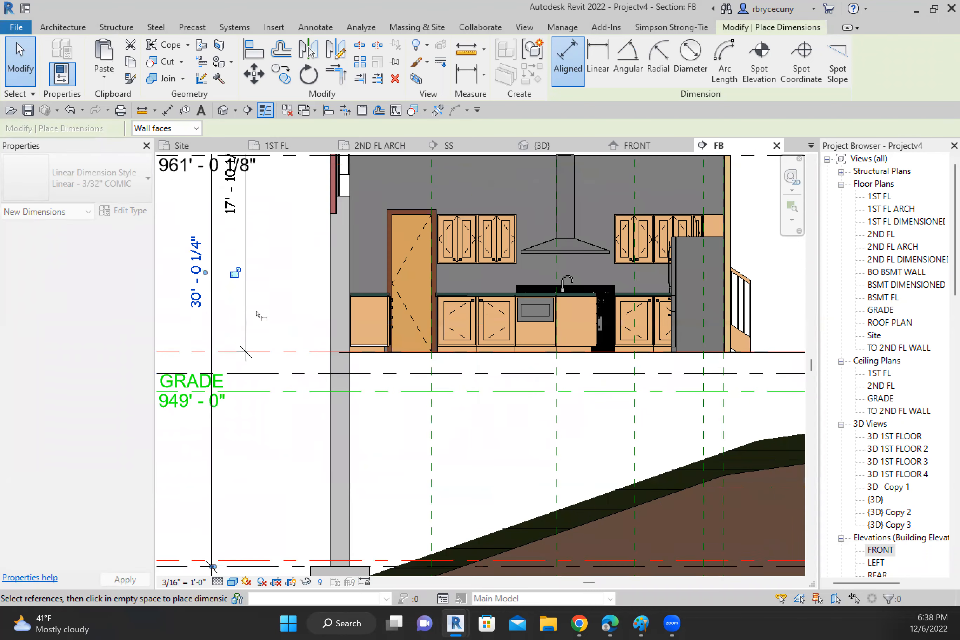
pyautogui.moveTo(269, 299); pyautogui.dragTo(246, 344, button='middle')
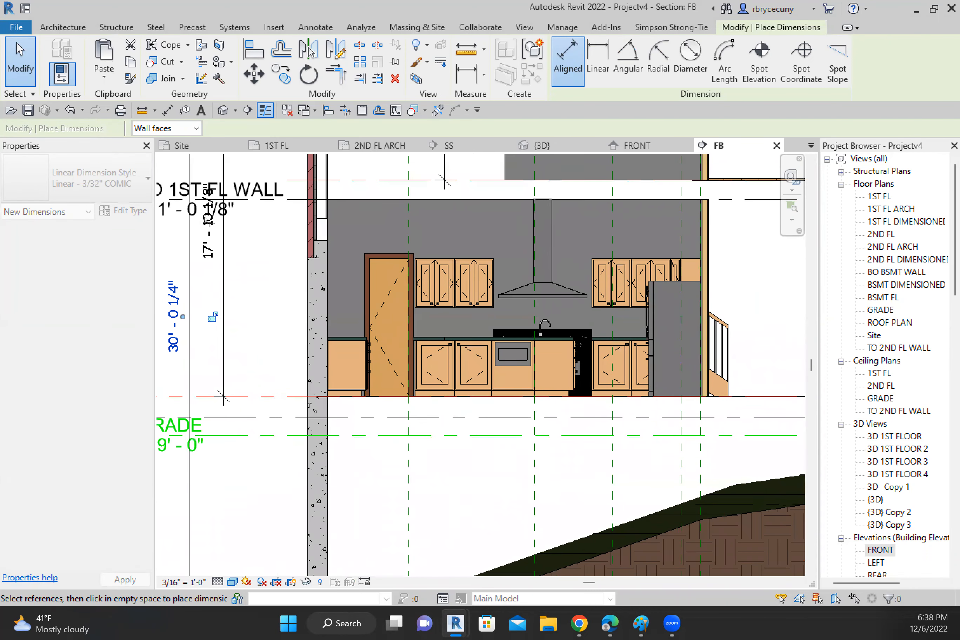
pyautogui.click(20, 62)
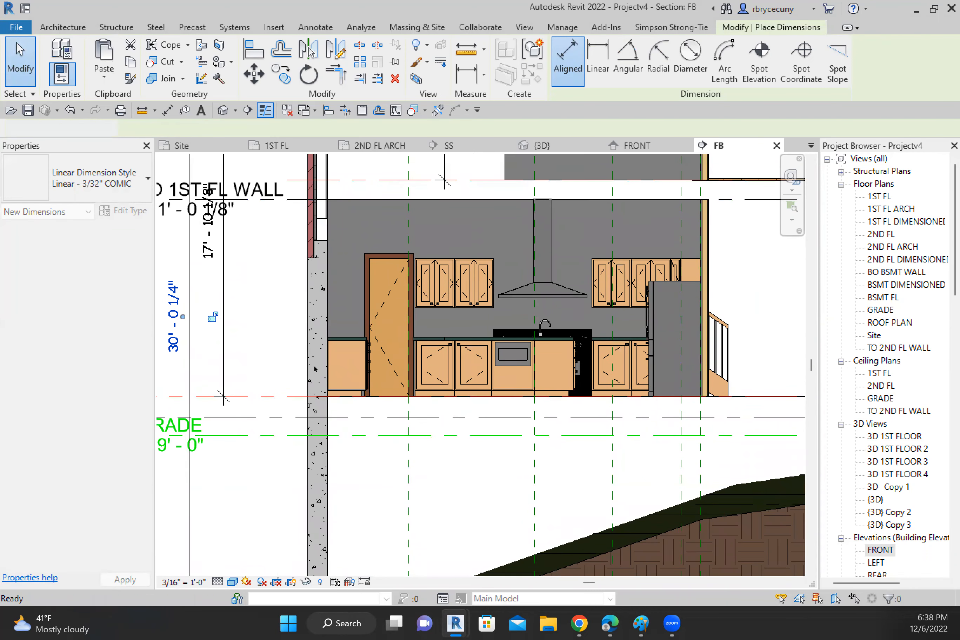
# Step: Try setting the brick stud component's height to 17' 10 1/8" in the selected exterior wall's 1 STORY BRICK assembly
pyautogui.click(315, 369)
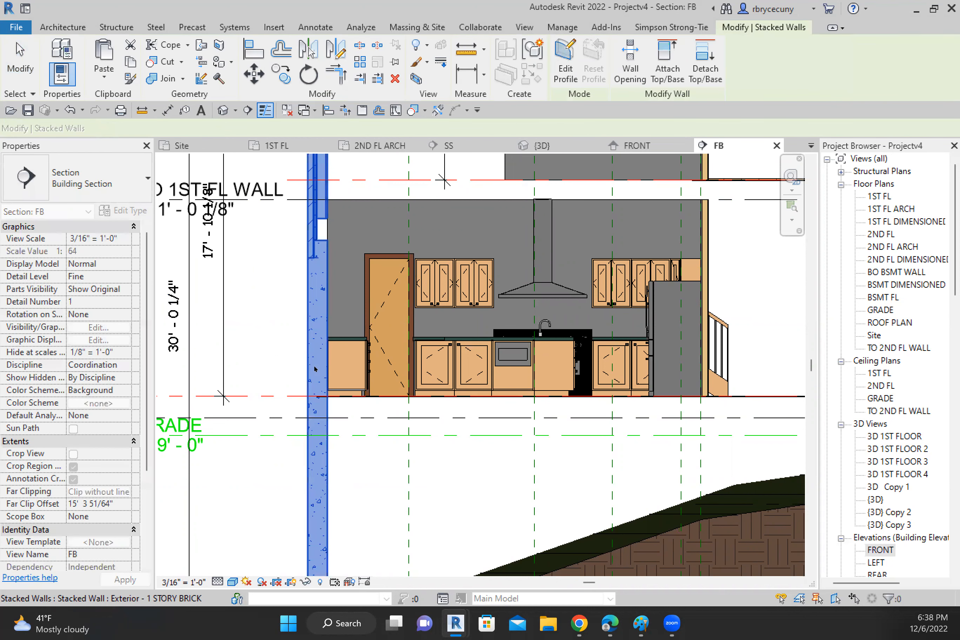
pyautogui.click(124, 212)
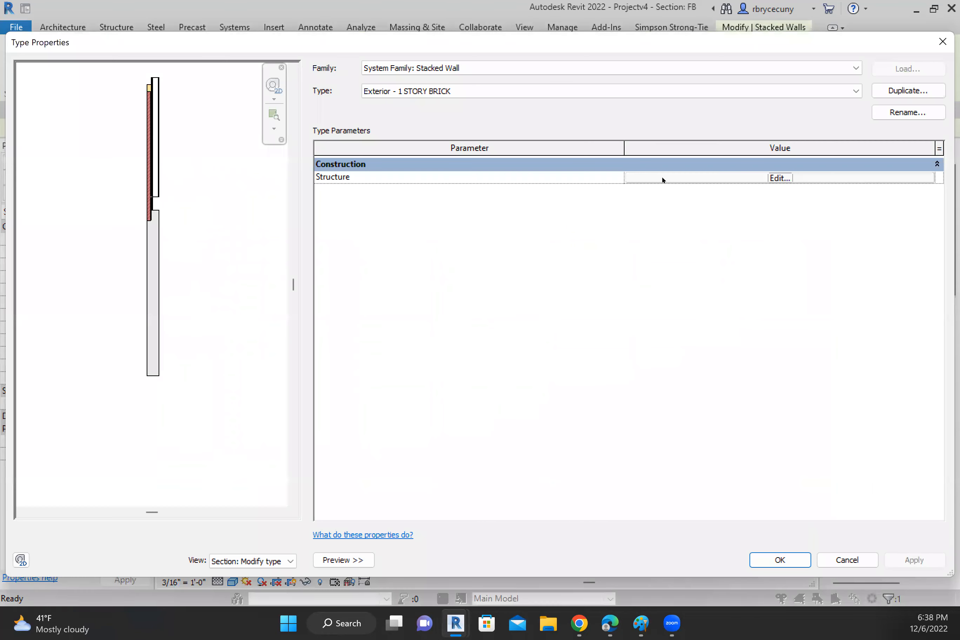
pyautogui.click(664, 180)
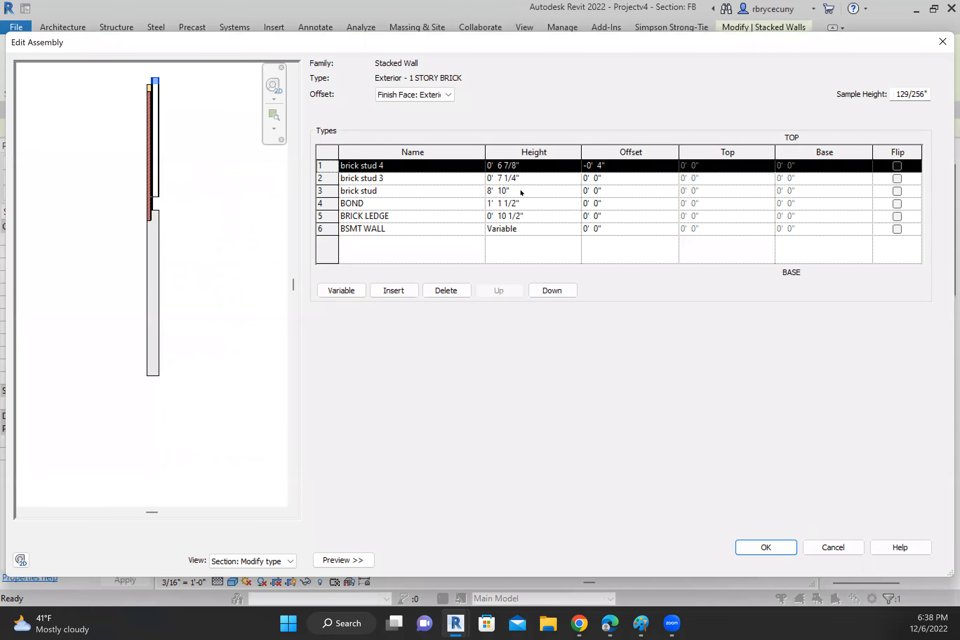
pyautogui.click(522, 191)
pyautogui.write("17'10 1/8")
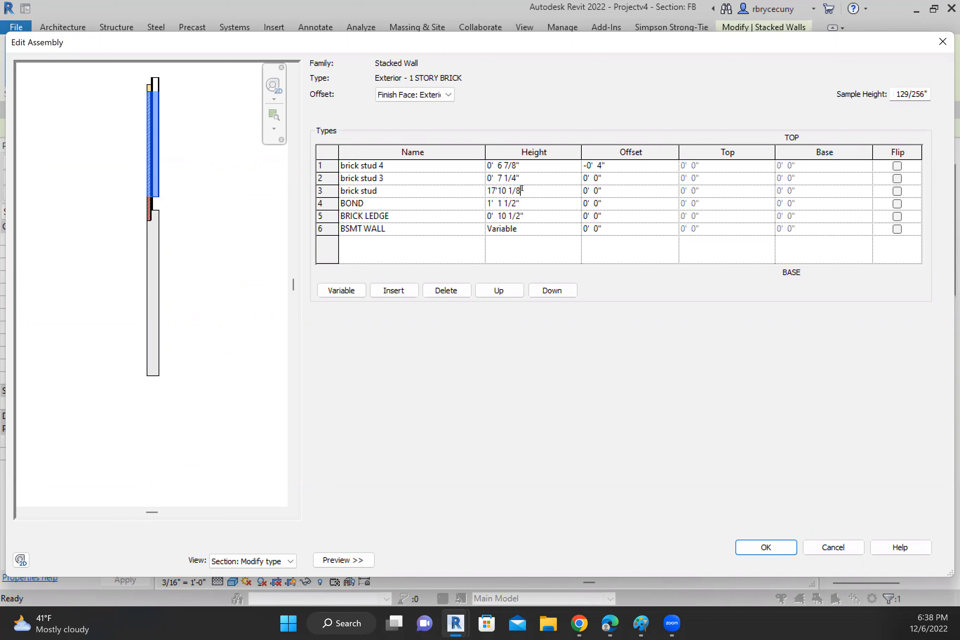
pyautogui.press('Return')
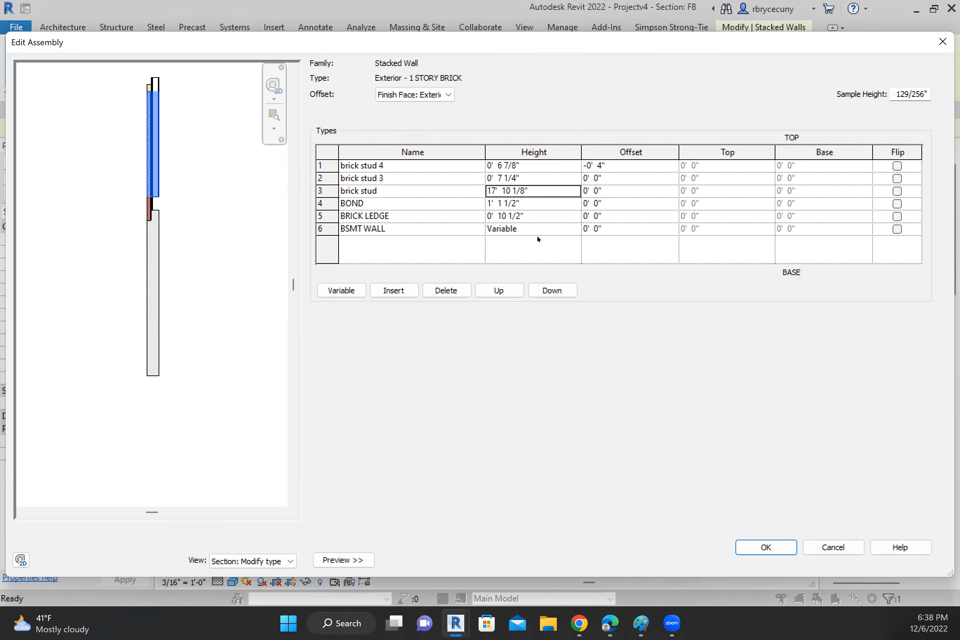
pyautogui.press('Tab')
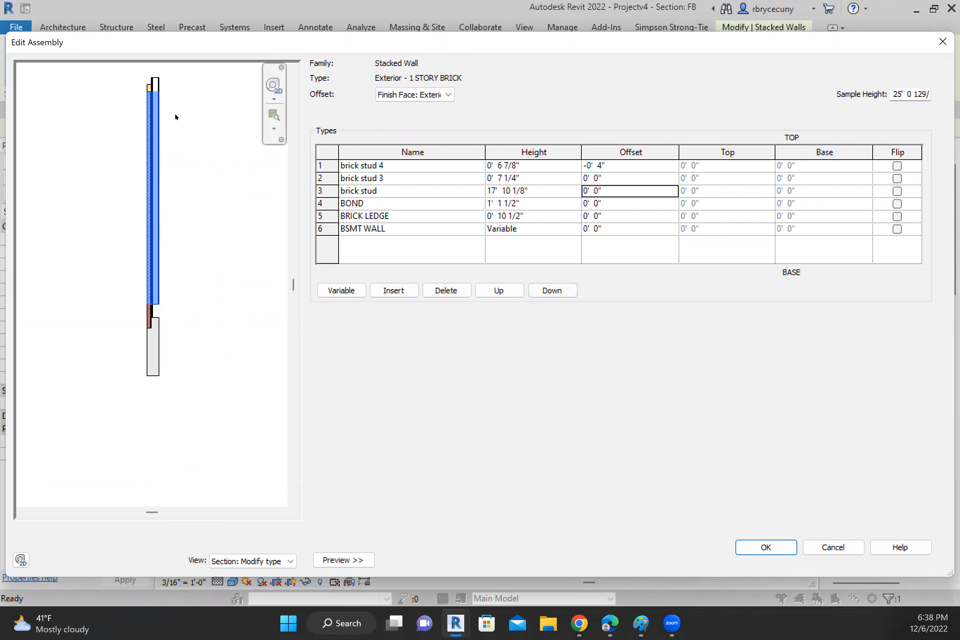
# Step: Try to apply the Exterior - 1 STORY BRICK assembly change, deleting the walls that are too short and accepting the room warnings
pyautogui.click(769, 548)
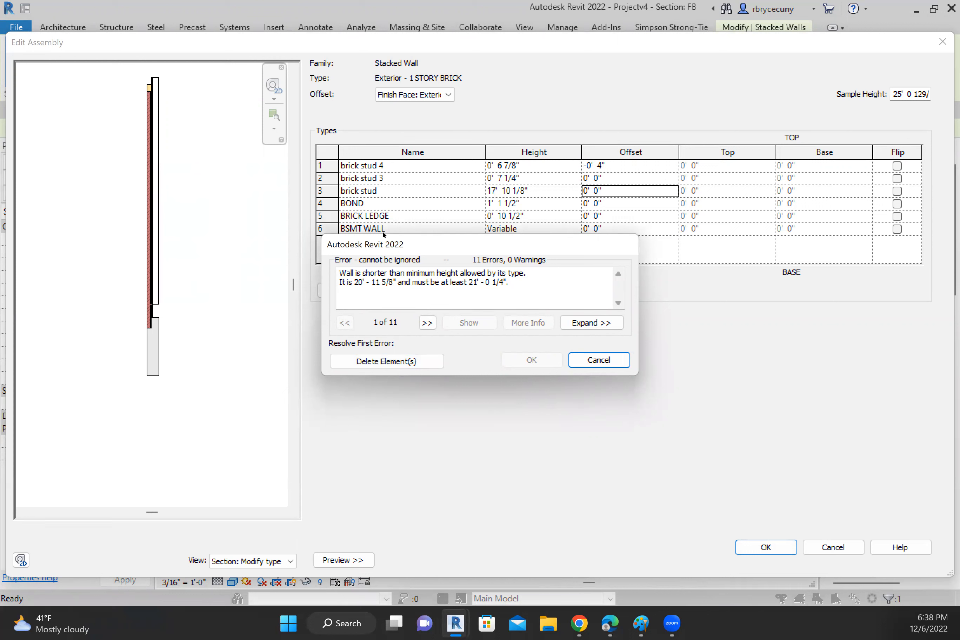
pyautogui.click(412, 359)
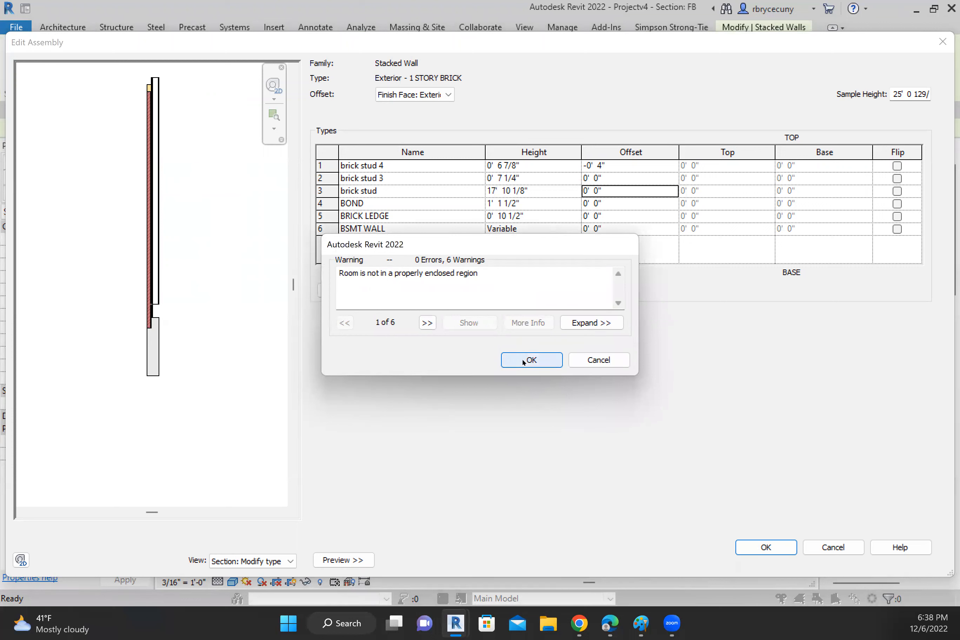
pyautogui.click(524, 362)
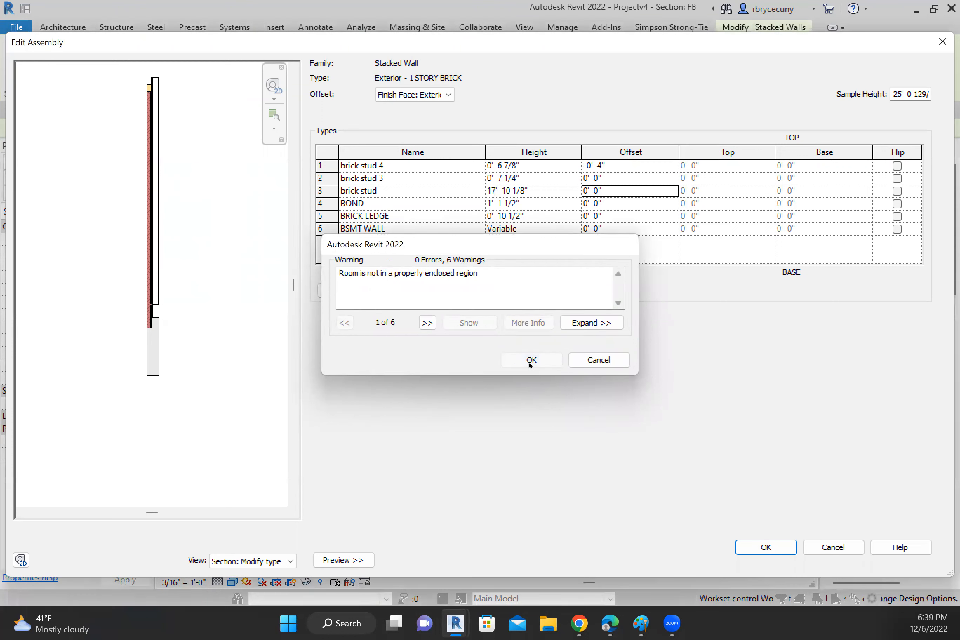
pyautogui.click(766, 548)
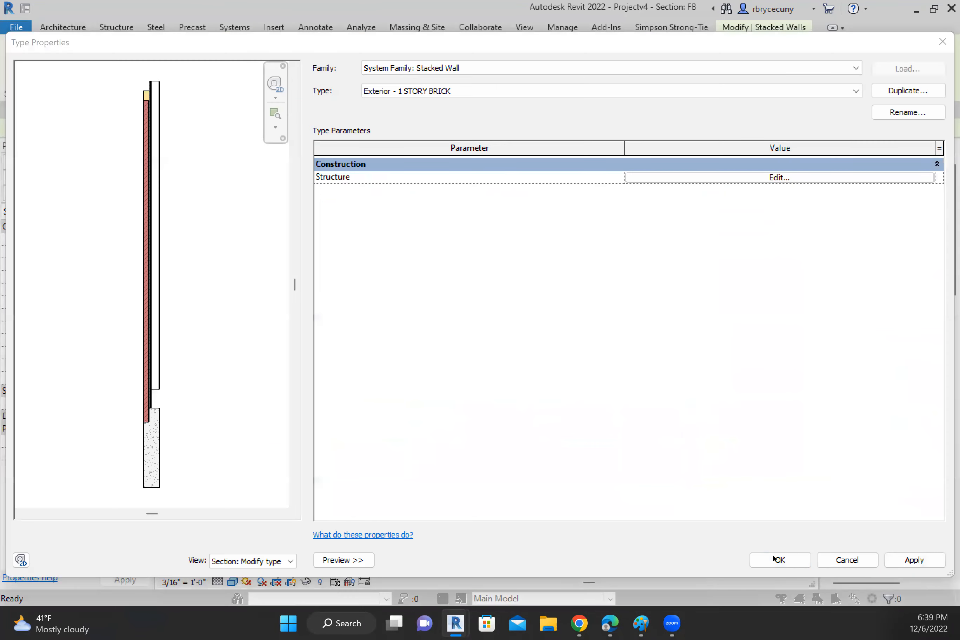
pyautogui.click(780, 561)
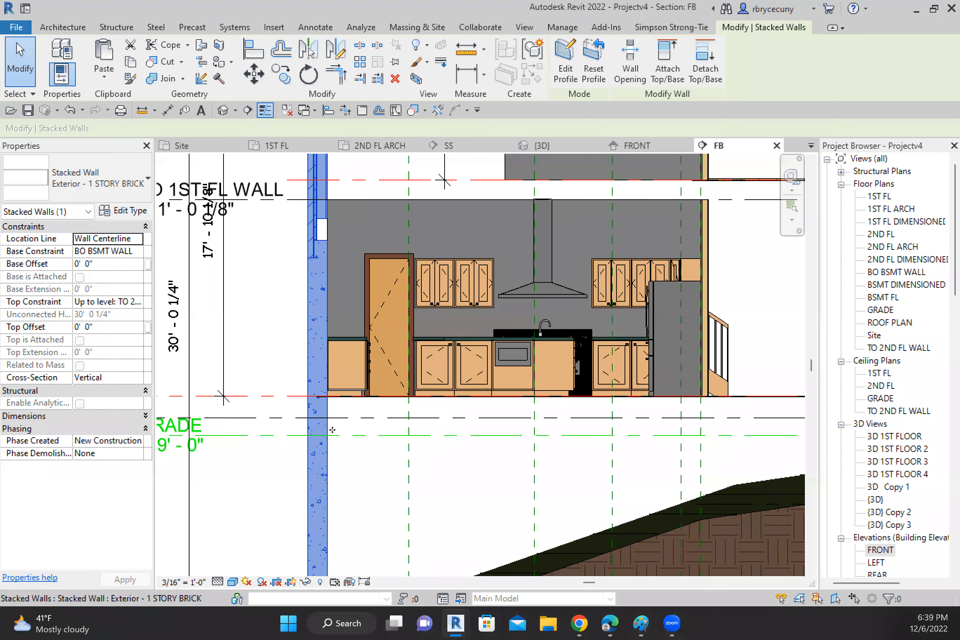
# Step: Inspect the exterior wall in the section and undo the Exterior - 1 STORY BRICK assembly change
pyautogui.scroll(-4, 355, 449)
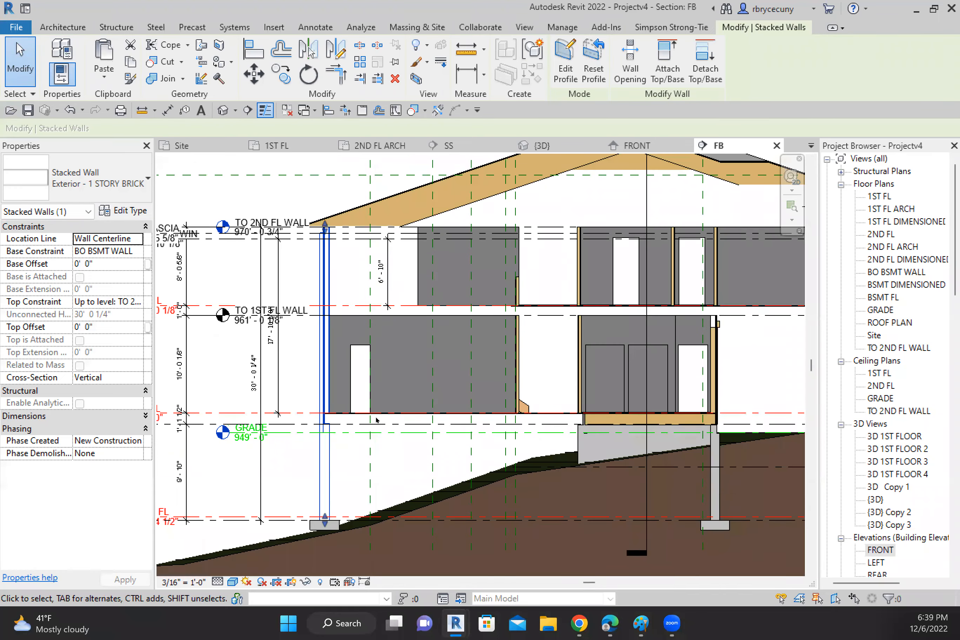
pyautogui.scroll(2, 314, 307)
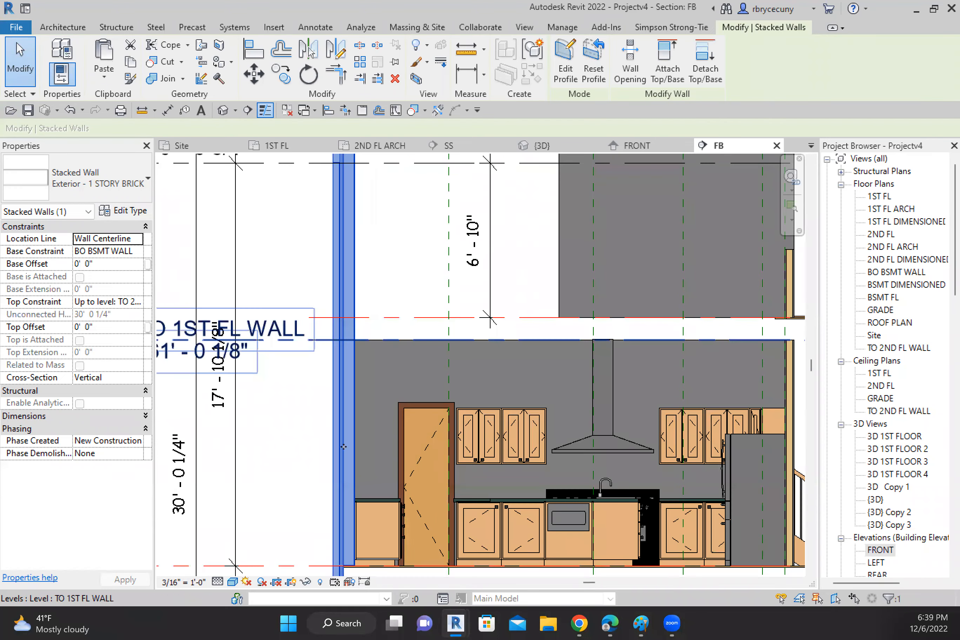
pyautogui.scroll(-1, 286, 399)
pyautogui.moveTo(313, 509); pyautogui.dragTo(355, 408, button='middle')
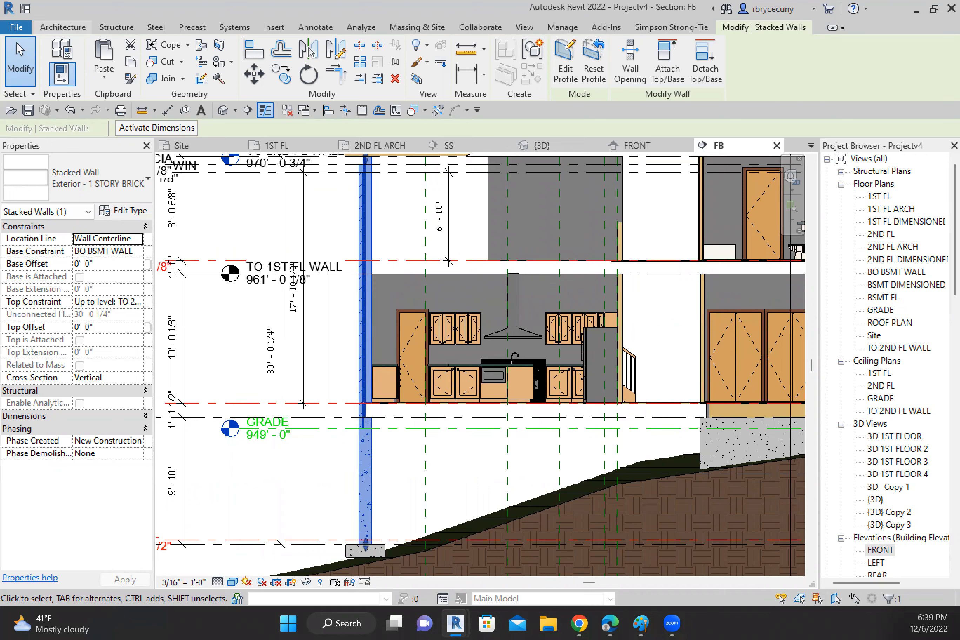
pyautogui.click(65, 108)
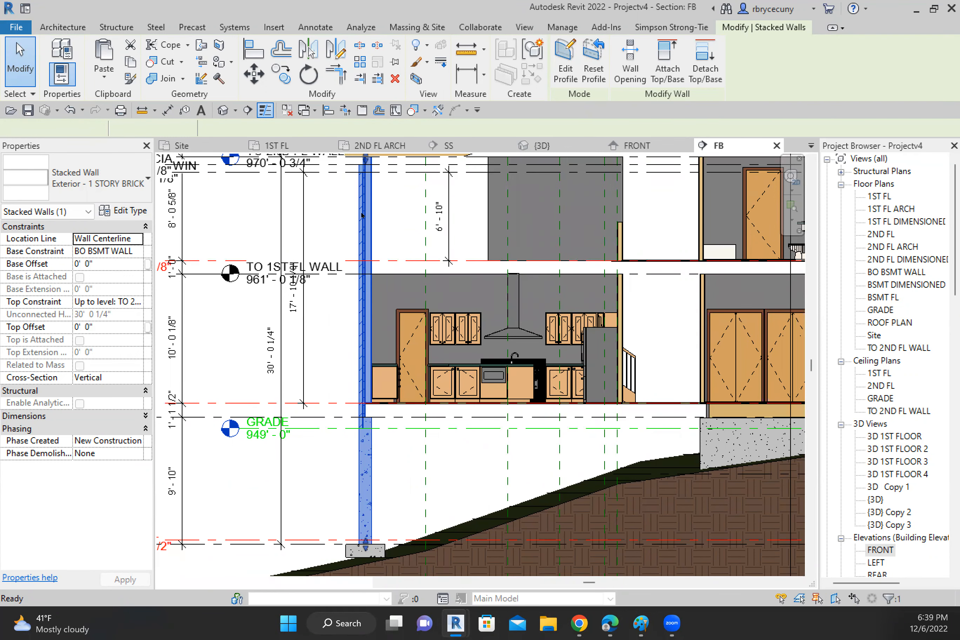
pyautogui.scroll(2, 459, 416)
pyautogui.press('Escape')
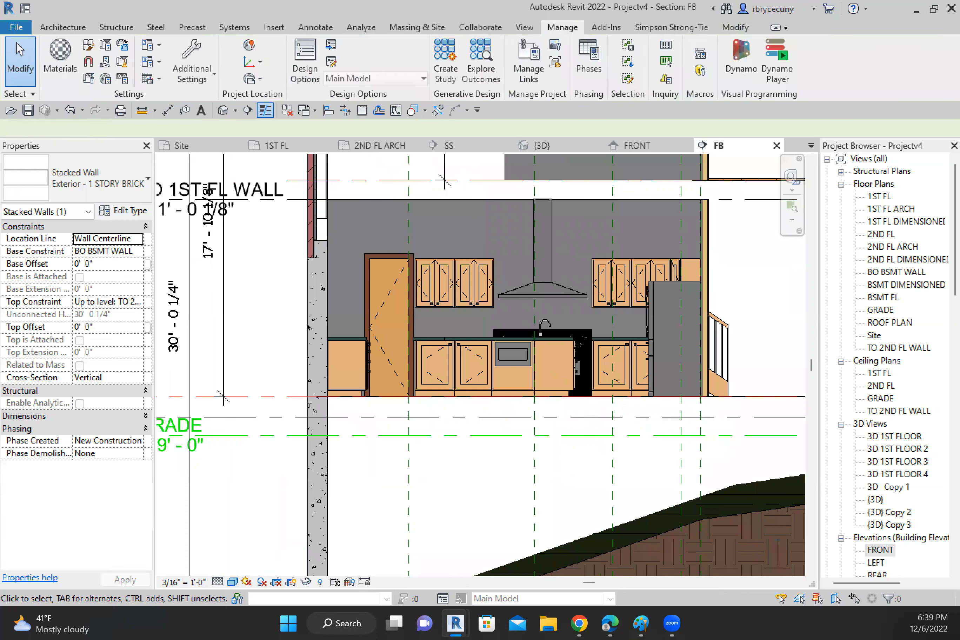
# Step: Duplicate the selected exterior wall's stacked wall type under the name Exterior - 2 STORY BRICK
pyautogui.click(319, 318)
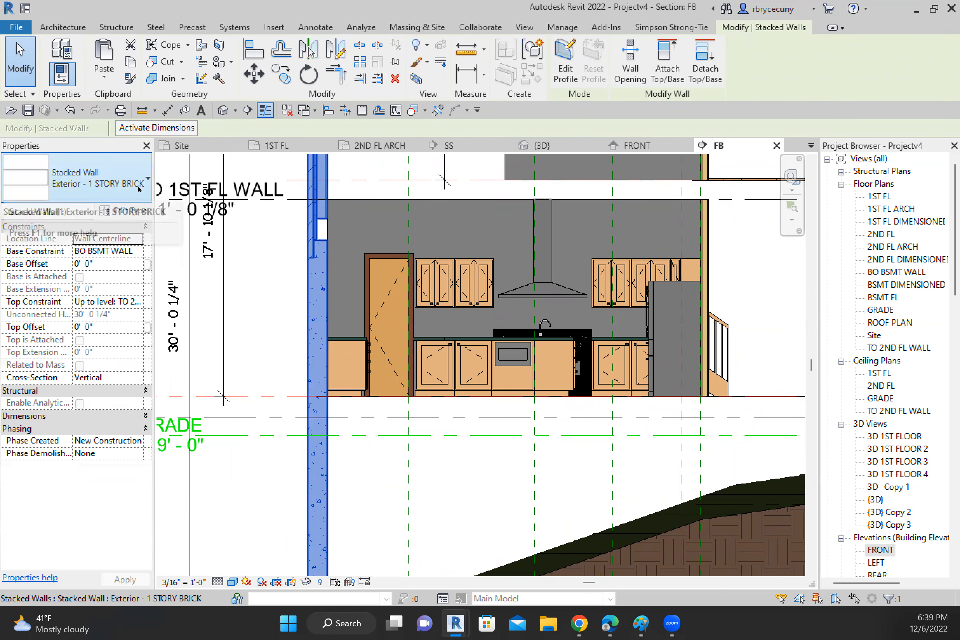
pyautogui.scroll(-5, 287, 364)
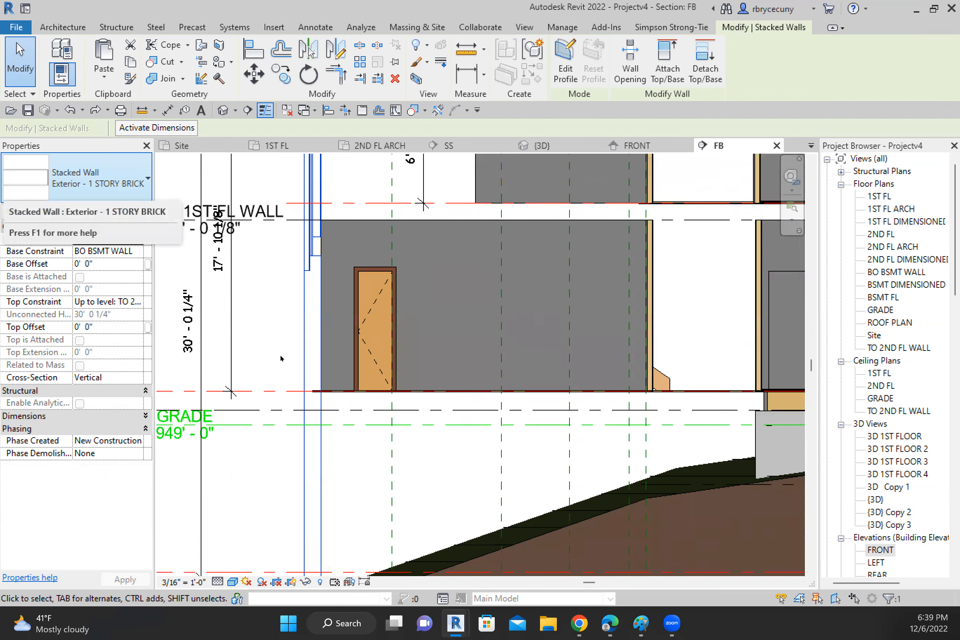
pyautogui.scroll(-1, 279, 357)
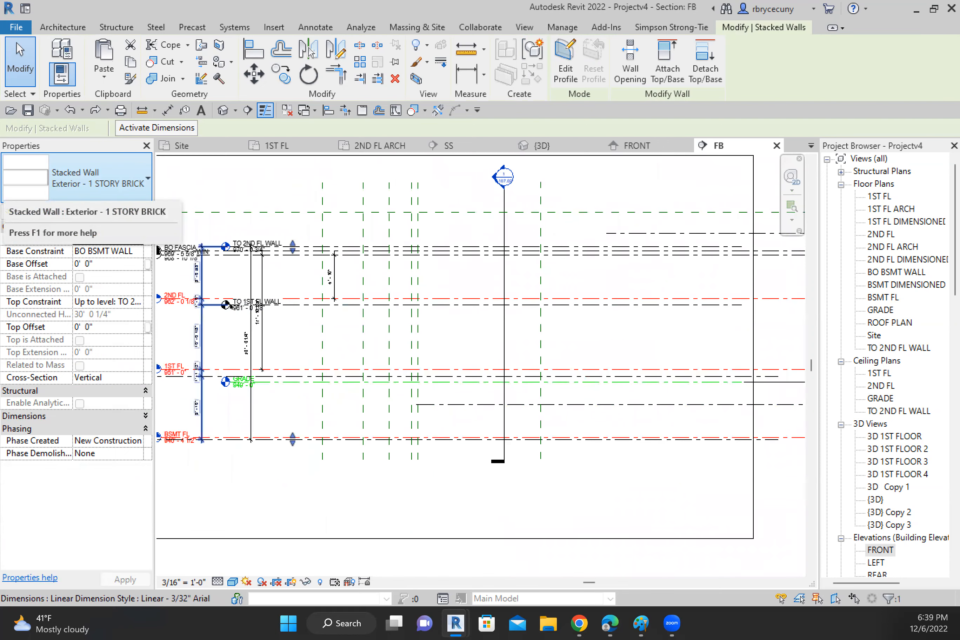
pyautogui.scroll(3, 280, 321)
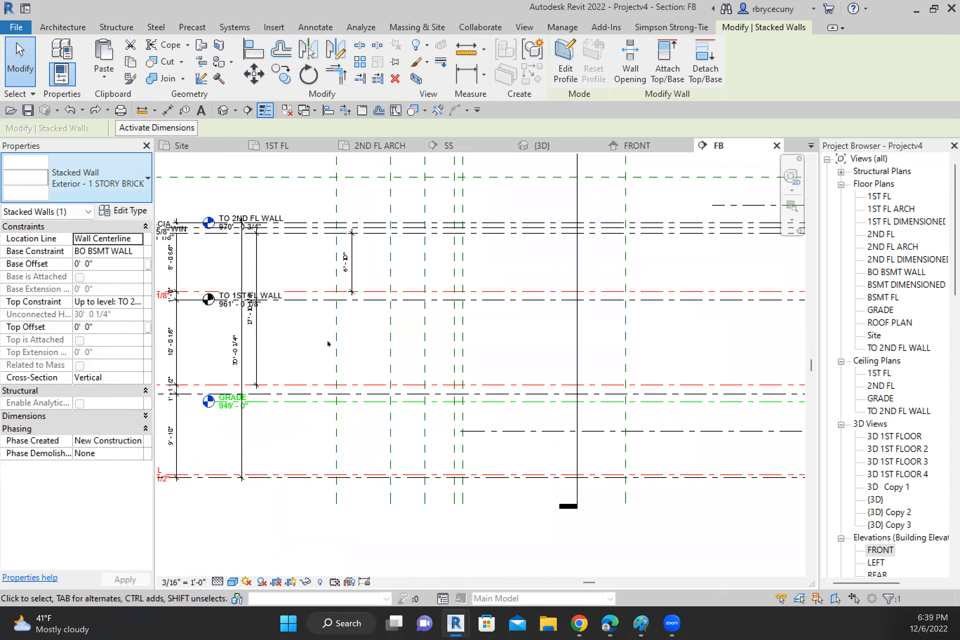
pyautogui.scroll(-1, 341, 346)
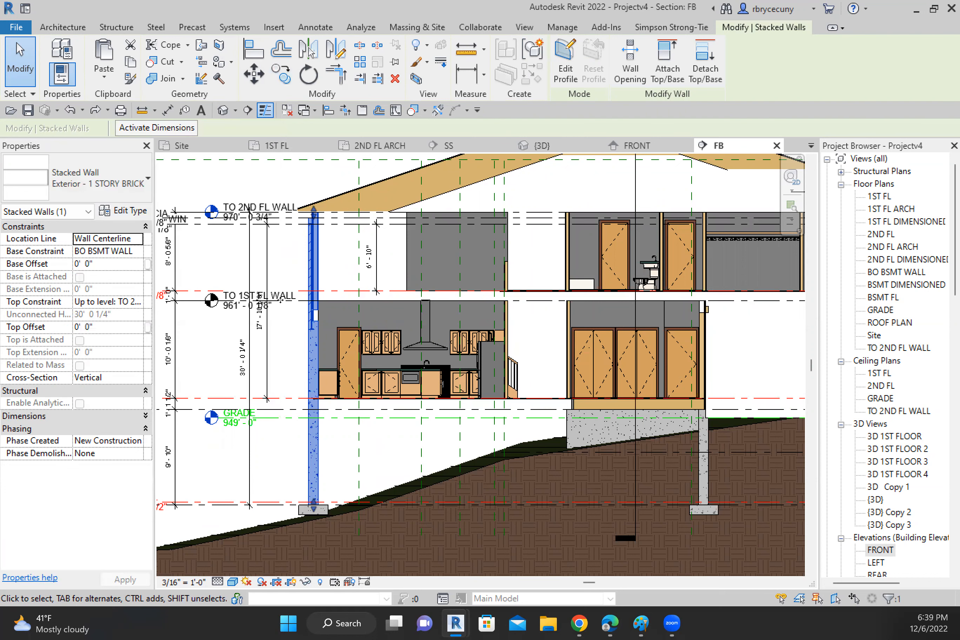
pyautogui.click(134, 212)
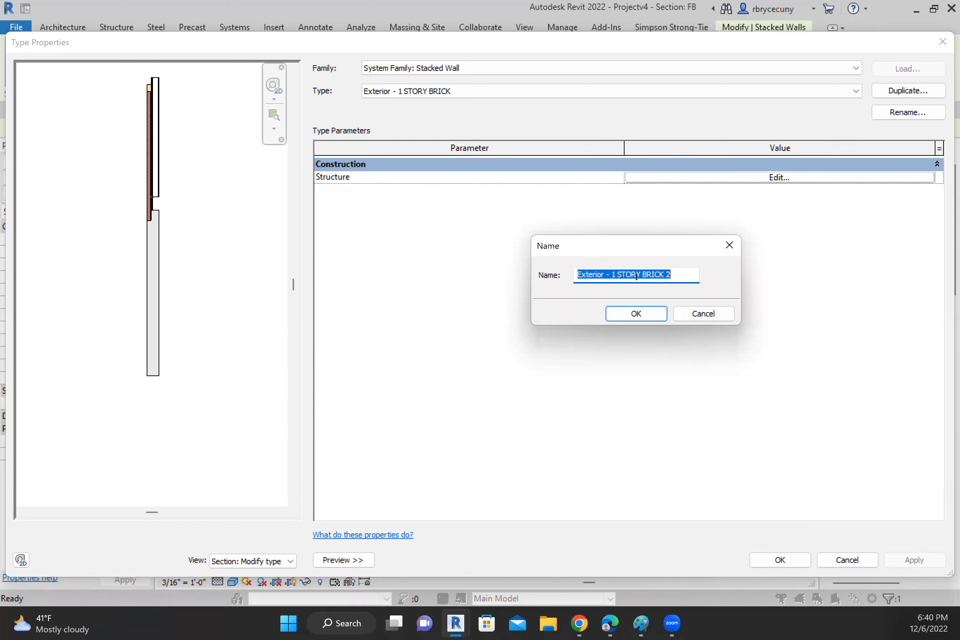
pyautogui.click(617, 275)
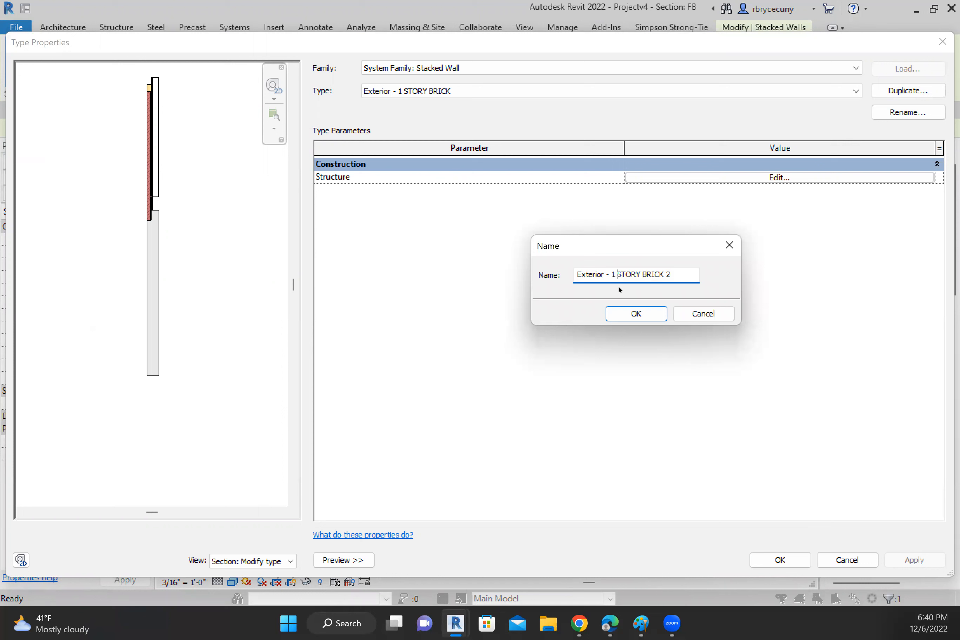
pyautogui.press('BackSpace')
pyautogui.press('BackSpace')
pyautogui.write('2')
pyautogui.click(639, 317)
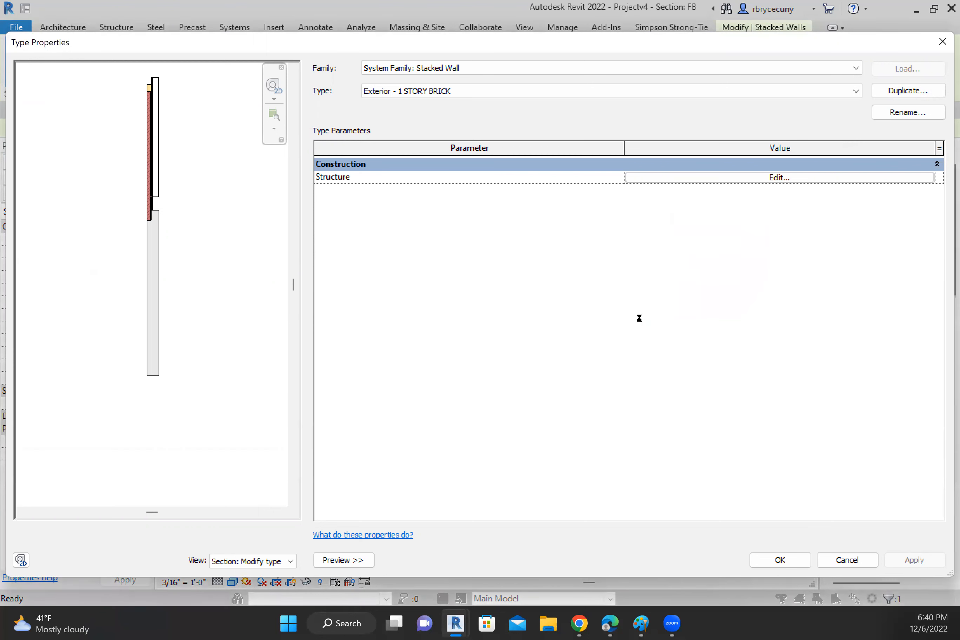
# Step: Set the brick stud component's height to 17' 10 1/8" in the Exterior - 2 STORY BRICK assembly and apply the type to the wall
pyautogui.click(679, 179)
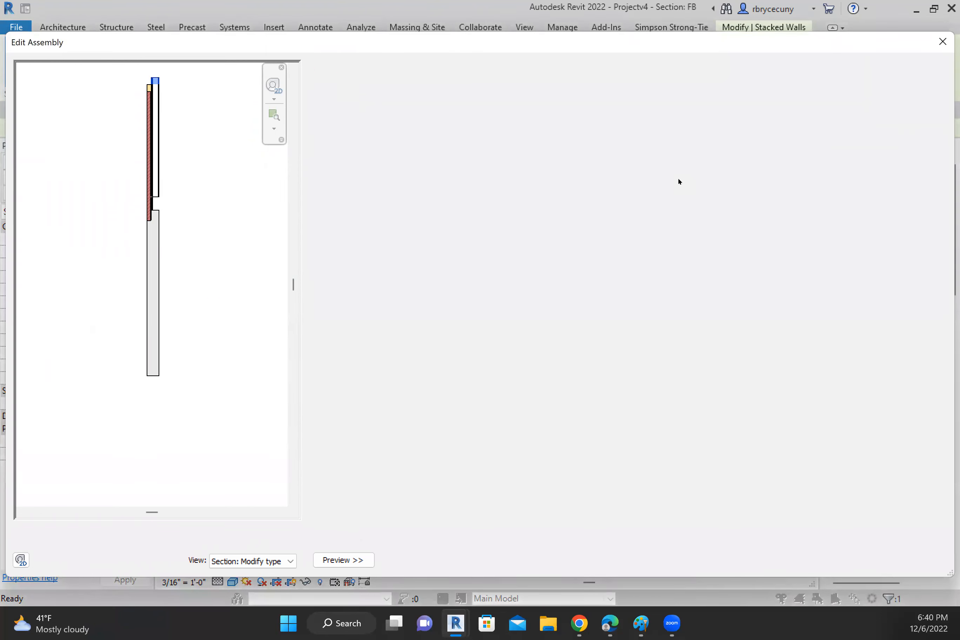
pyautogui.click(530, 191)
pyautogui.write("17'10 1")
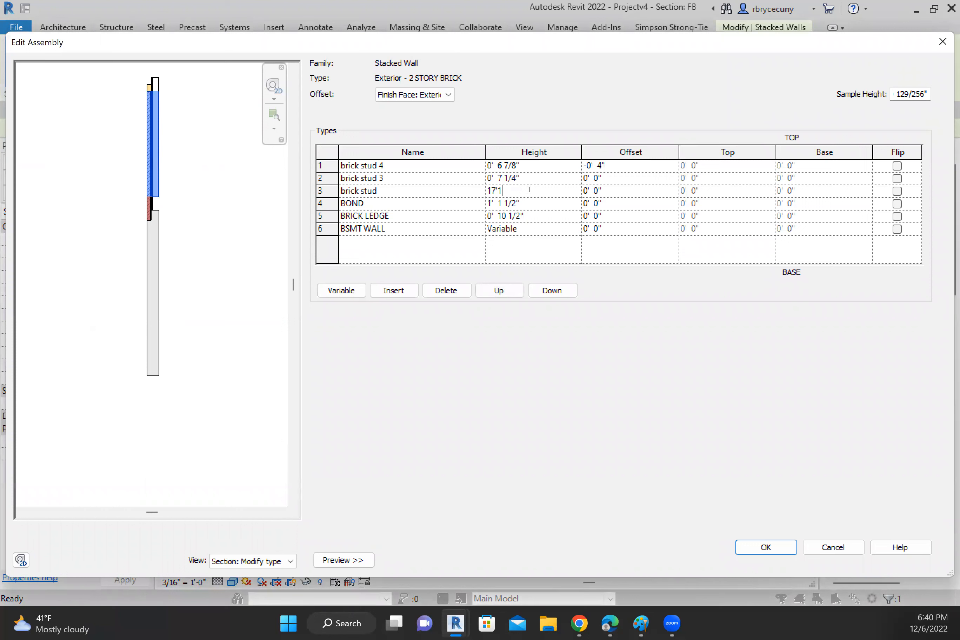
pyautogui.write('/8')
pyautogui.click(764, 547)
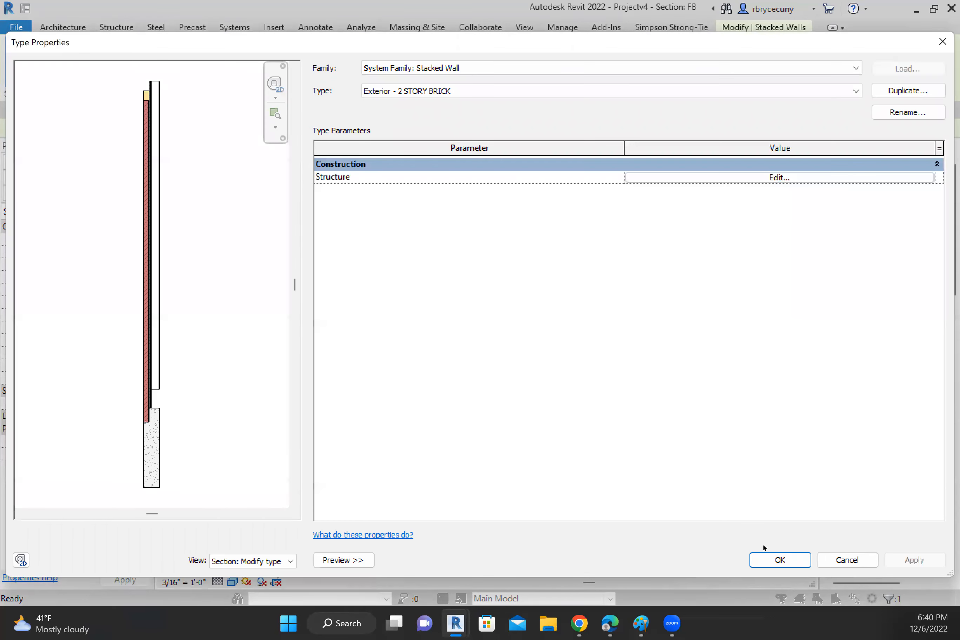
pyautogui.click(759, 558)
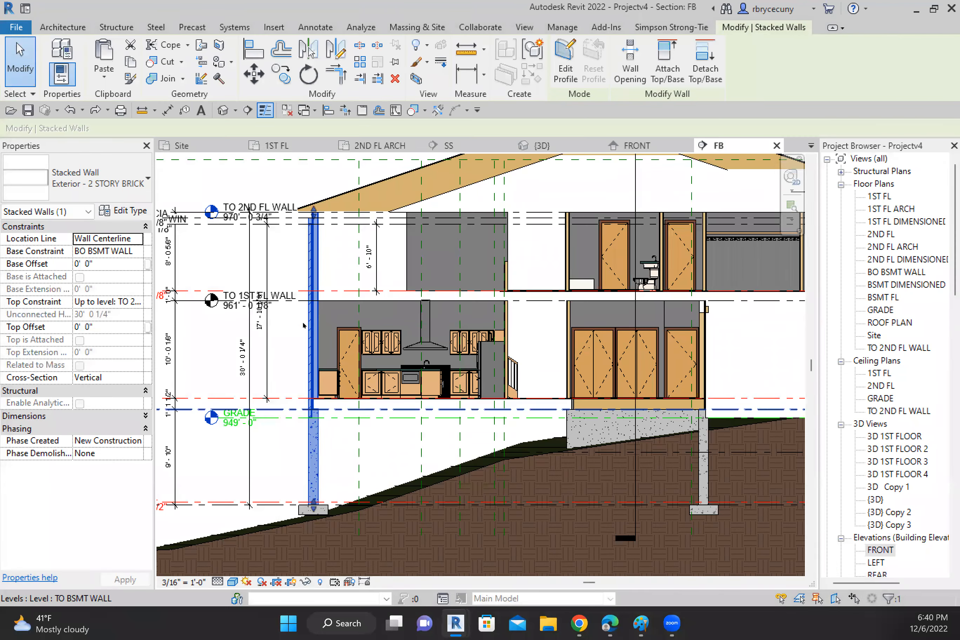
# Step: Examine the two-story brick wall in section, from its top under the roof framing down to the brick ledge near grade
pyautogui.scroll(5, 342, 238)
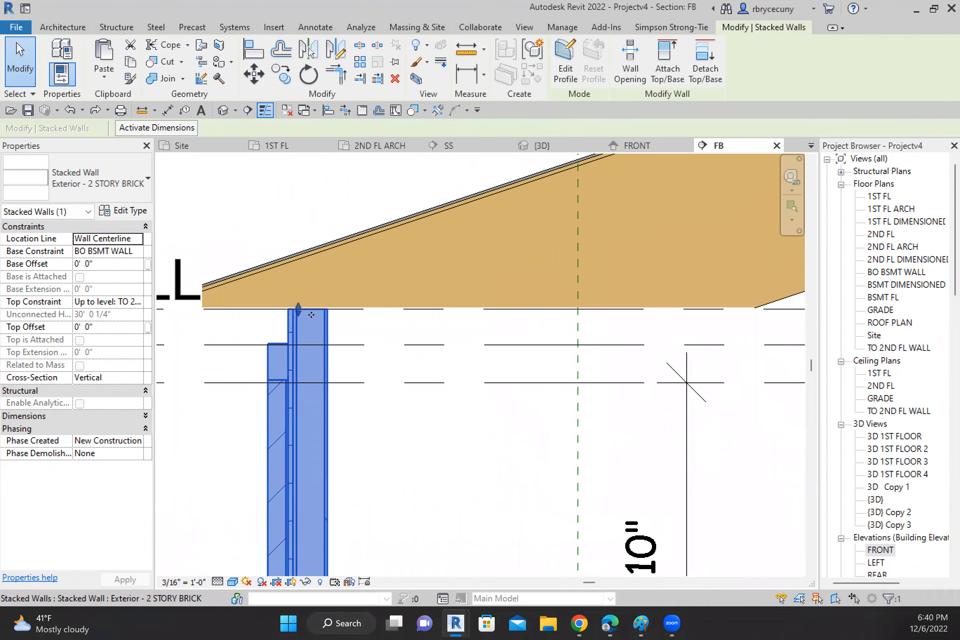
pyautogui.scroll(2, 312, 316)
pyautogui.scroll(2, 346, 314)
pyautogui.scroll(-4, 346, 314)
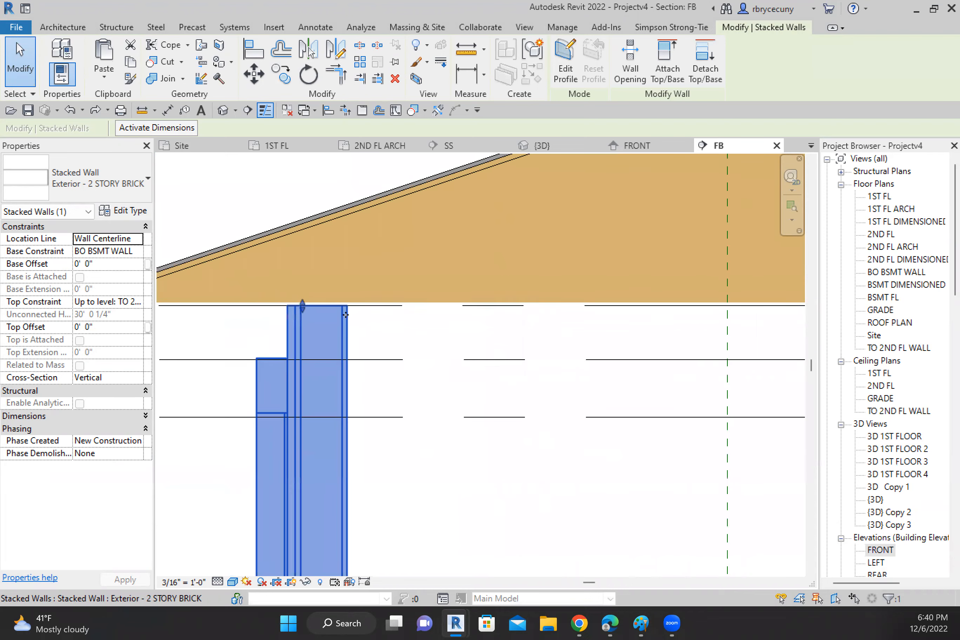
pyautogui.scroll(-3, 289, 368)
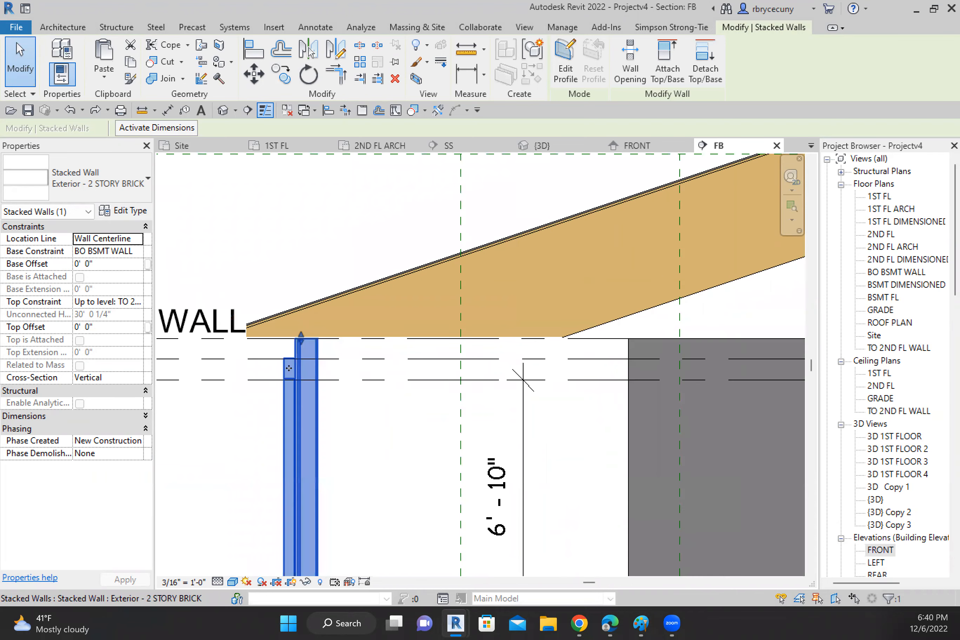
pyautogui.scroll(-2, 274, 400)
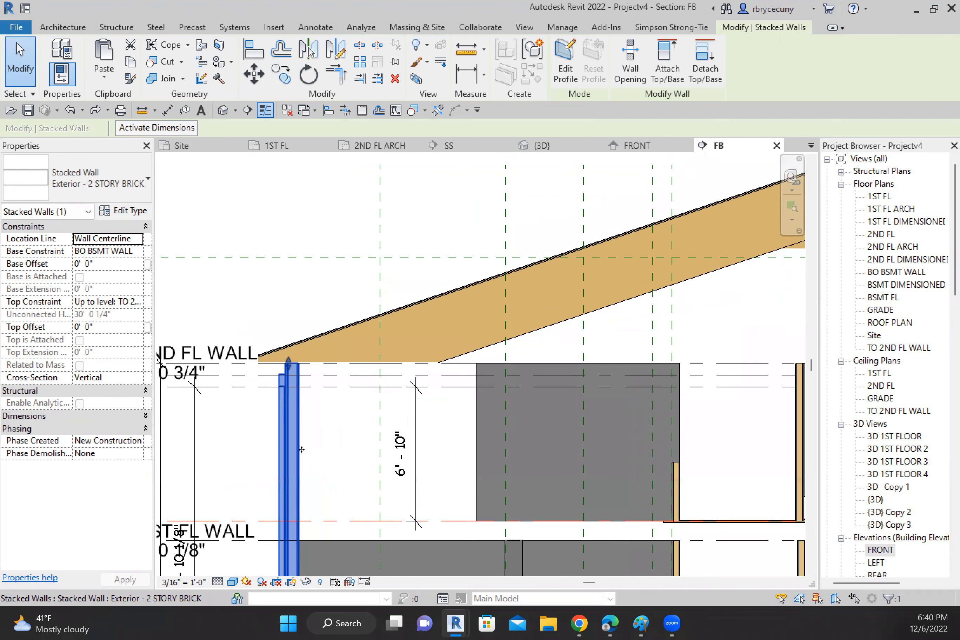
pyautogui.click(335, 450)
pyautogui.moveTo(338, 451); pyautogui.dragTo(471, 304, button='middle')
pyautogui.scroll(-1, 375, 405)
pyautogui.scroll(-1, 380, 453)
pyautogui.moveTo(383, 458); pyautogui.dragTo(381, 358, button='middle')
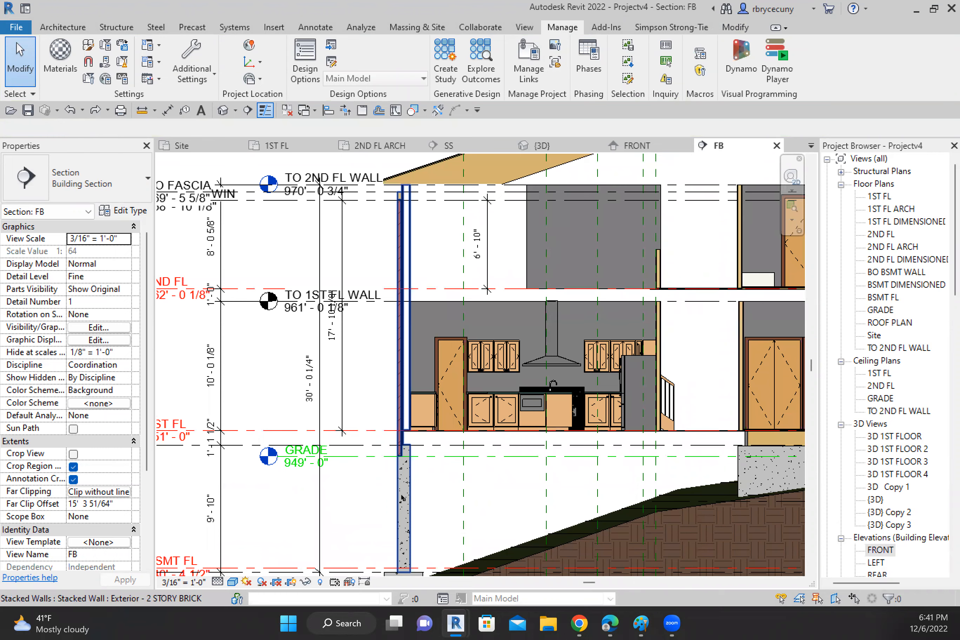
pyautogui.scroll(2, 397, 457)
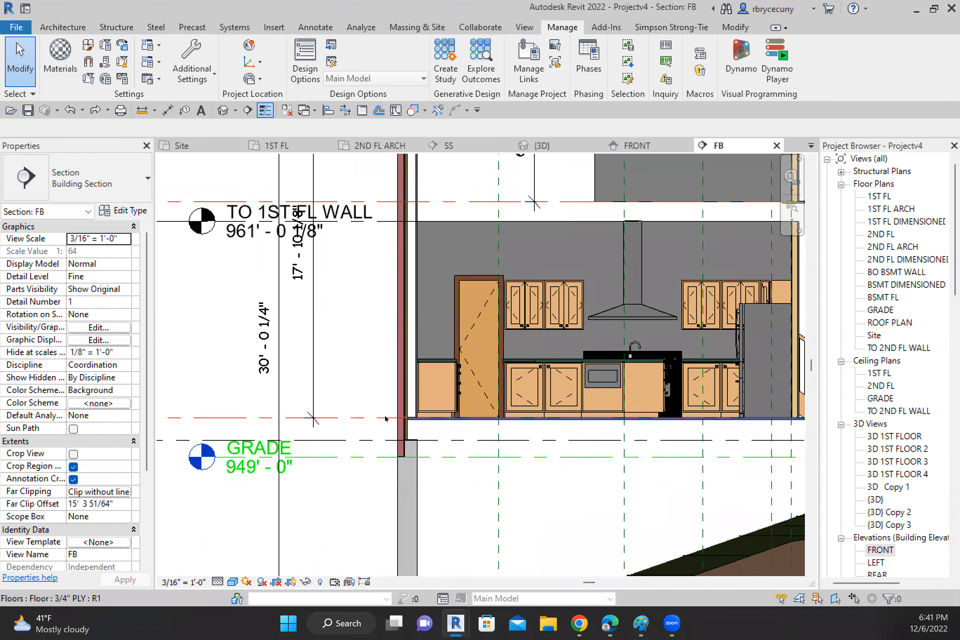
pyautogui.scroll(-4, 405, 424)
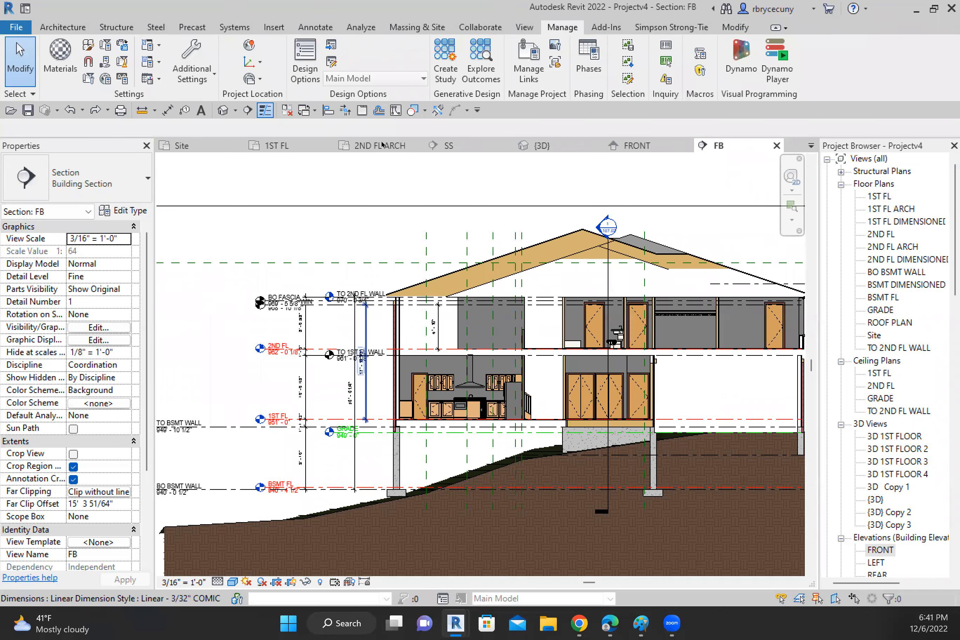
# Step: Split the long two-story brick exterior wall in the 1ST FL plan in line with the partition beside the kitchen
pyautogui.click(564, 149)
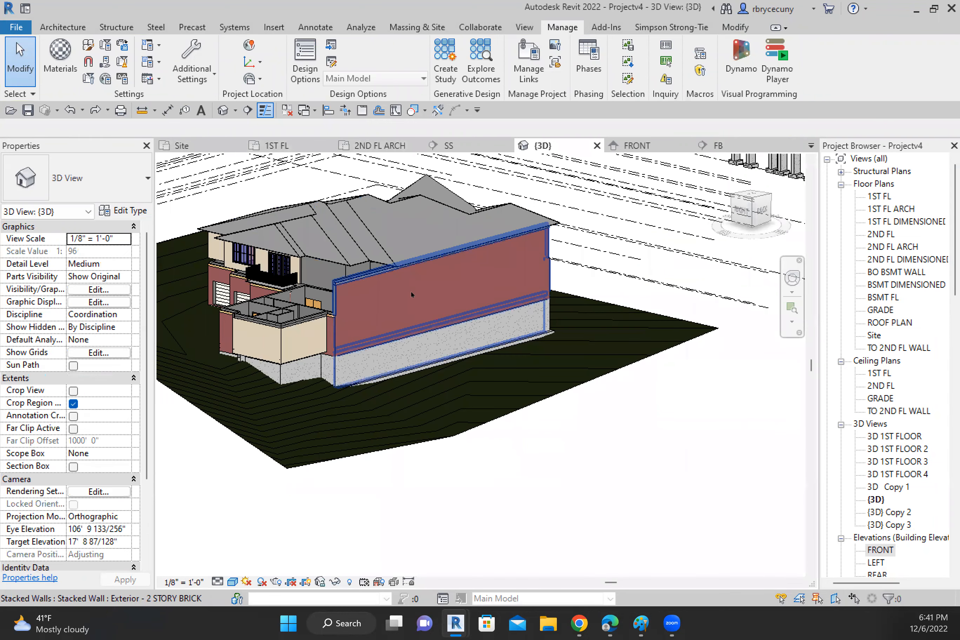
pyautogui.scroll(1, 466, 283)
pyautogui.scroll(1, 466, 284)
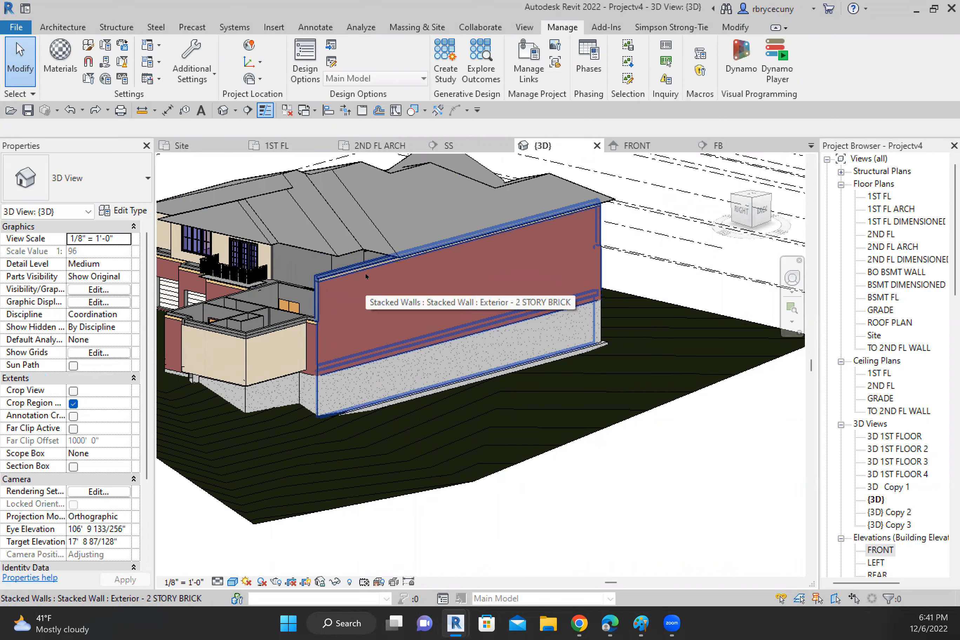
pyautogui.click(285, 147)
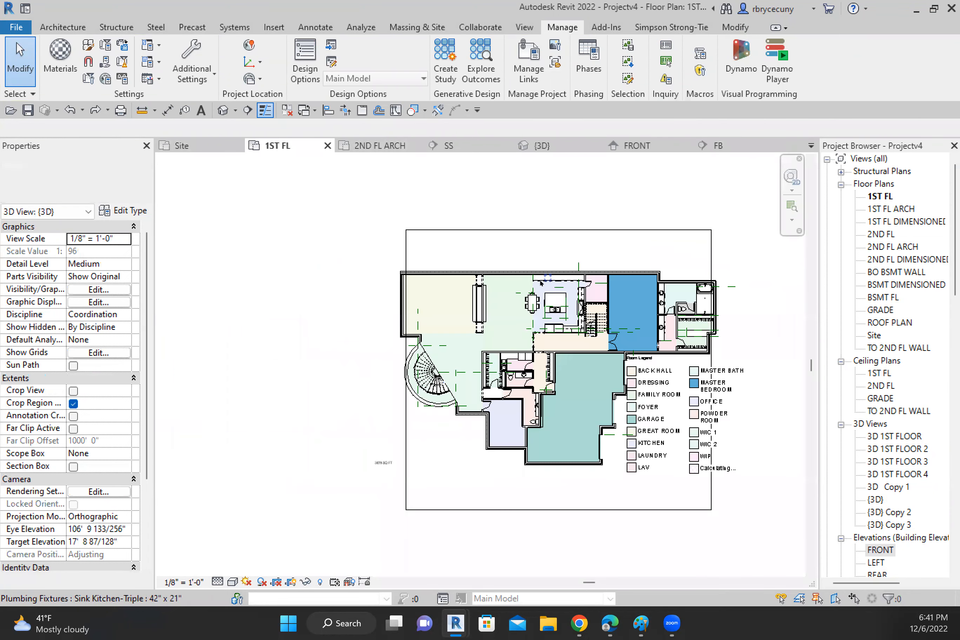
pyautogui.scroll(8, 619, 263)
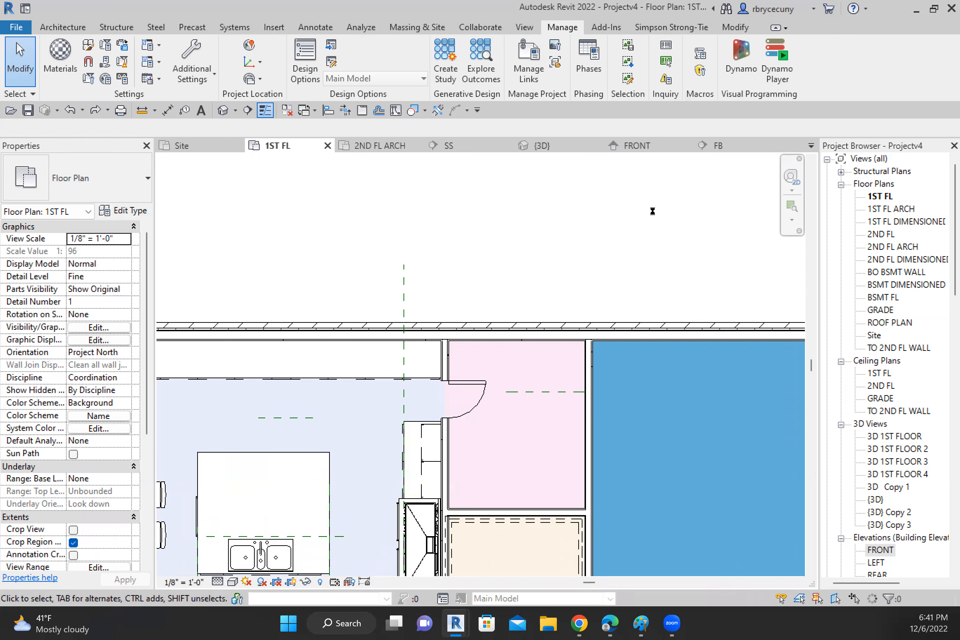
pyautogui.click(729, 26)
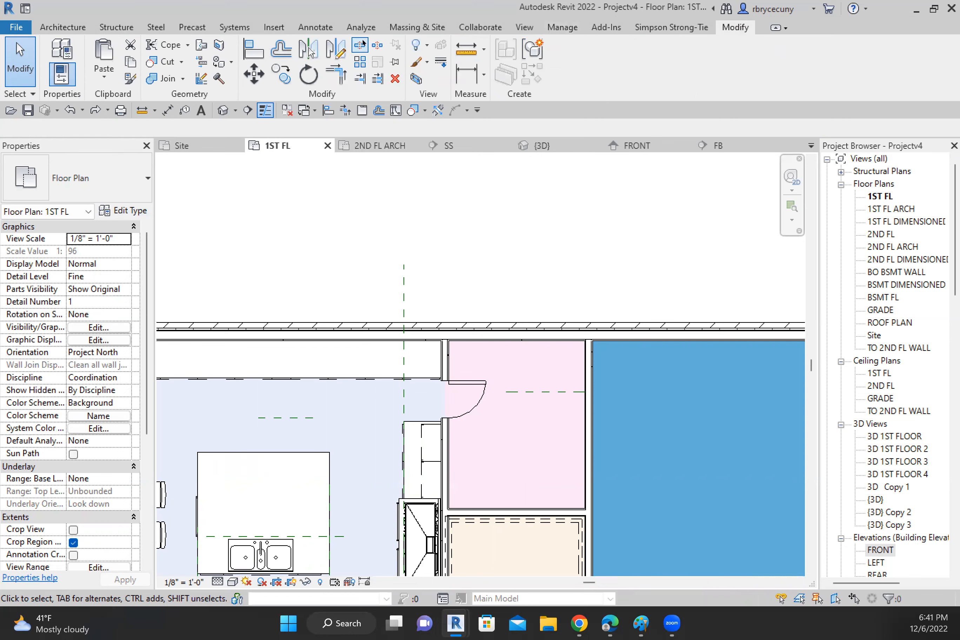
pyautogui.click(360, 45)
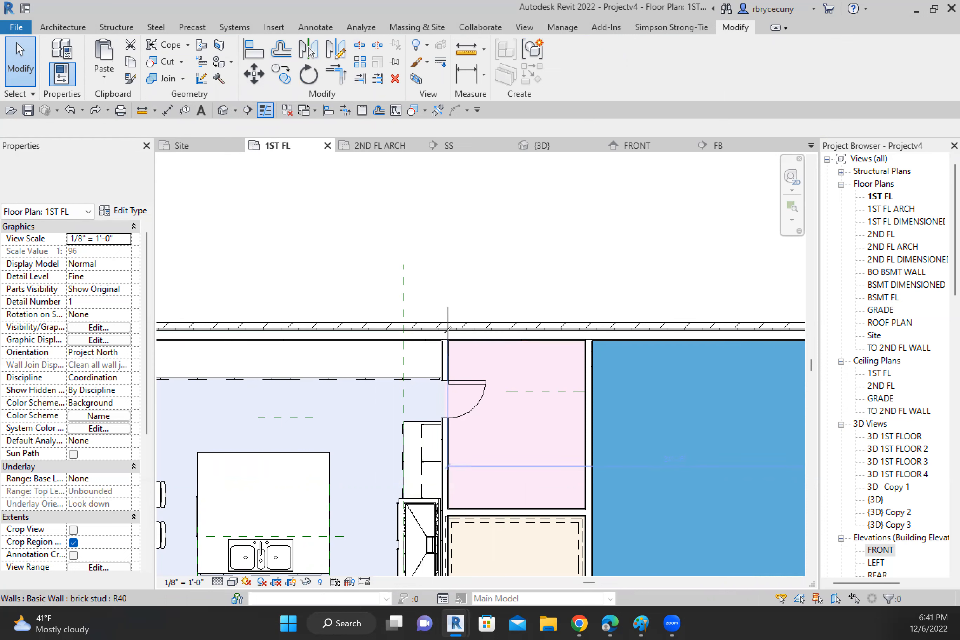
pyautogui.click(448, 329)
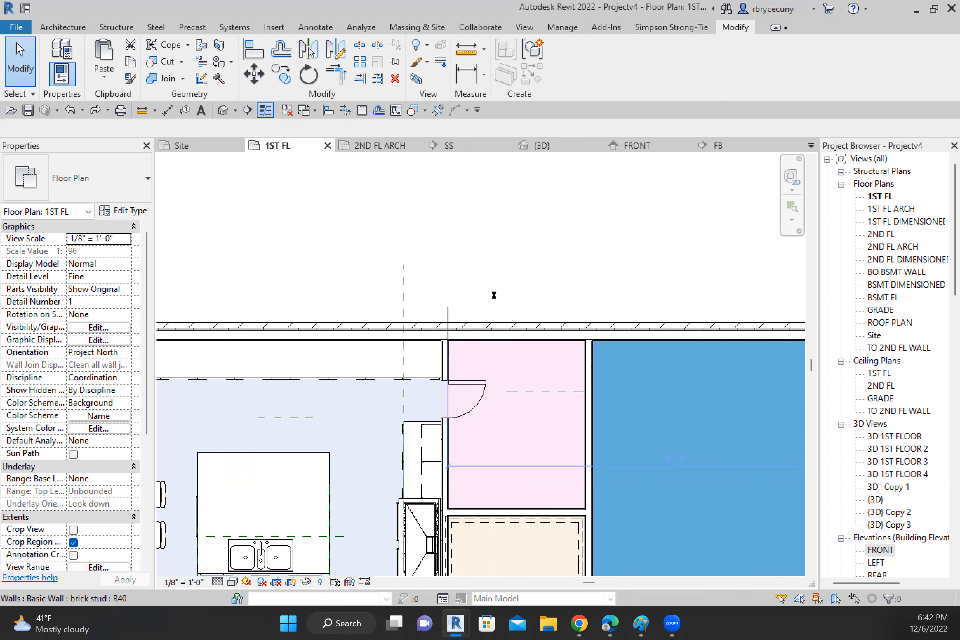
pyautogui.scroll(-3, 495, 295)
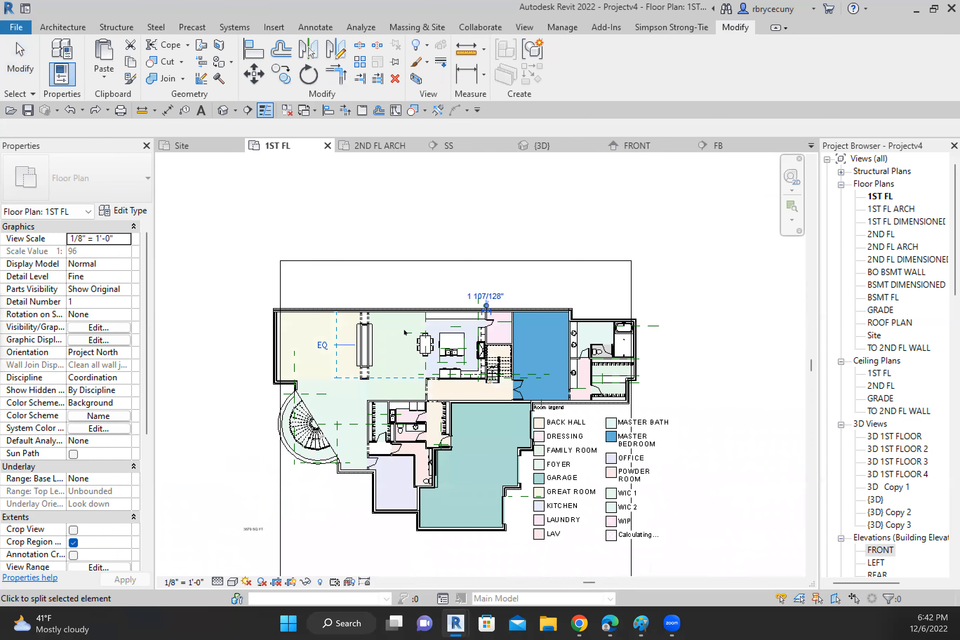
# Step: Unjoin the overlapping wall elements in the 2ND FL ARCH plan
pyautogui.click(387, 146)
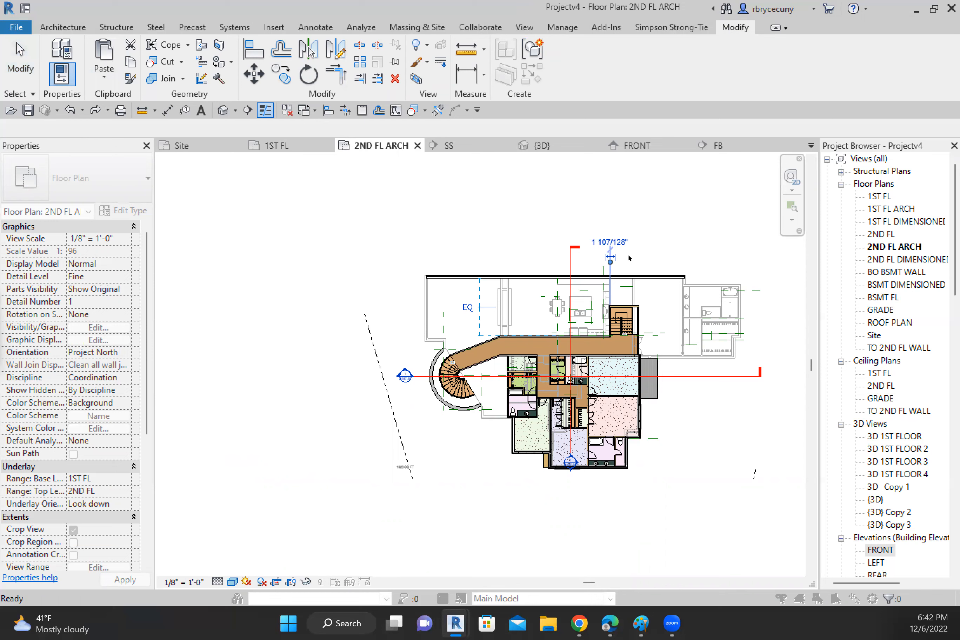
pyautogui.scroll(3, 628, 254)
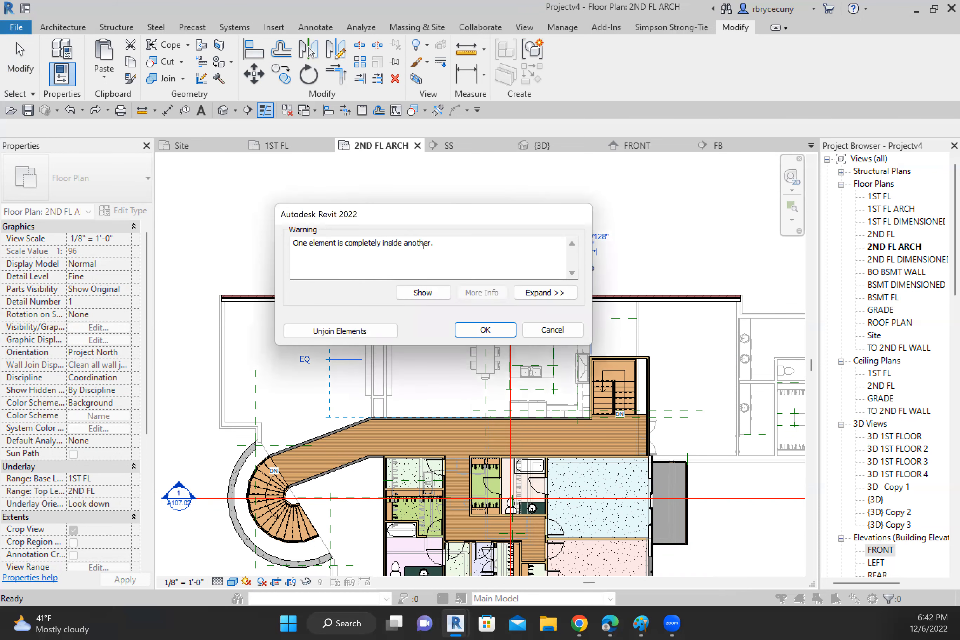
pyautogui.click(353, 337)
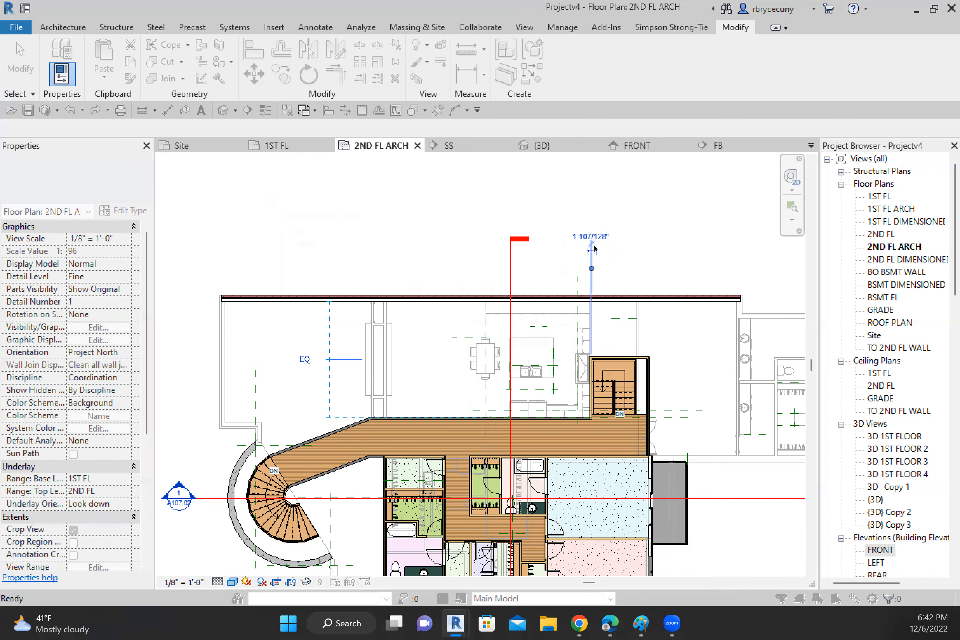
# Step: Move the FB section line in the 2ND FL ARCH plan to cut through the stair and the split-off wall portion, and open the section
pyautogui.press('s')
pyautogui.press('l')
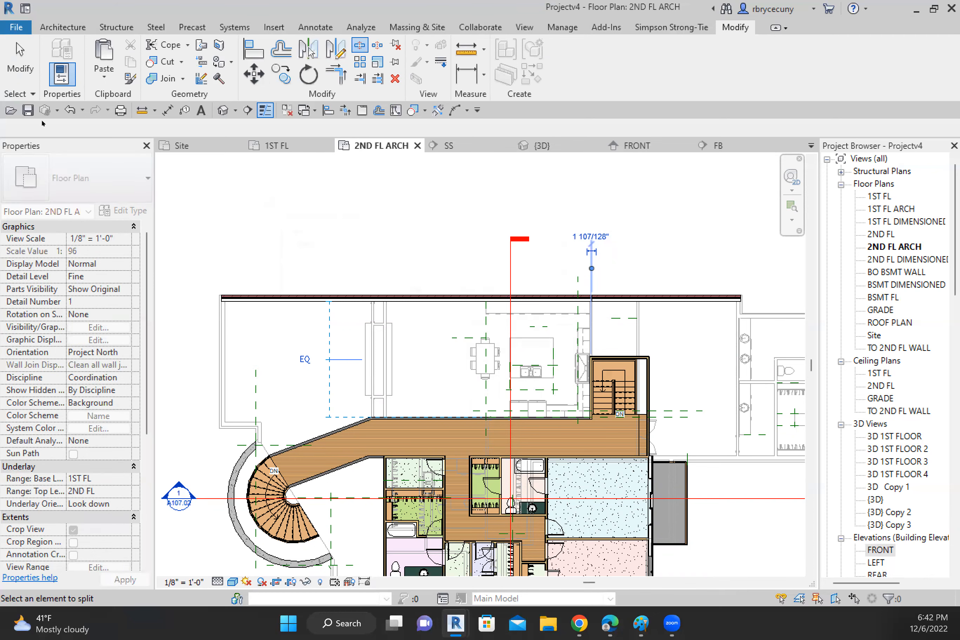
pyautogui.click(22, 81)
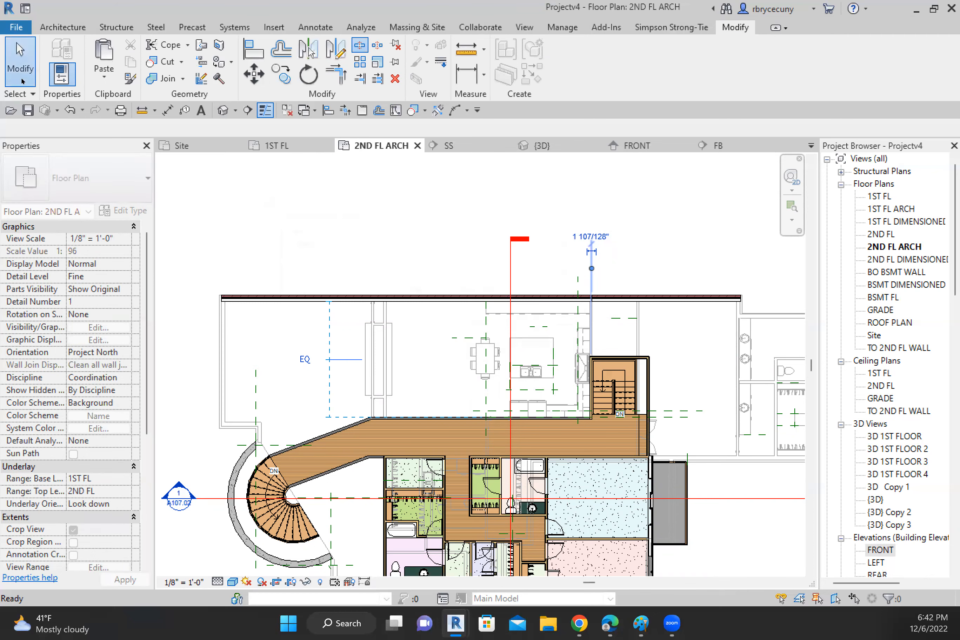
pyautogui.click(510, 266)
pyautogui.moveTo(623, 267); pyautogui.dragTo(611, 266)
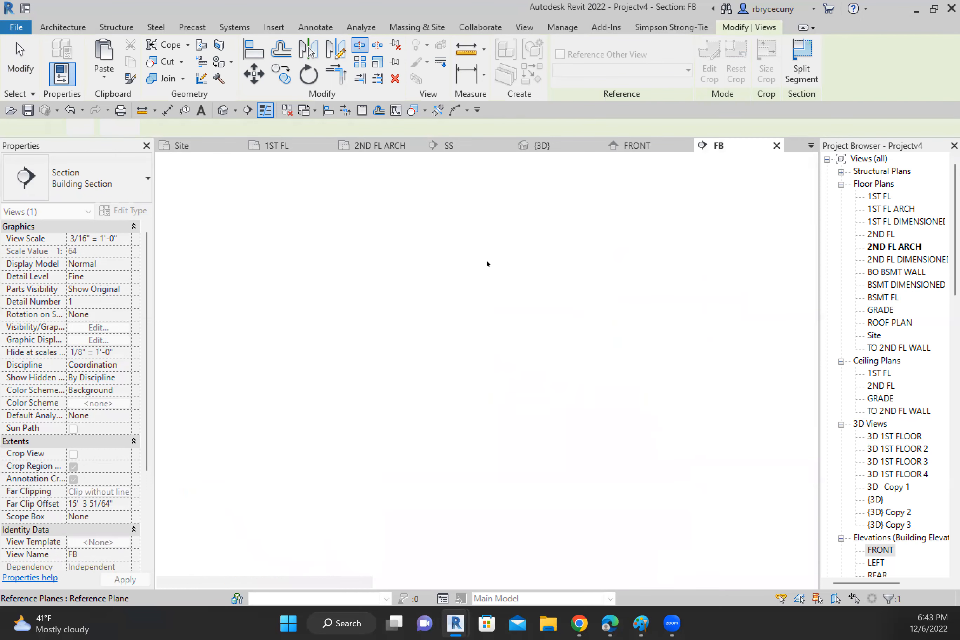
pyautogui.scroll(3, 406, 328)
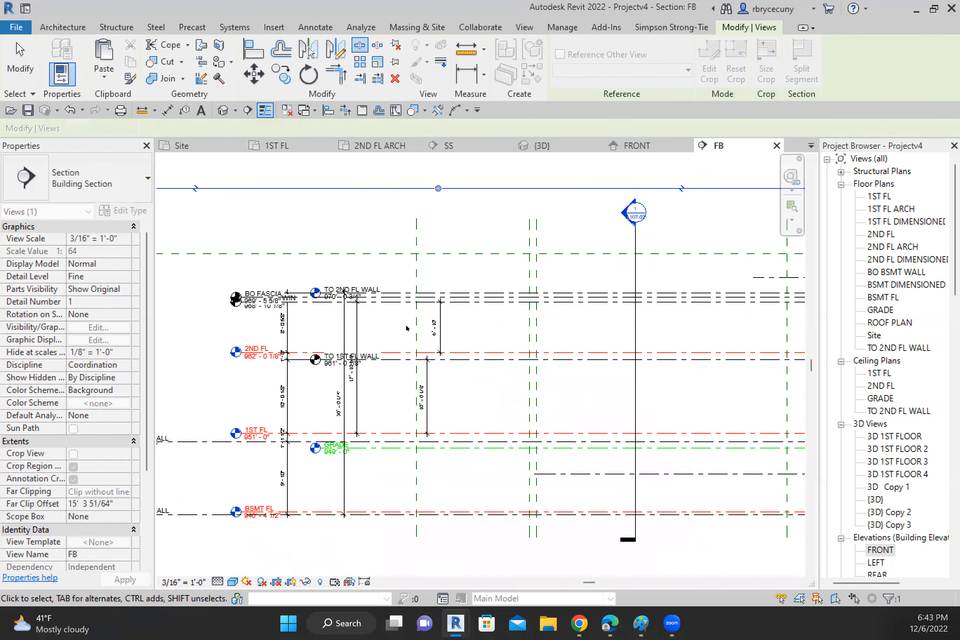
# Step: Change the split-off wall portion to Exterior - 1 STORY BRICK and set its top constraint to TO 1ST FL WALL
pyautogui.click(379, 327)
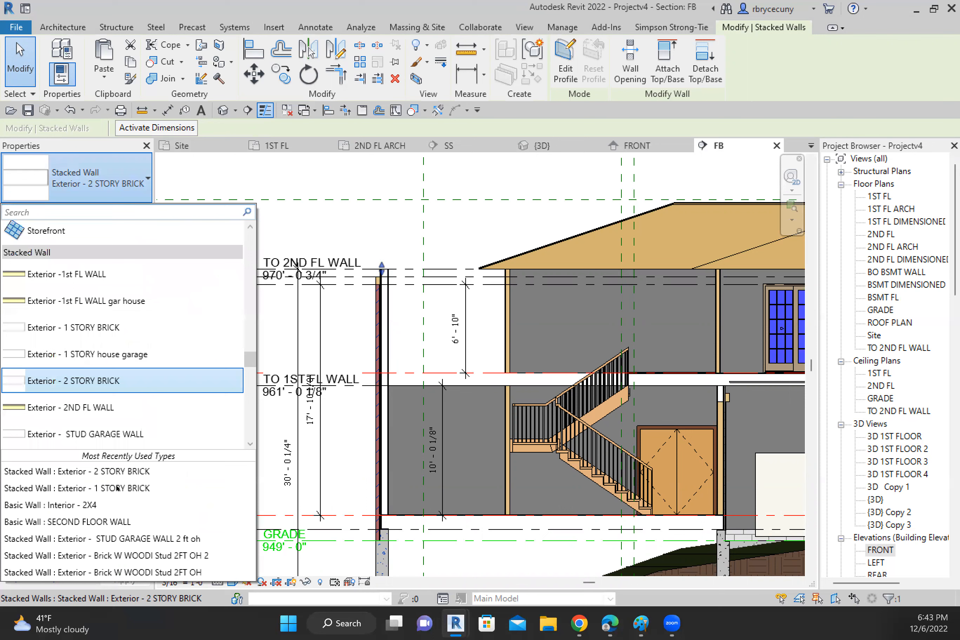
pyautogui.click(118, 489)
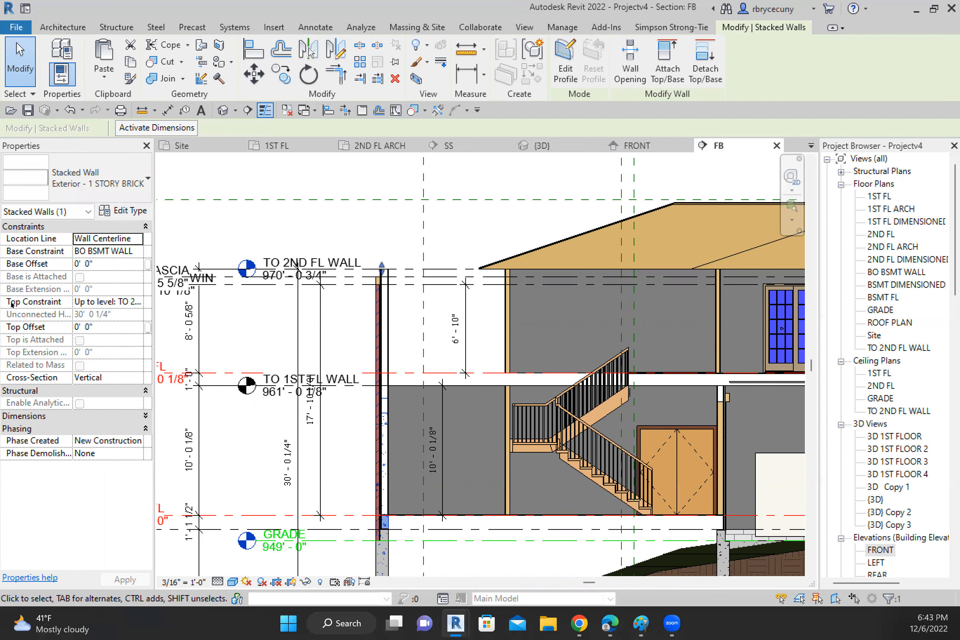
pyautogui.click(134, 304)
pyautogui.click(136, 302)
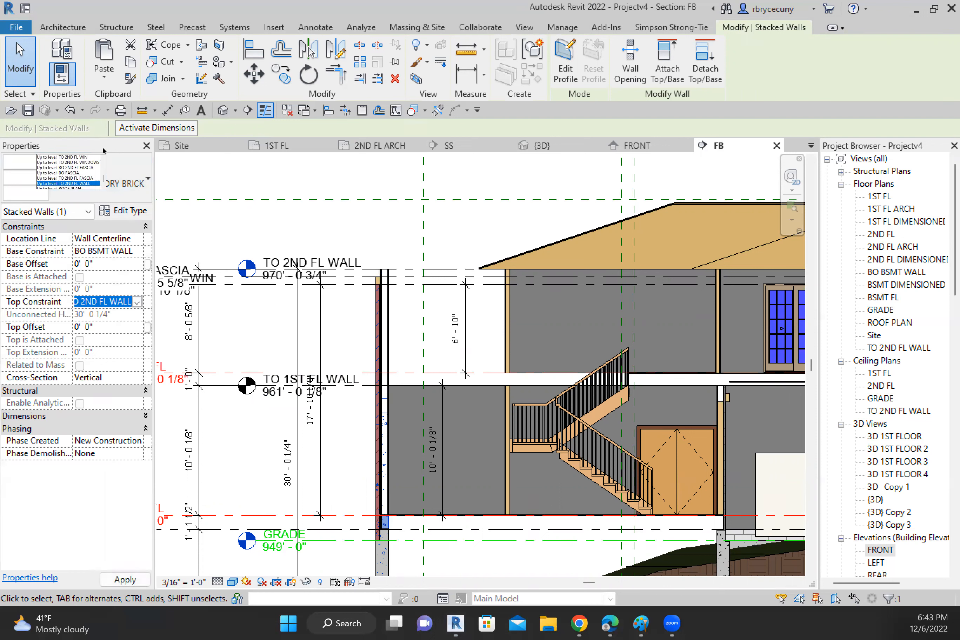
pyautogui.scroll(4, 82, 172)
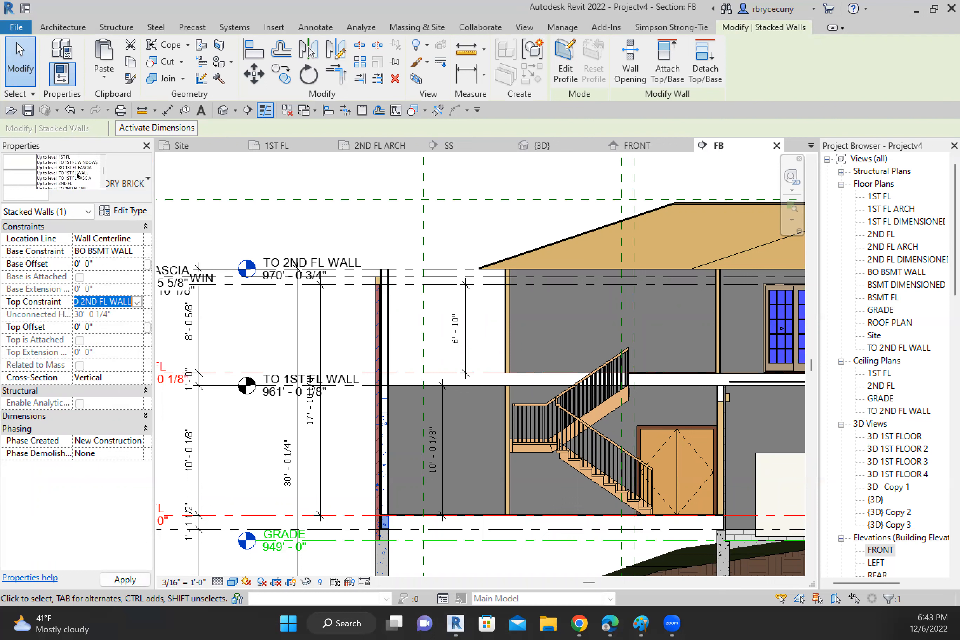
pyautogui.click(79, 173)
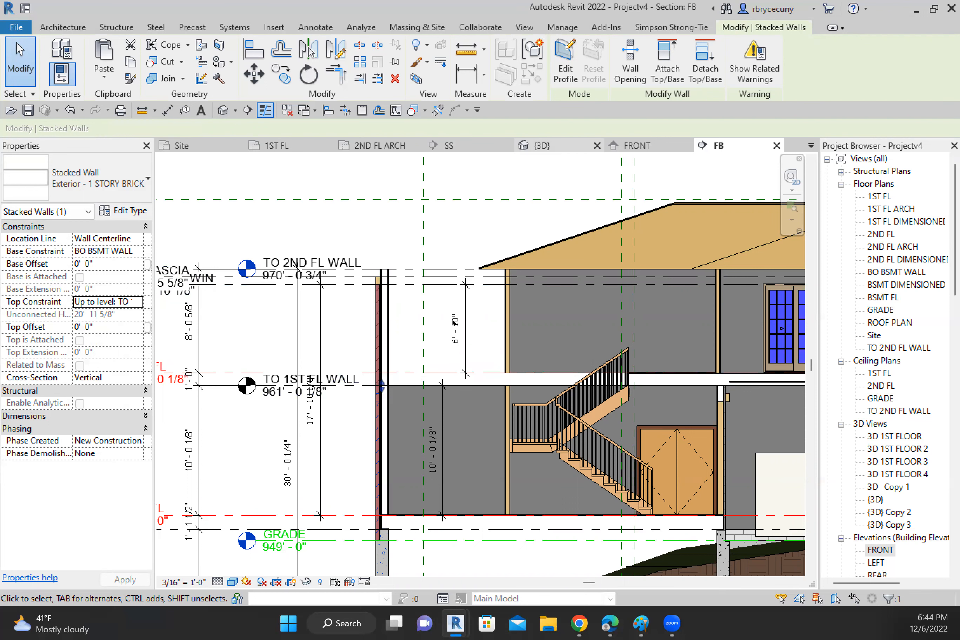
# Step: Pull the overlapping end of the Exterior - 2 STORY BRICK wall in the 2ND FL ARCH plan back to the split beside the kitchen
pyautogui.hotkey('ctrl', 'Tab')
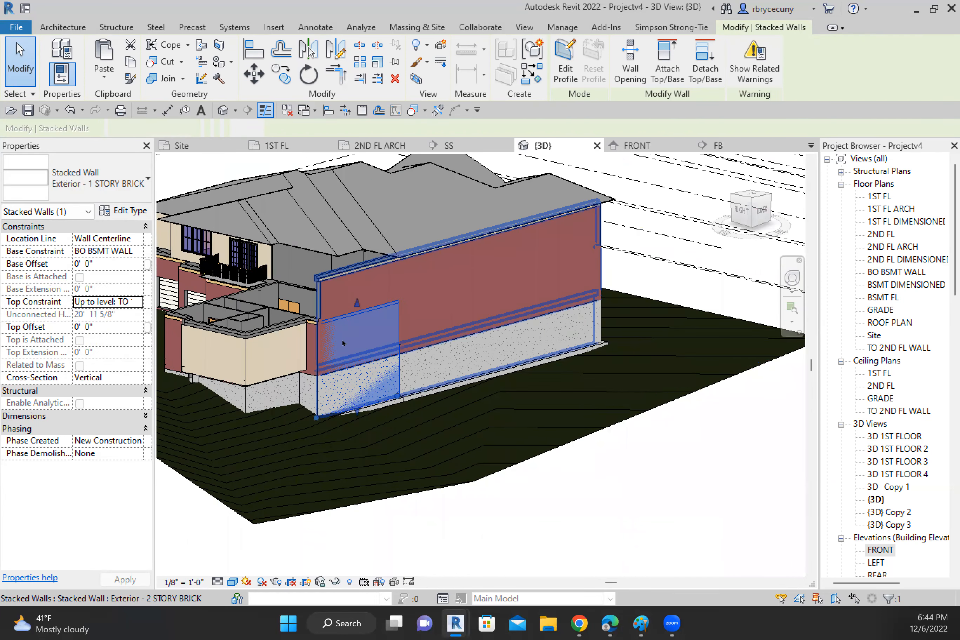
pyautogui.click(421, 376)
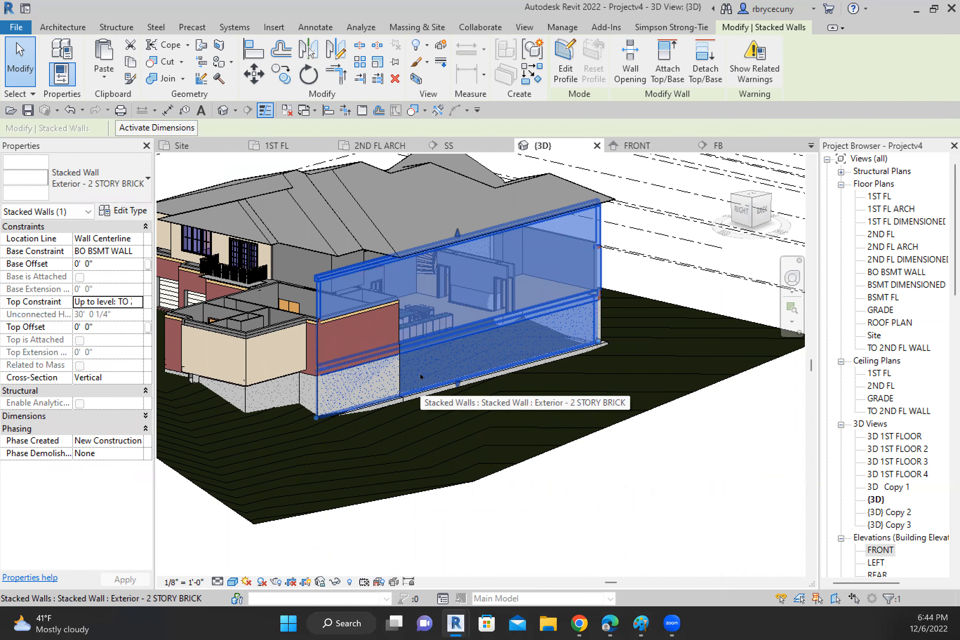
pyautogui.press('Delete')
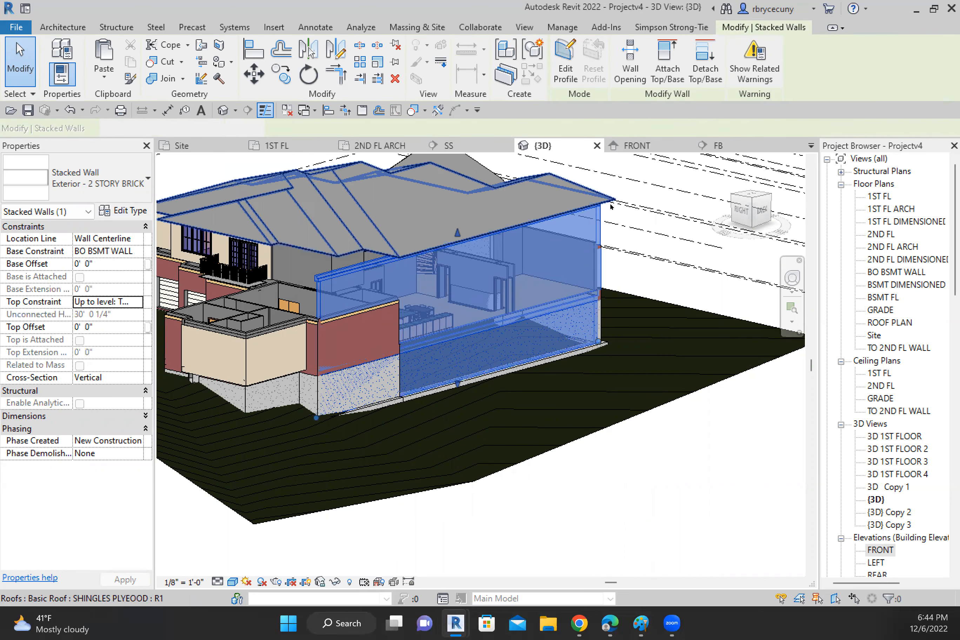
pyautogui.click(374, 145)
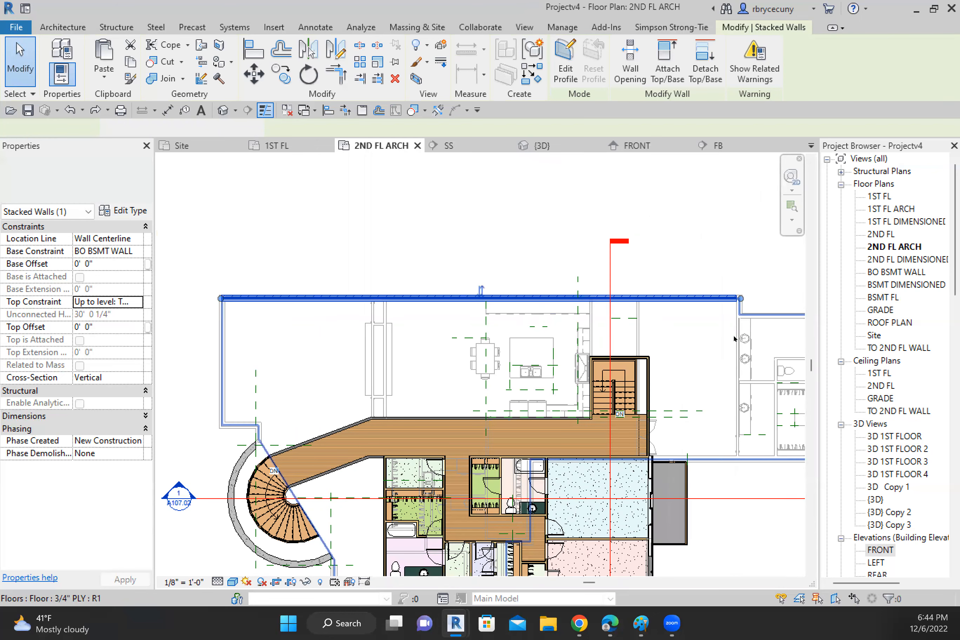
pyautogui.rightClick(740, 301)
pyautogui.click(758, 334)
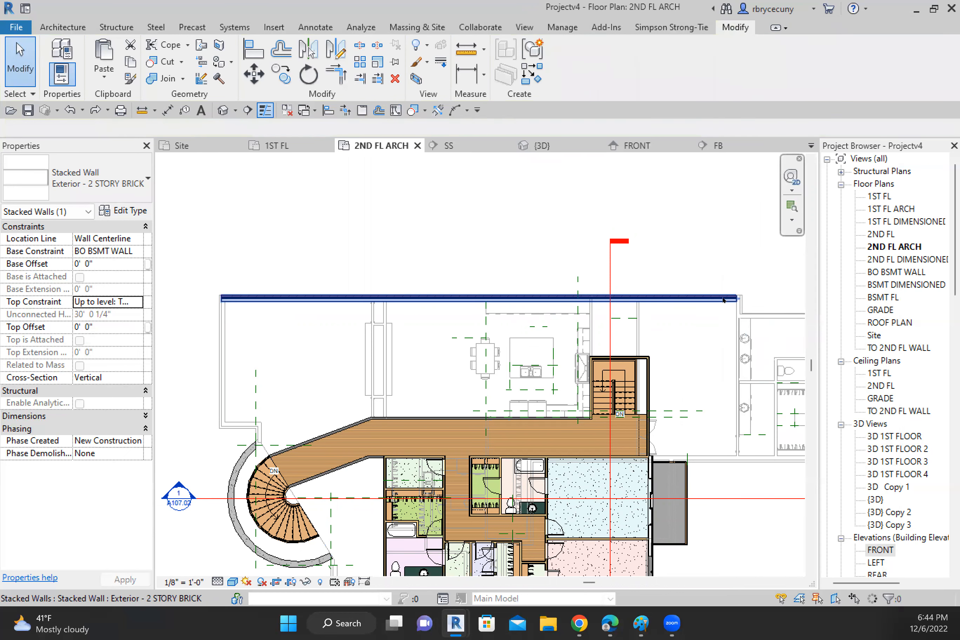
pyautogui.click(739, 304)
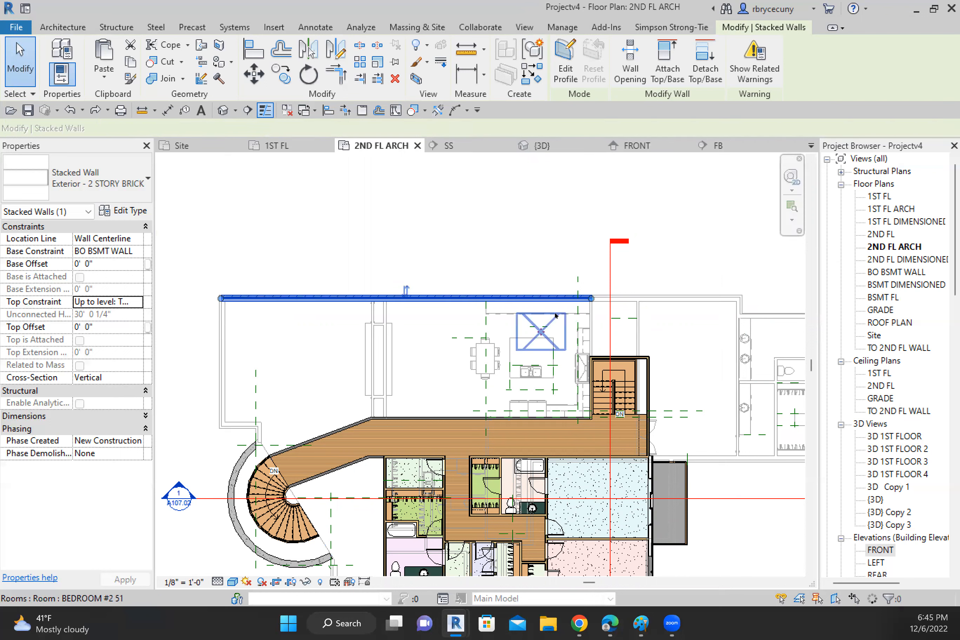
pyautogui.scroll(3, 593, 295)
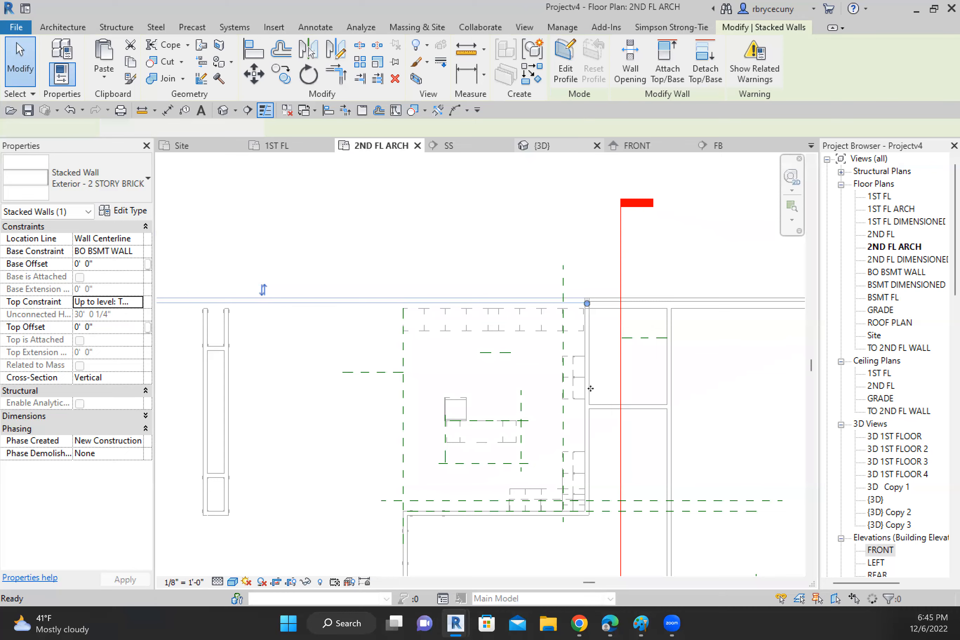
pyautogui.click(551, 140)
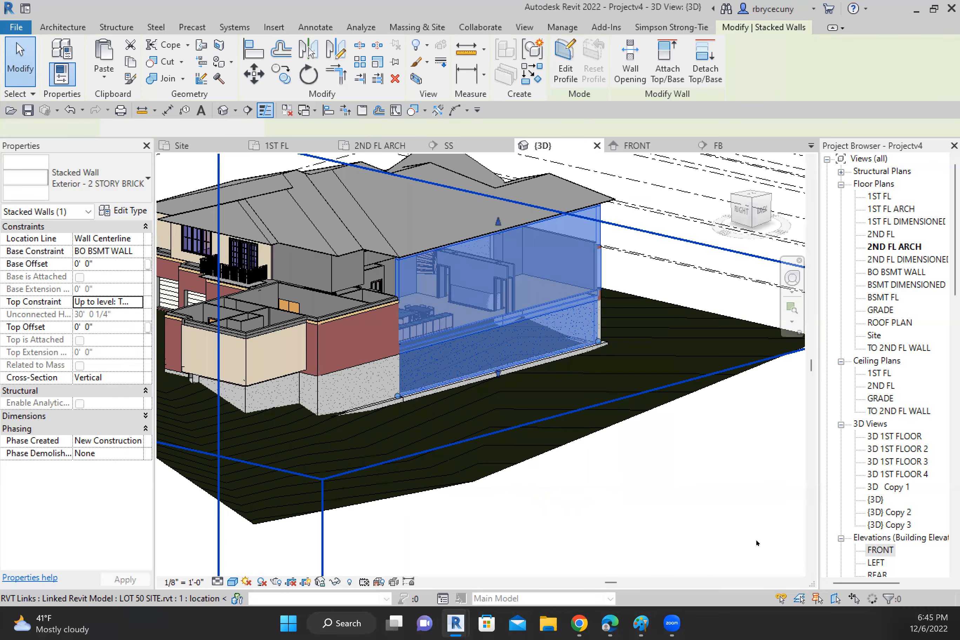
# Step: Check the one-story and two-story brick walls around the house in 3D and save the project
pyautogui.click(711, 503)
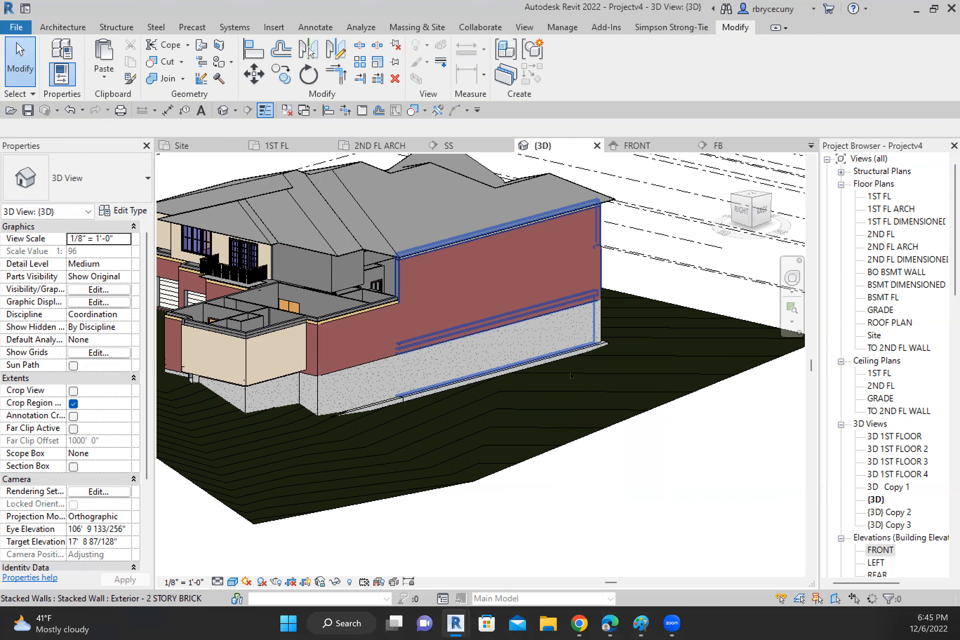
pyautogui.scroll(-2, 640, 448)
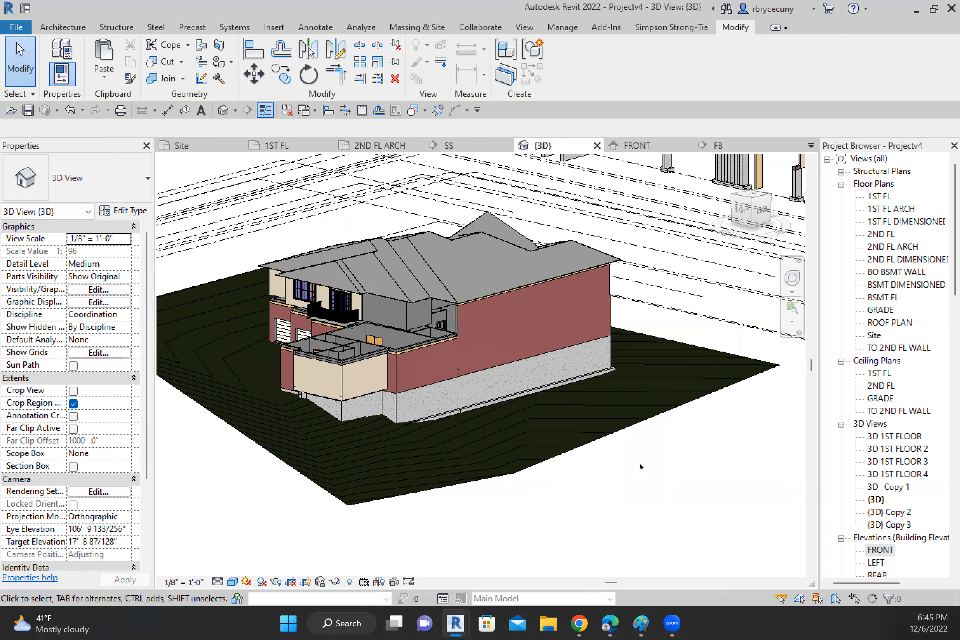
pyautogui.scroll(1, 642, 460)
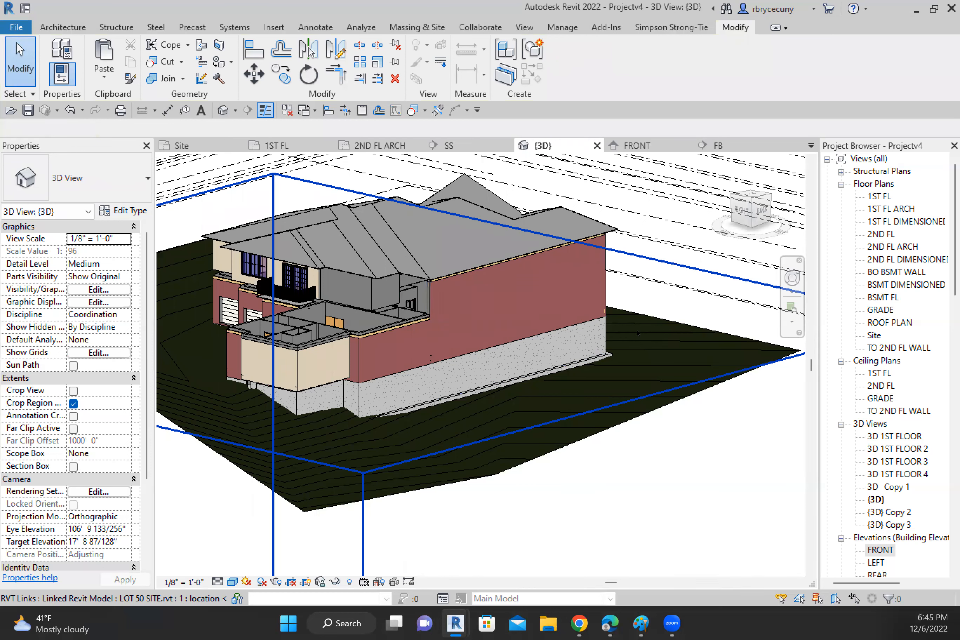
pyautogui.click(487, 307)
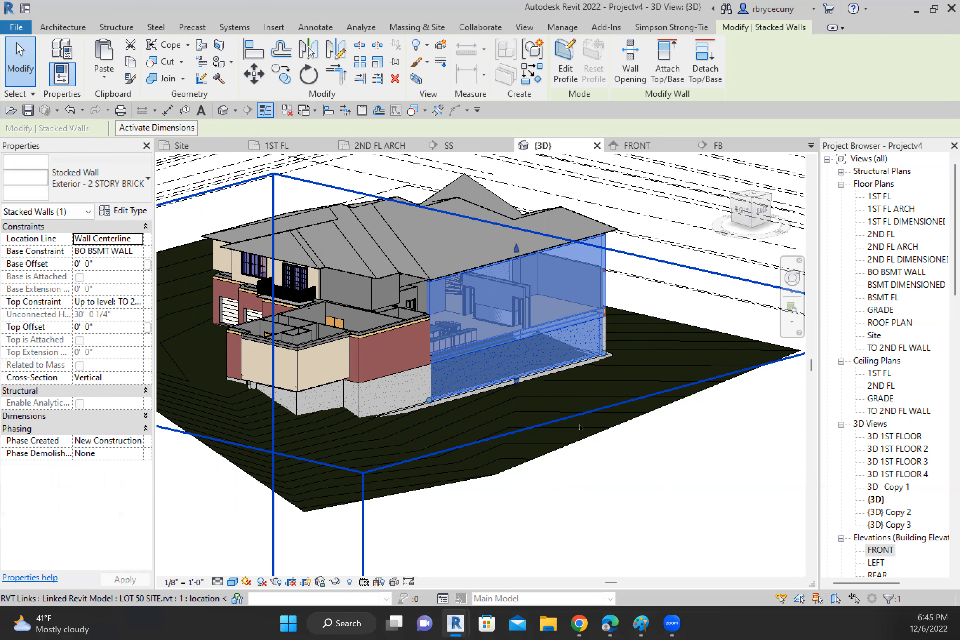
pyautogui.scroll(-2, 580, 427)
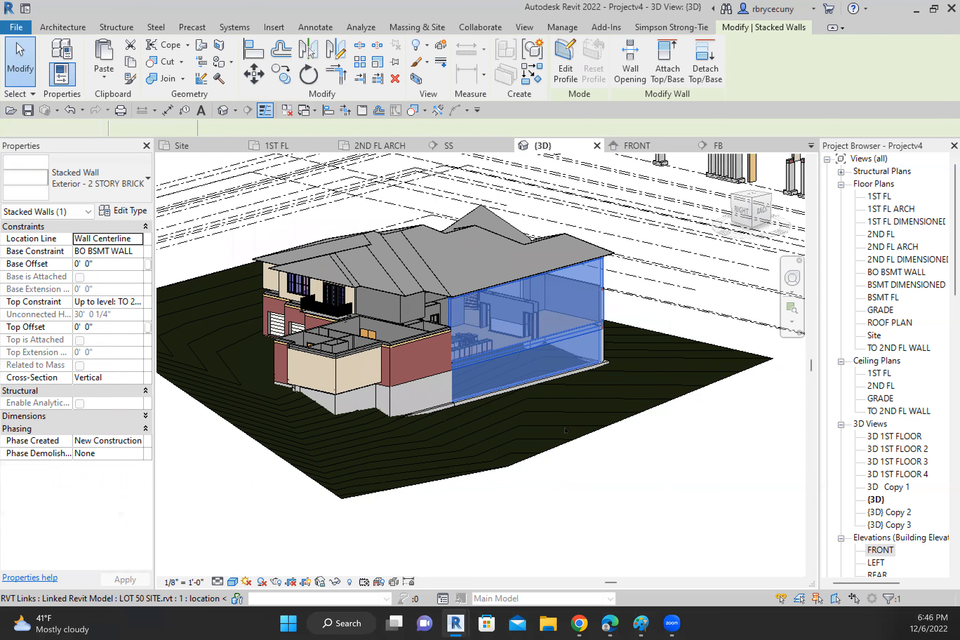
pyautogui.click(566, 431)
pyautogui.keyDown('shift'); pyautogui.moveTo(565, 431); pyautogui.dragTo(476, 453, button='middle'); pyautogui.keyUp('shift')
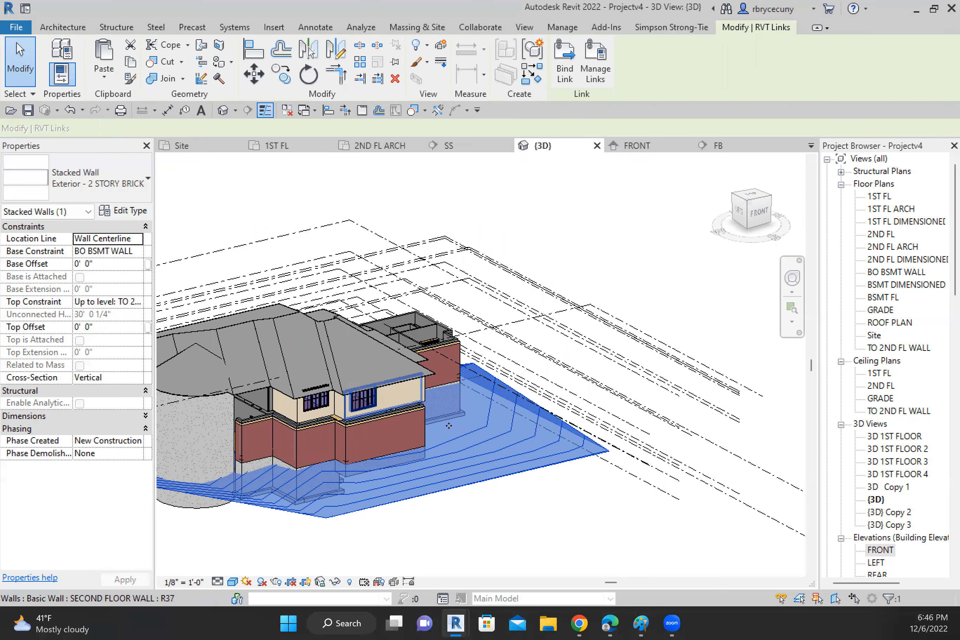
pyautogui.scroll(-3, 455, 441)
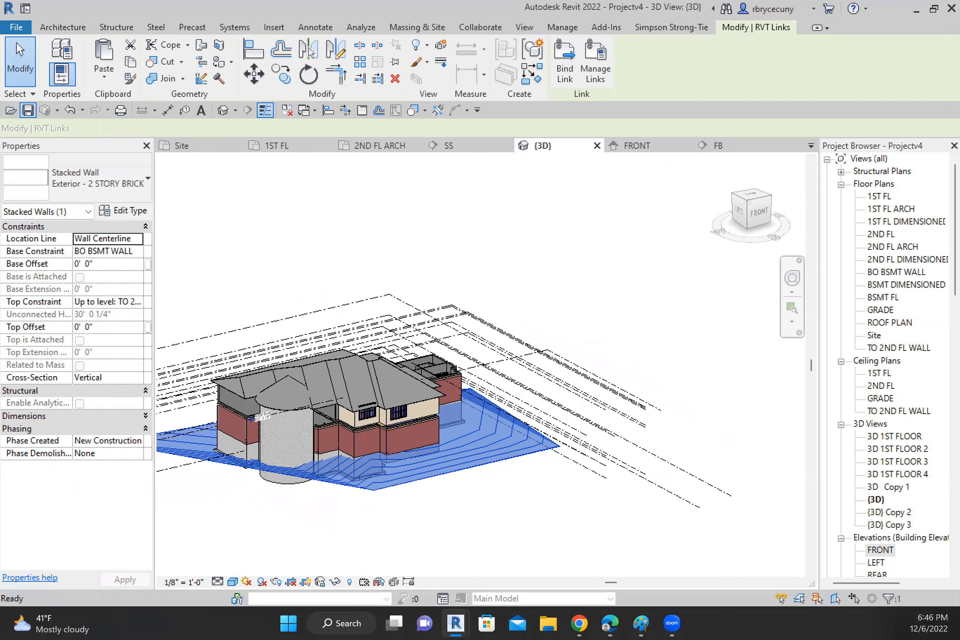
pyautogui.click(28, 111)
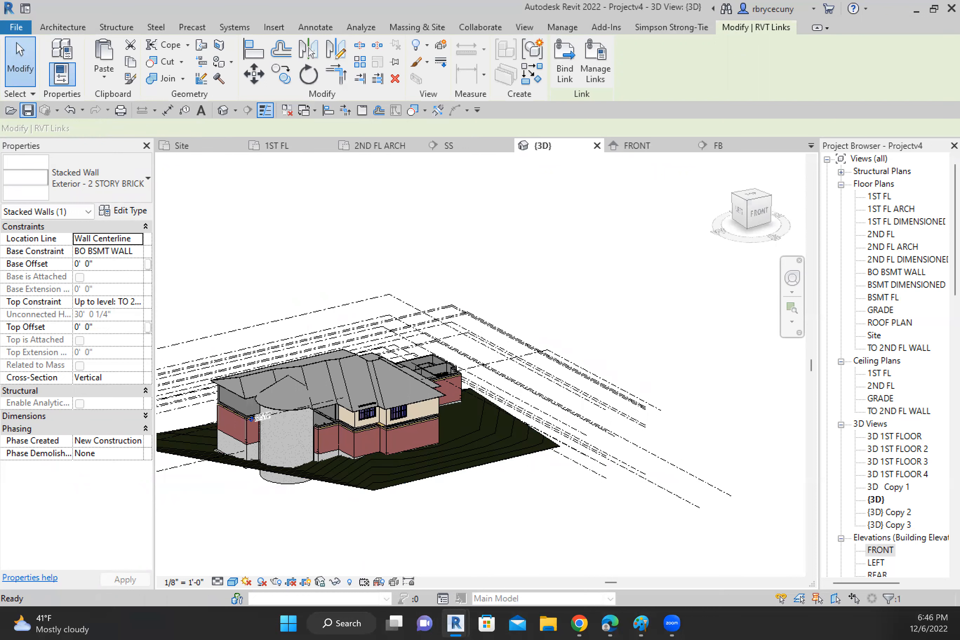